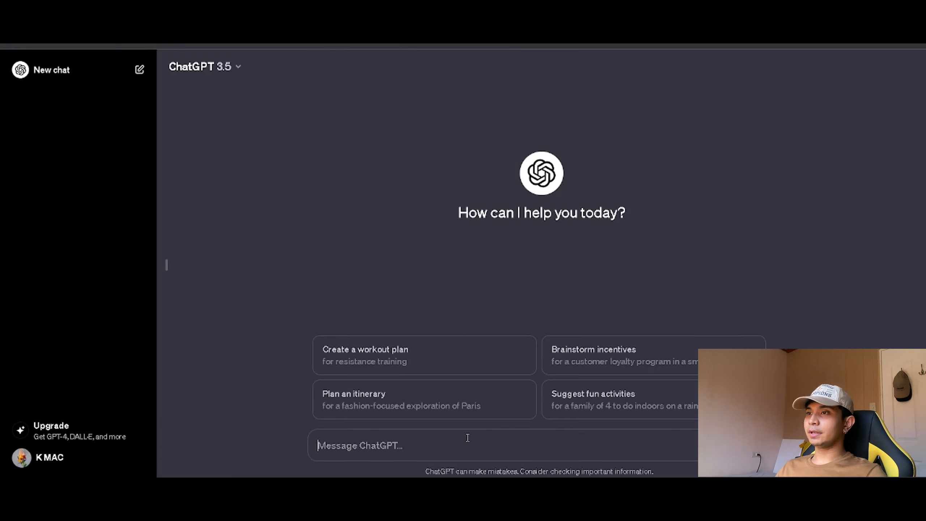
Step: Ask ChatGPT for "rnb chord progression show me the keys in each chord"
type("mb")
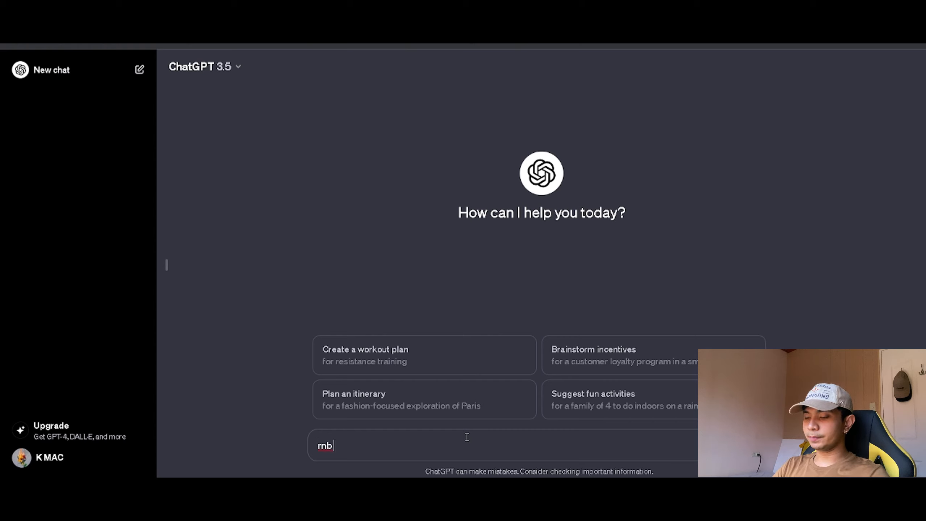
type(" chord pr")
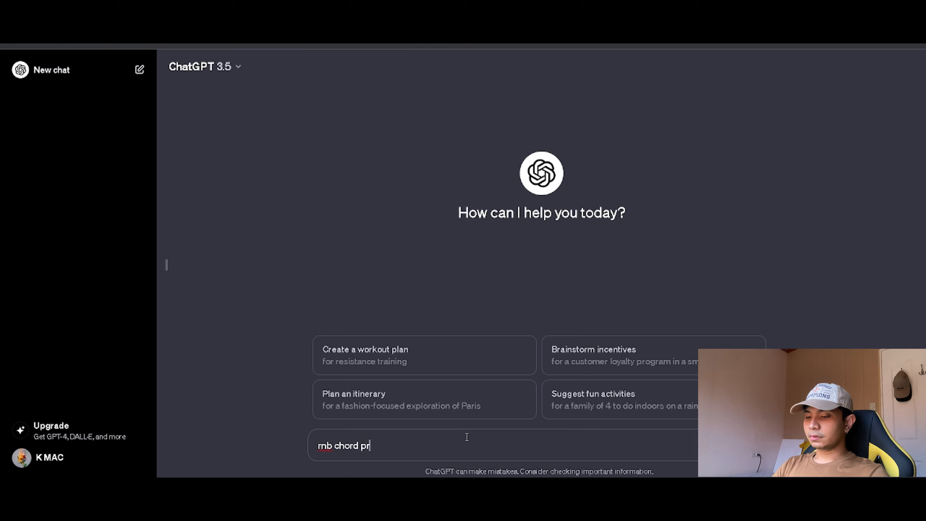
type("ogression")
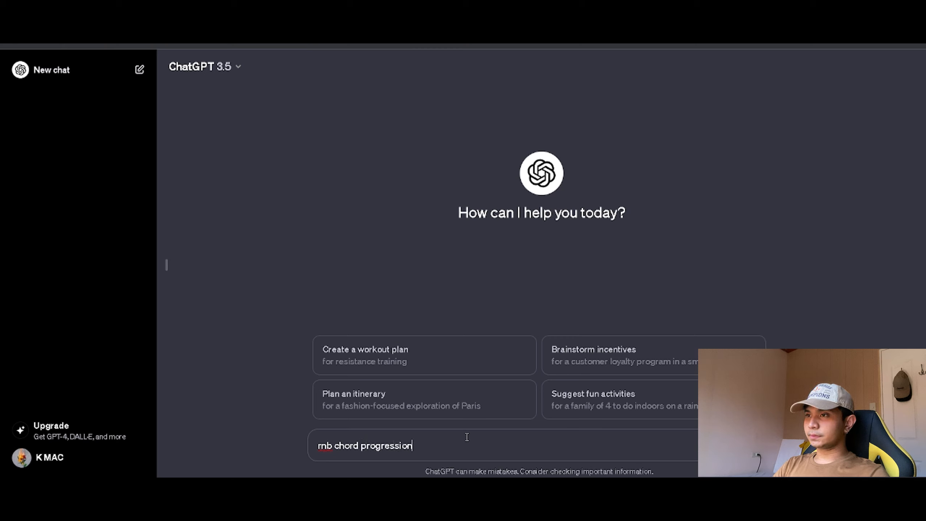
type(" shw")
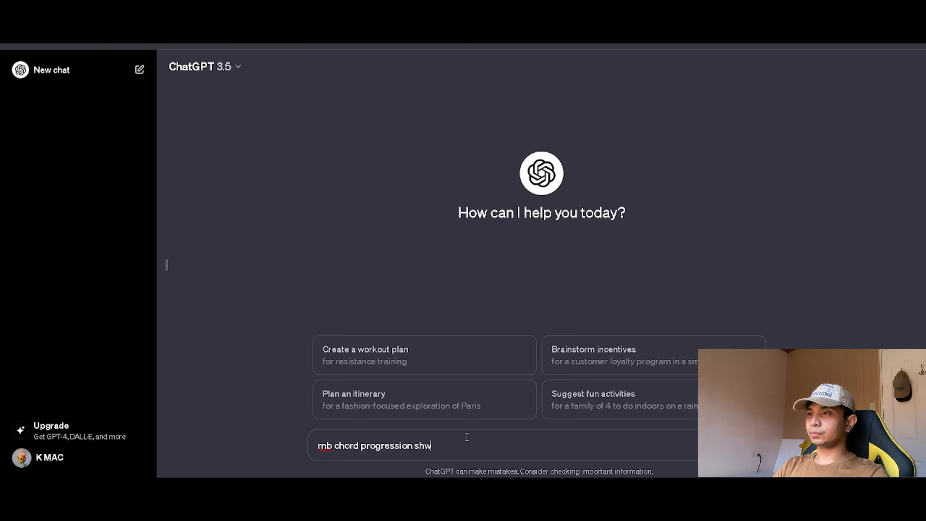
key("BackSpace")
type("ow me the ke")
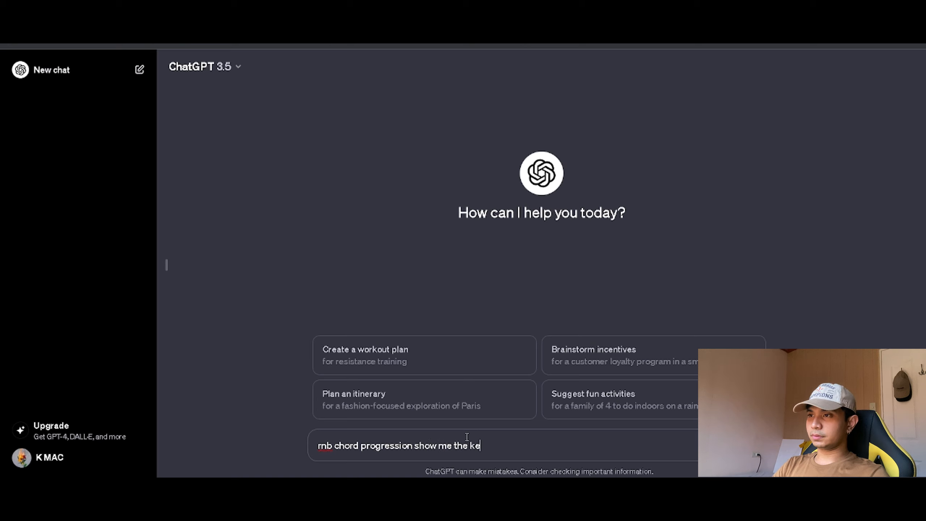
type("ys in each")
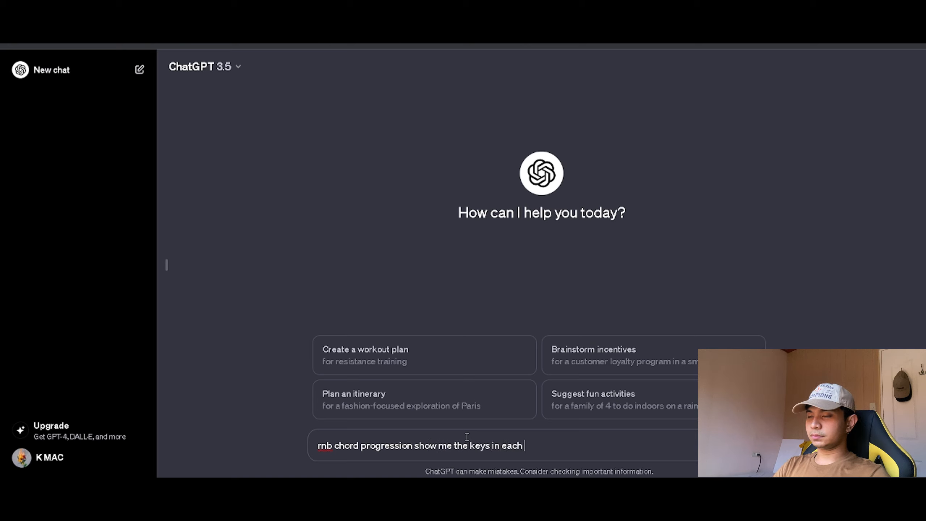
type(" chord")
key("Return")
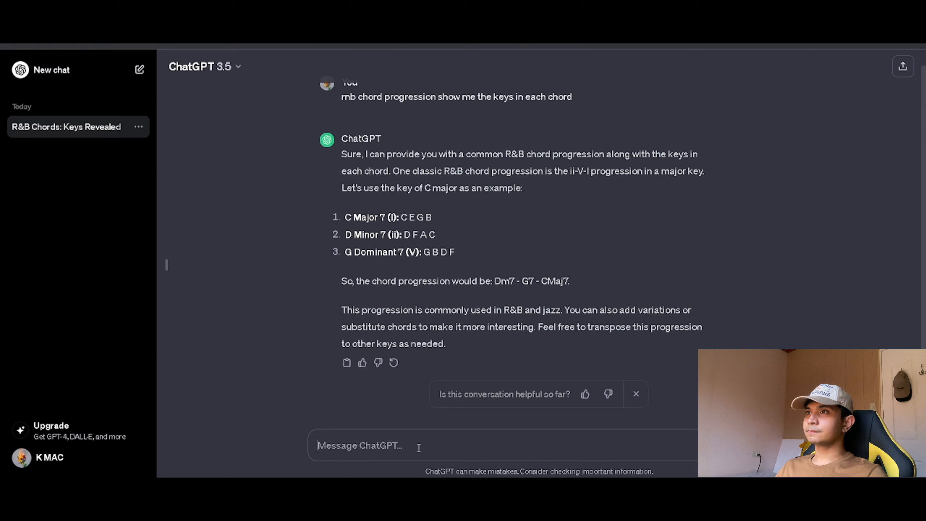
Step: Reuse the previous prompt and submit it as "rnb chord progression in a# minor key show me the keys in each chord"
left_click_drag(603, 98, 316, 98)
key("ctrl+c")
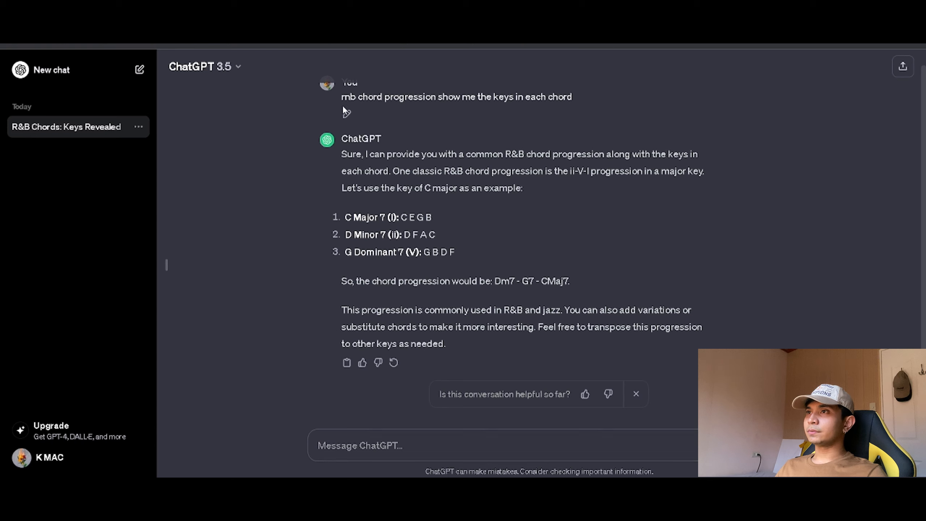
left_click(392, 455)
key("ctrl+v")
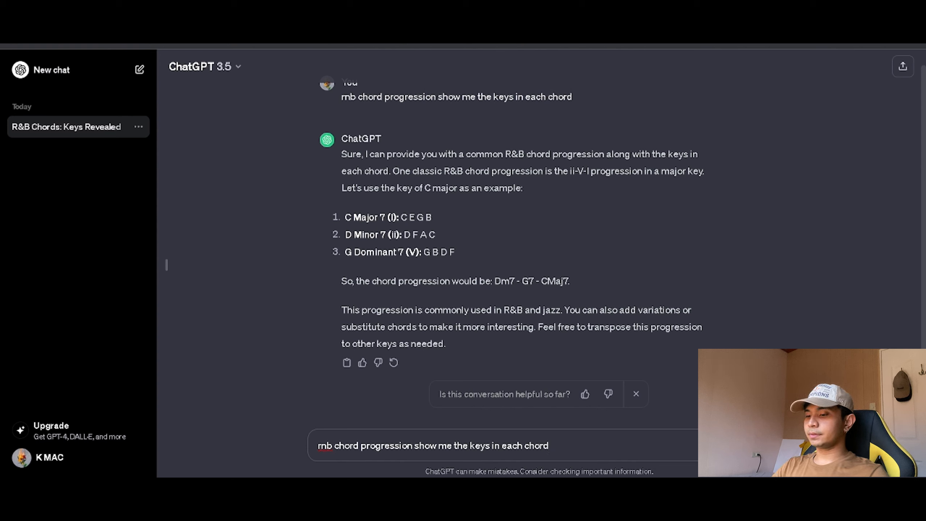
type("in d")
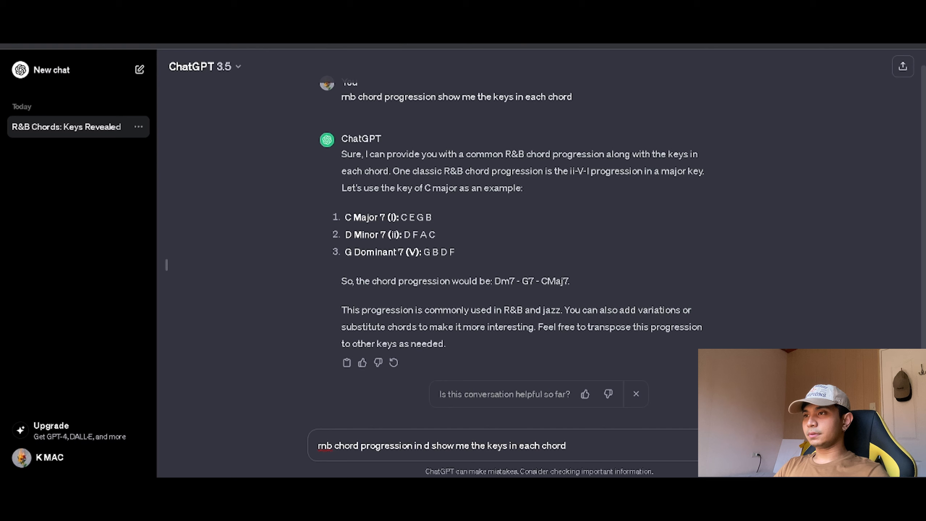
key("BackSpace")
type("a# min")
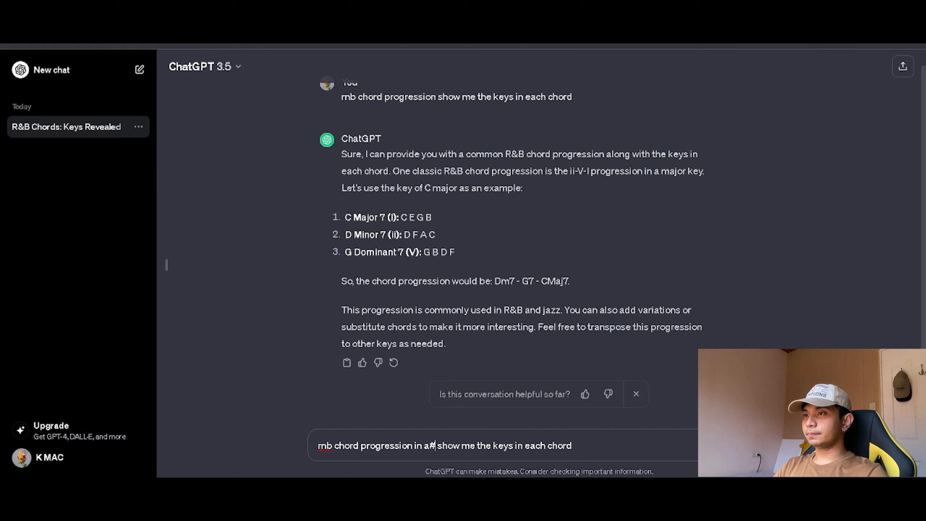
type("or key")
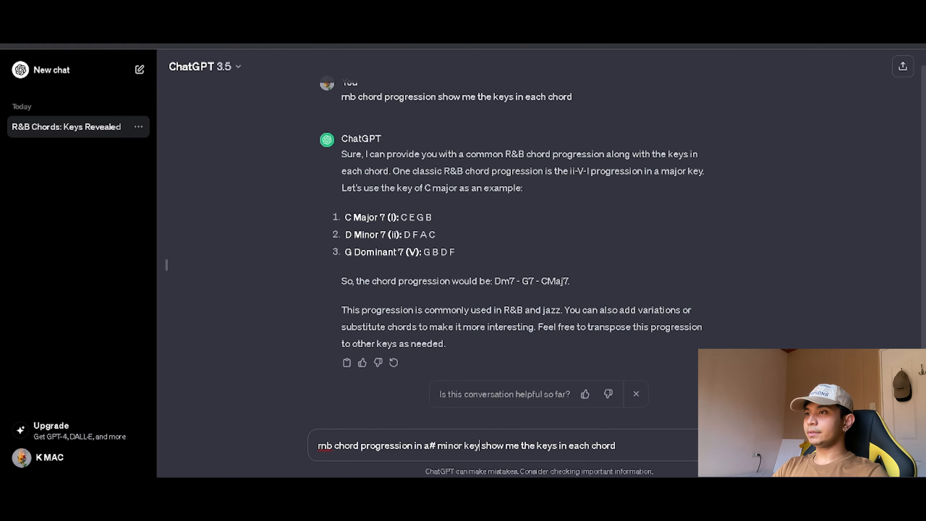
key("Return")
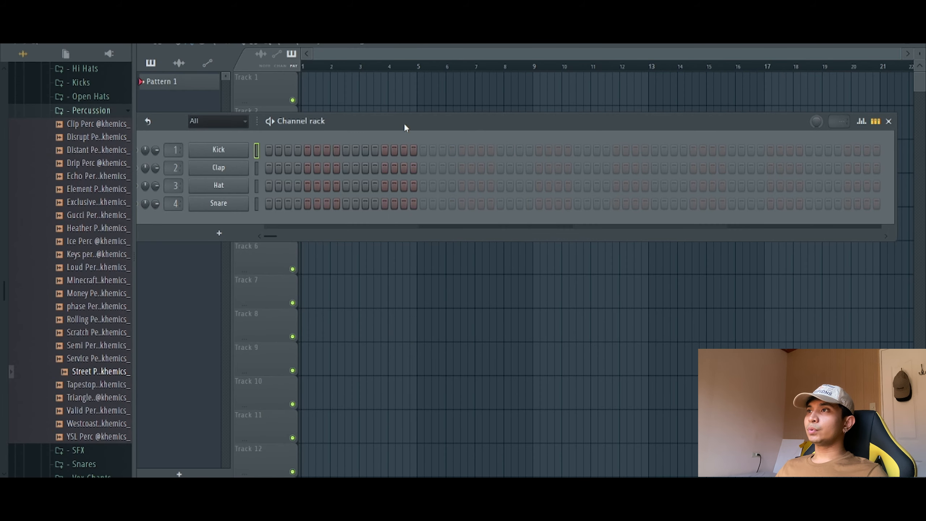
Step: Reposition the channel rack and insert an FL Keys instrument channel above the Kick channel
left_click_drag(404, 123, 447, 122)
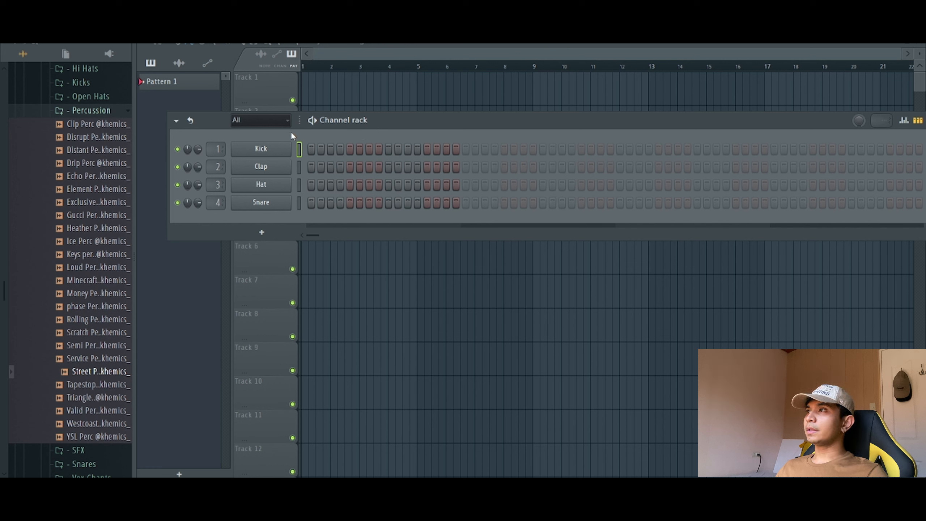
right_click(273, 150)
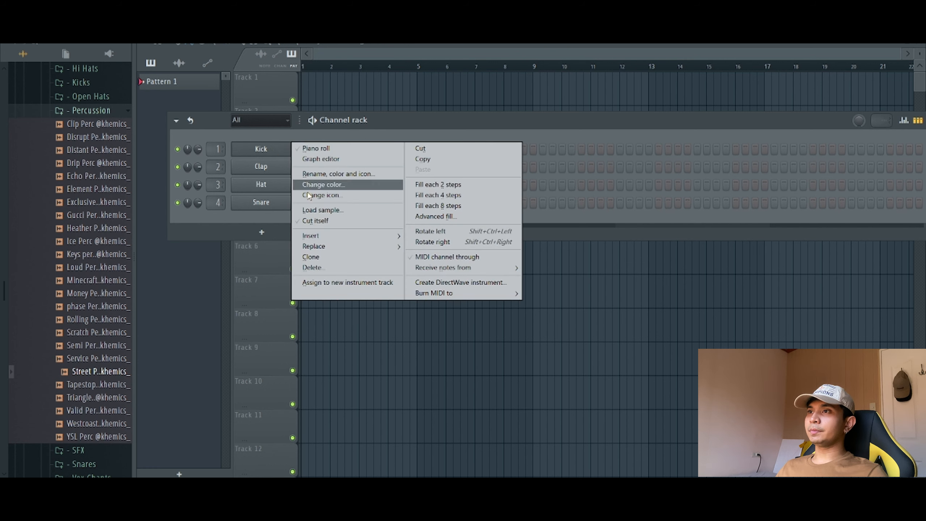
mouse_move(341, 235)
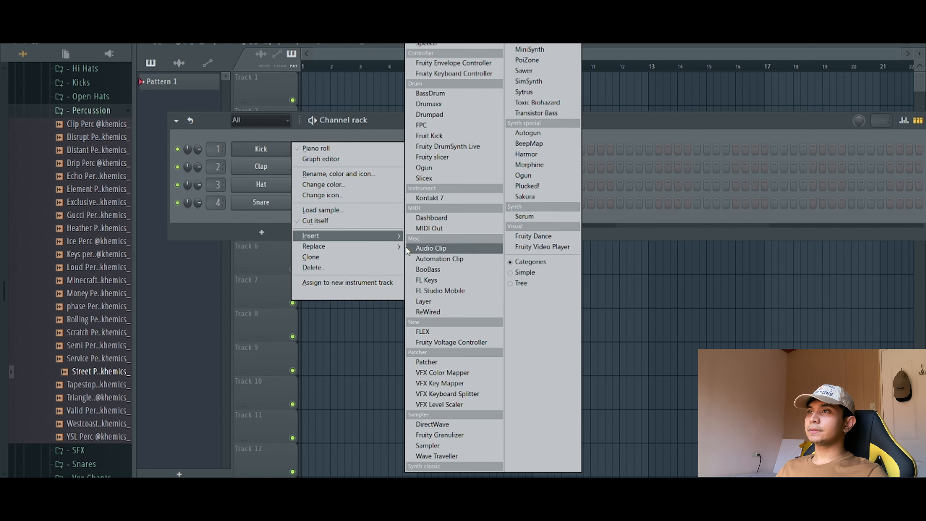
left_click(448, 279)
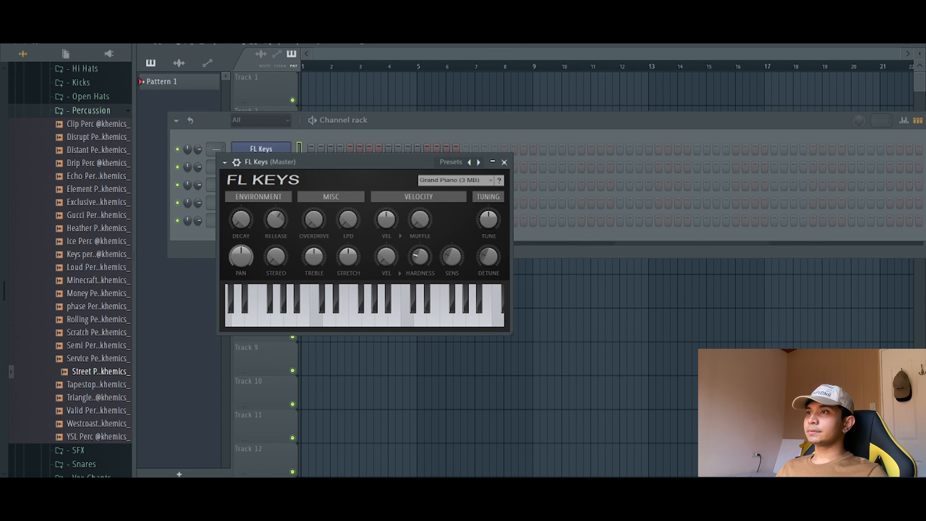
Step: Adjust the Hardness and Muffle settings of FL Keys and return to the channel rack
left_click_drag(425, 256, 425, 261)
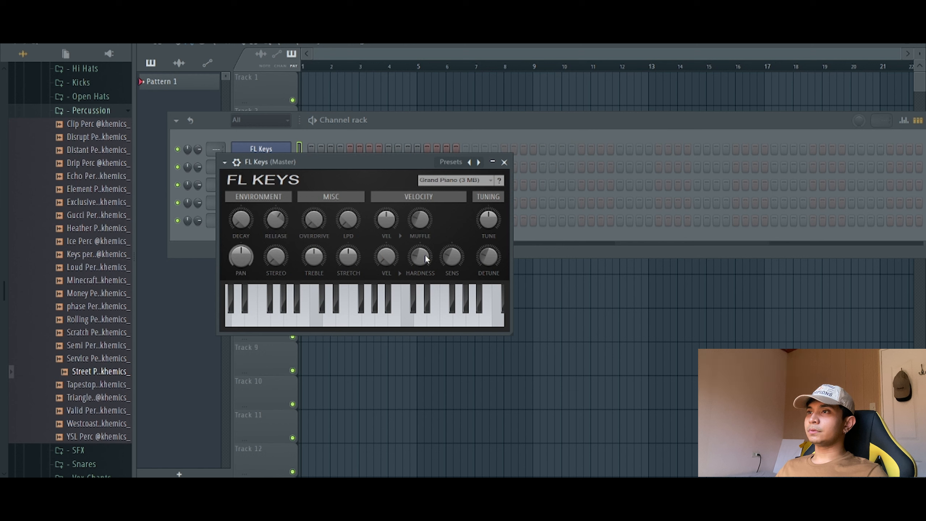
left_click_drag(422, 223, 424, 263)
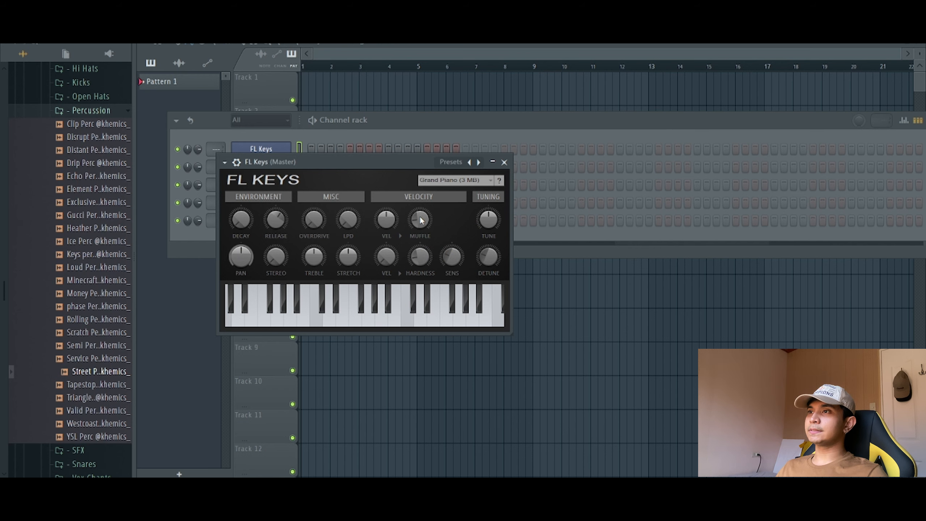
left_click(441, 146)
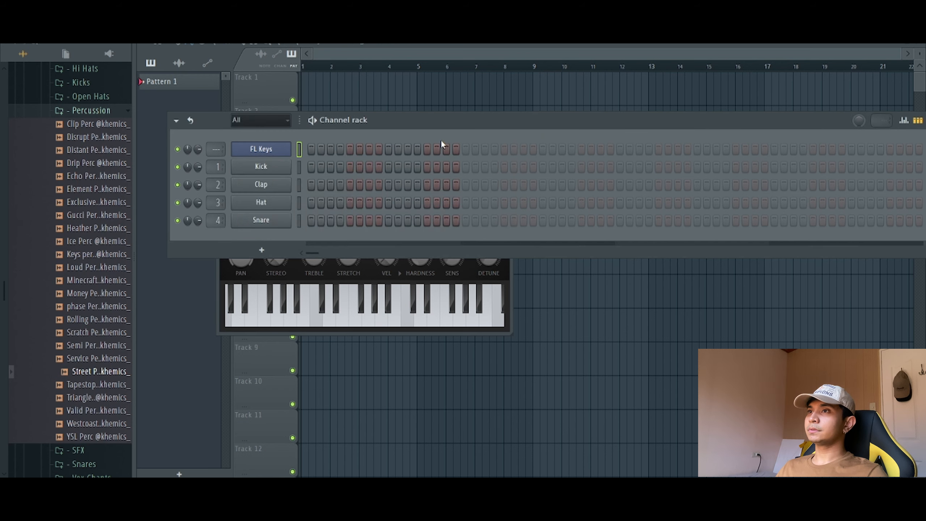
Step: Open the FL Keys channel in the piano roll and collapse the velocity control lane
right_click(257, 152)
left_click(326, 149)
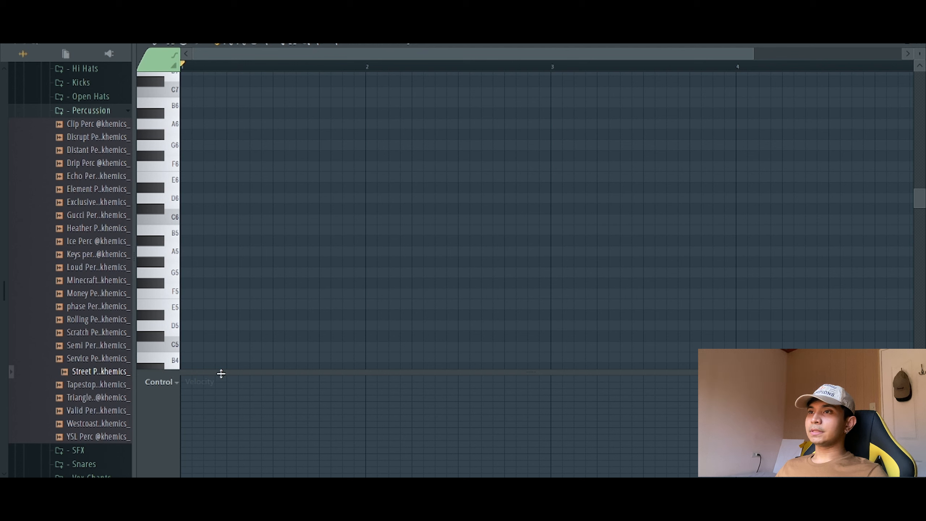
left_click_drag(231, 374, 233, 477)
Step: Switch to ChatGPT, regenerate the A# minor chord progression answer and return to the piano roll in FL Studio
key("alt+Tab")
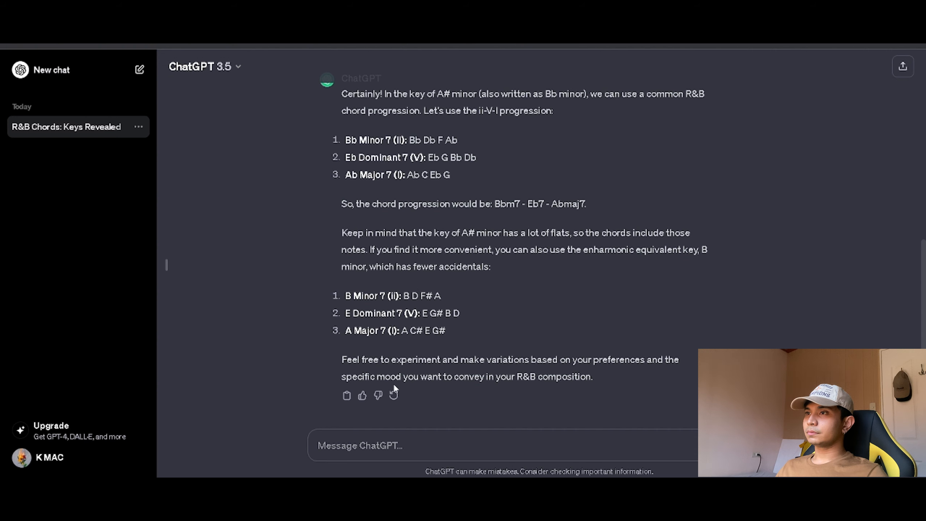
left_click(393, 395)
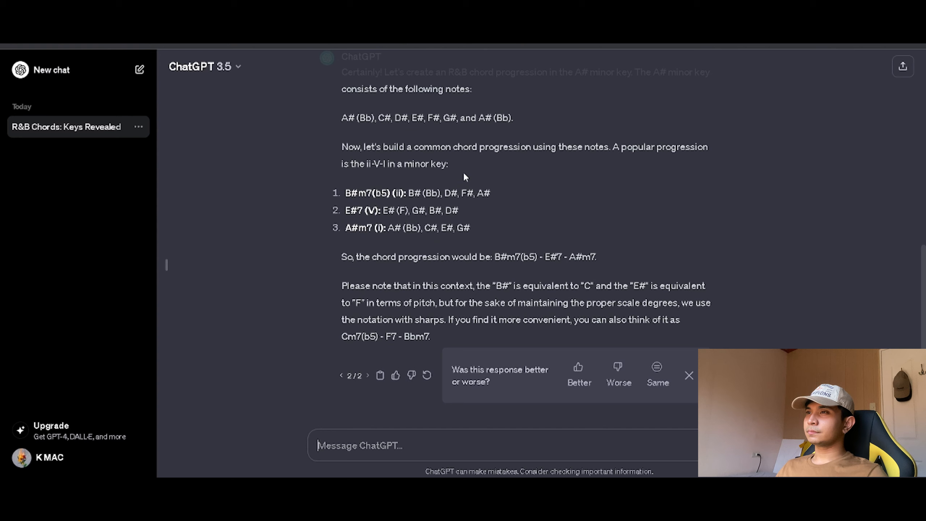
key("alt+Tab")
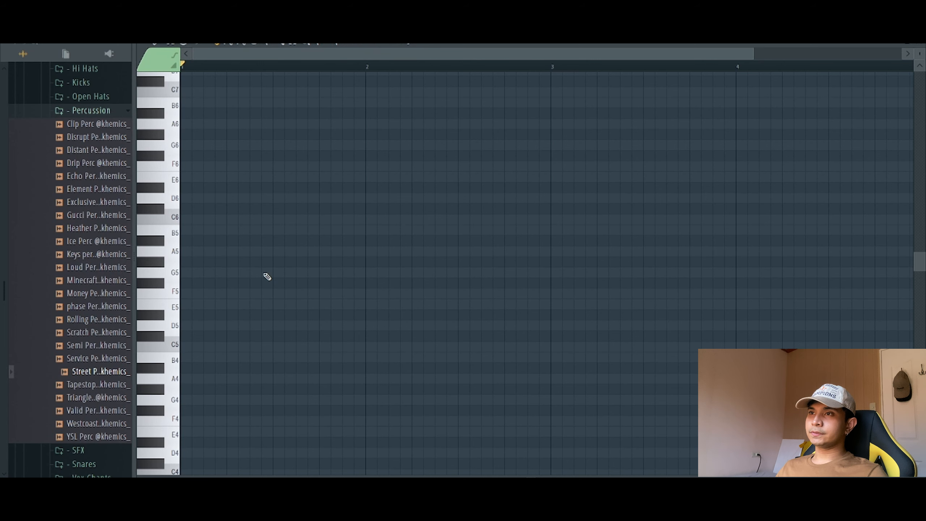
Step: Draw the first chord across bar 1 with the notes A#4, D#5, F#5 and A#5, and play it back
left_click(187, 368)
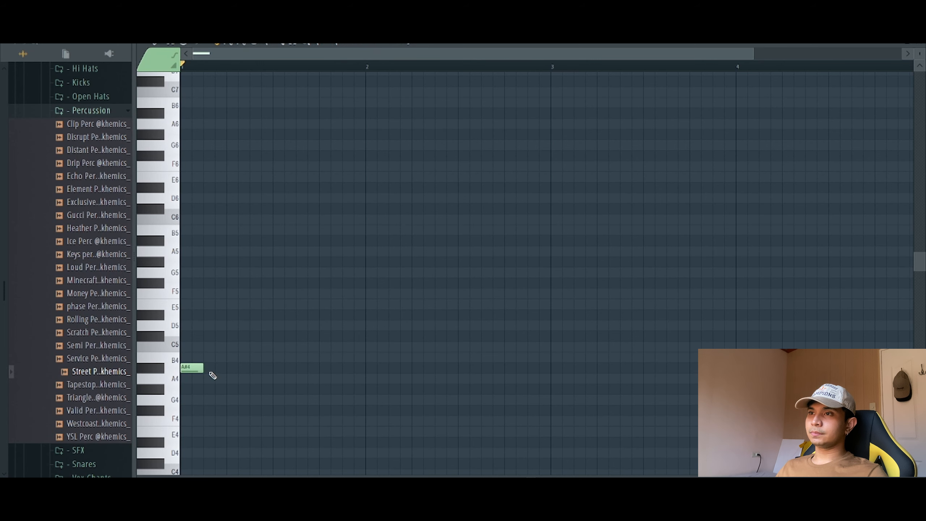
left_click_drag(202, 369, 365, 376)
key("alt+Tab")
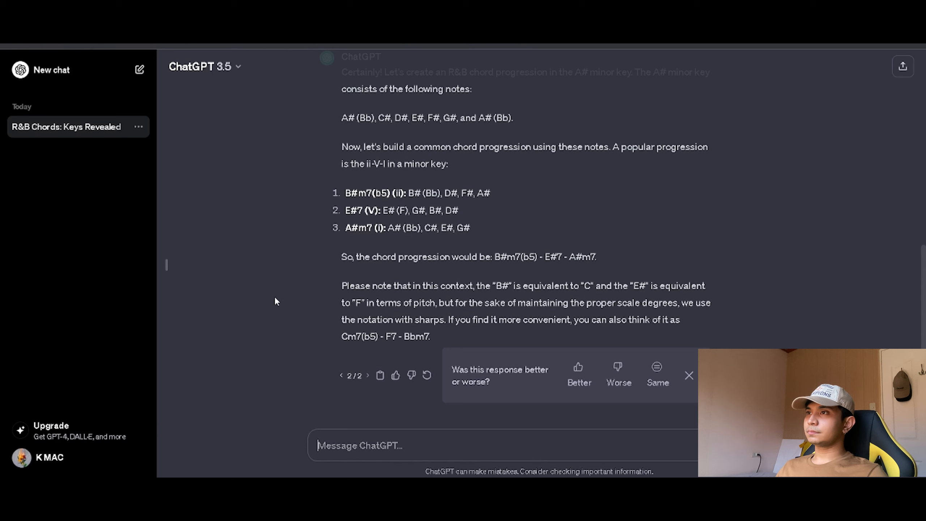
key("alt+Tab")
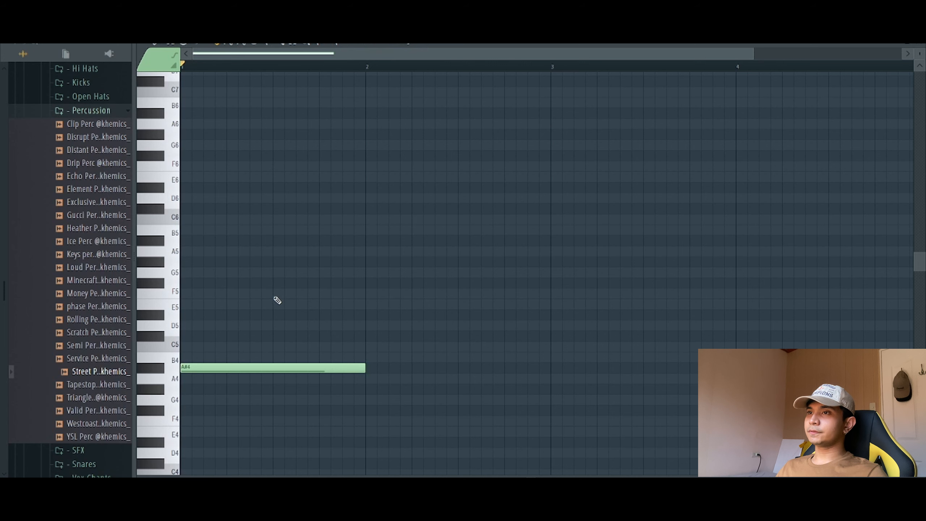
left_click(183, 314)
left_click(197, 283)
left_click_drag(197, 243, 185, 243)
key("space")
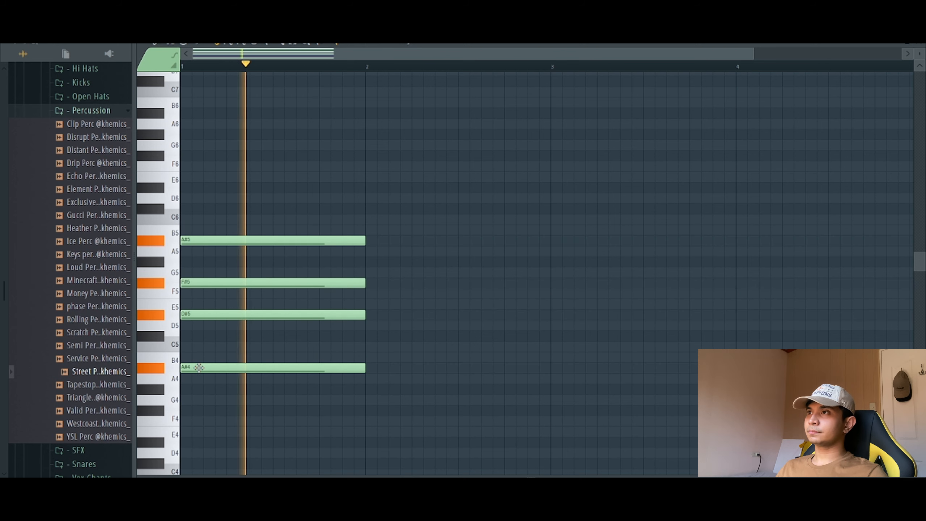
key("space")
Step: Duplicate all four notes of the bar 1 chord into bar 2
key("ctrl+a")
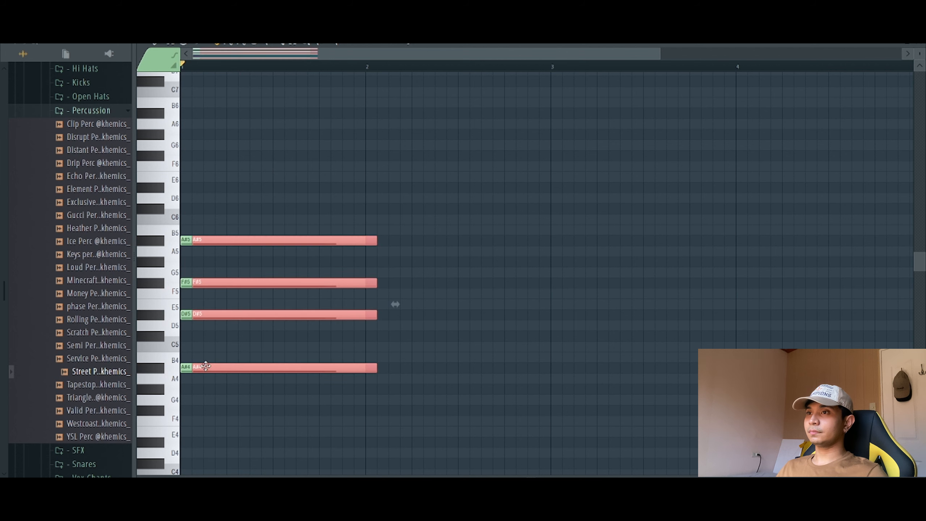
left_click_drag(200, 368, 384, 369)
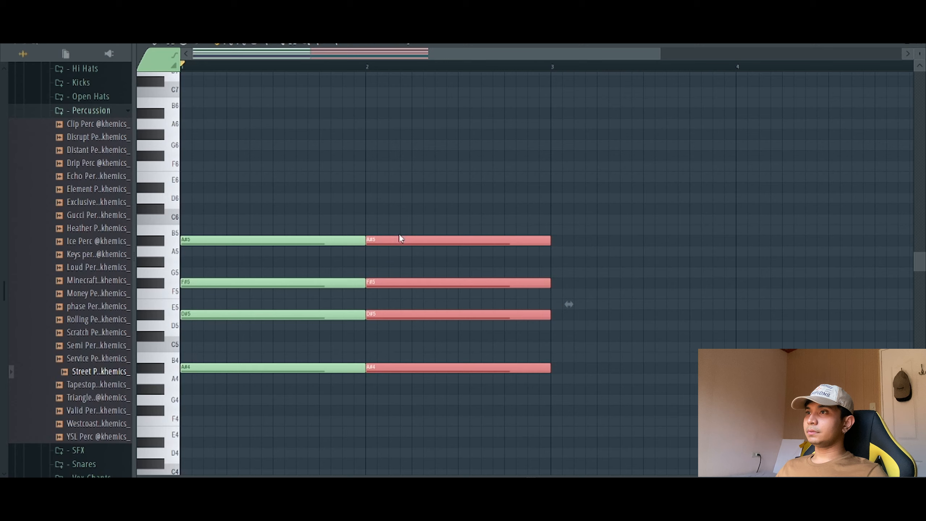
Step: Rework the duplicated bar 2 chord into the notes F4, G#4, C5 and D#5, removing the surplus notes
left_click(366, 357)
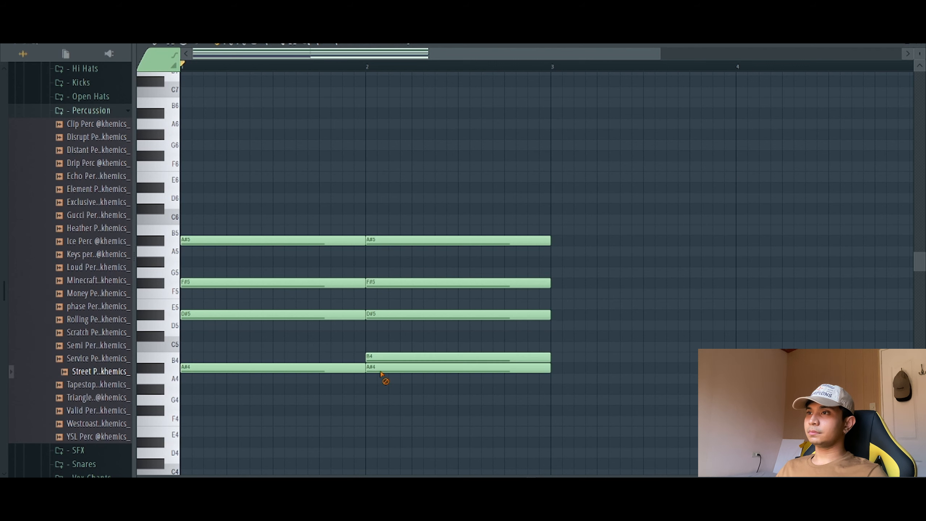
right_click(380, 367)
left_click_drag(379, 358, 380, 336)
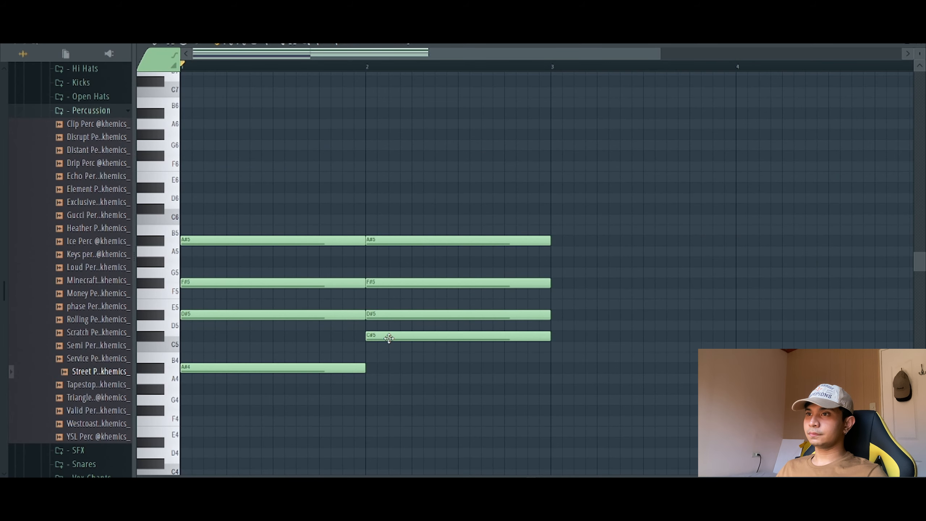
left_click(388, 338)
left_click_drag(389, 338, 389, 420)
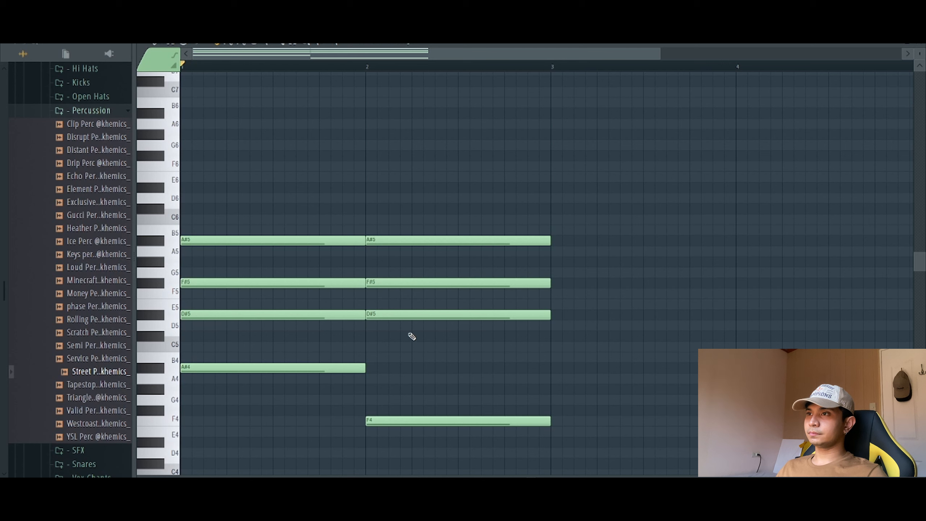
left_click_drag(398, 315, 397, 392)
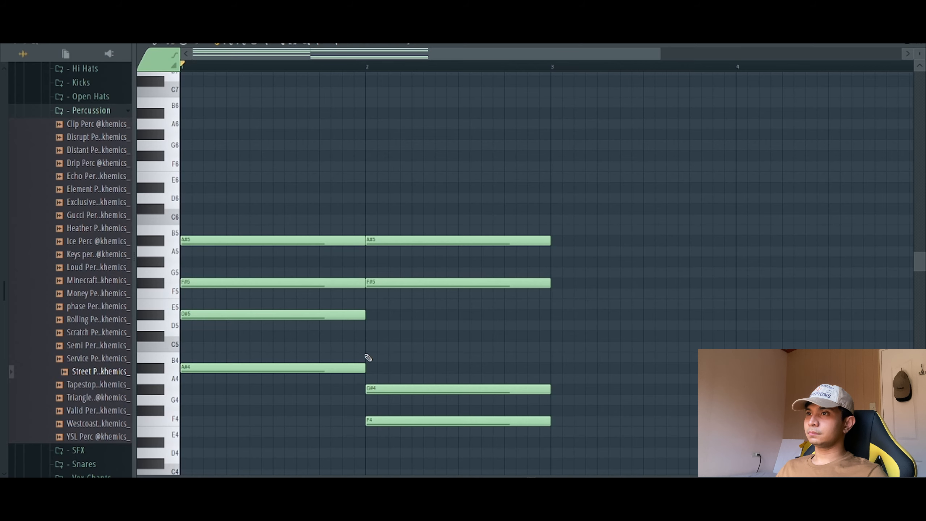
left_click_drag(360, 348, 388, 351)
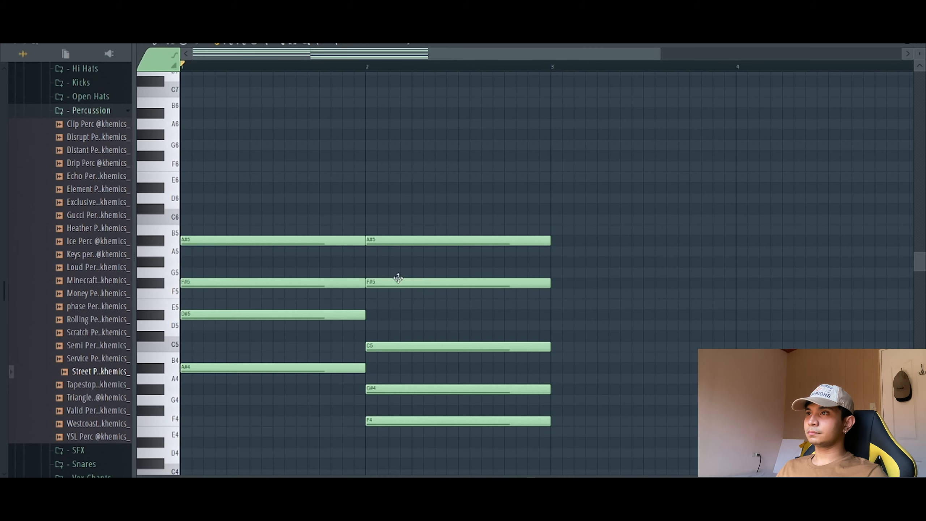
left_click_drag(398, 283, 400, 321)
right_click(405, 239)
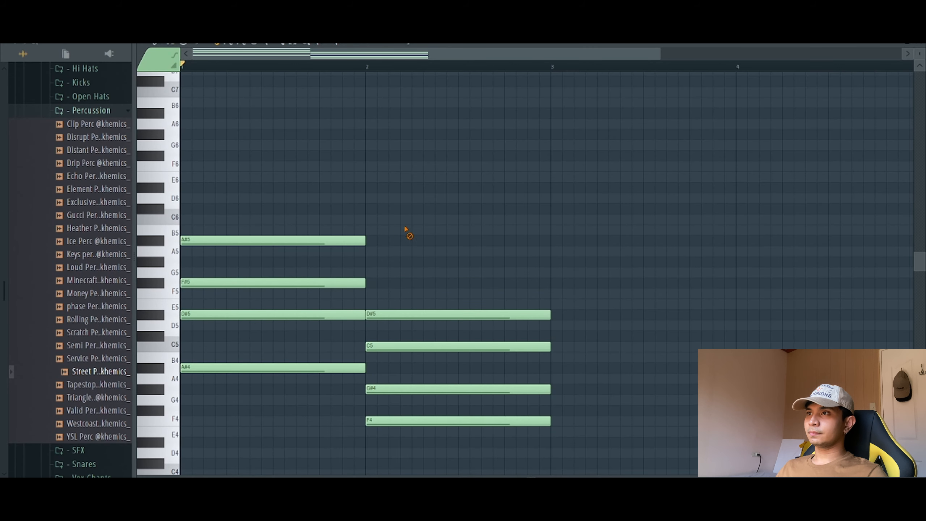
left_click(314, 43)
left_click_drag(350, 211, 395, 234)
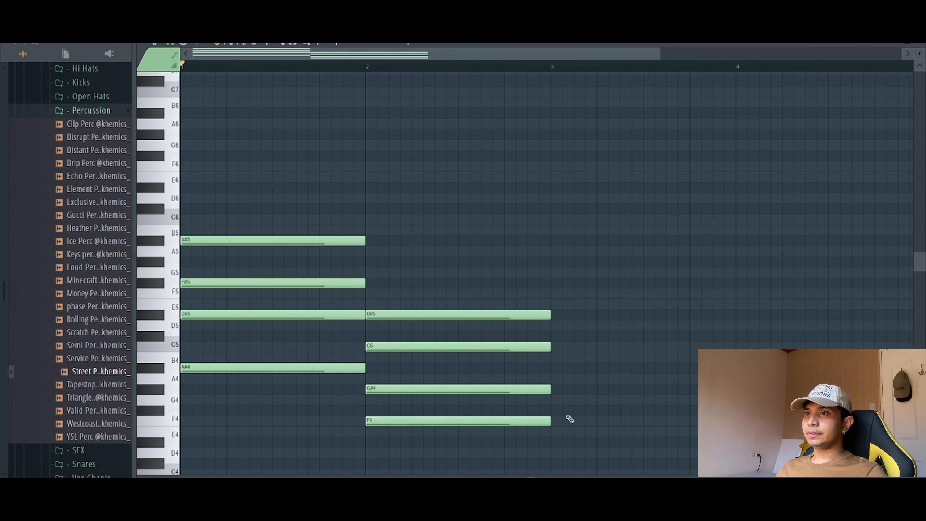
Step: Draw a third chord across bar 3 with the notes A#4, C#5, F5 and G#5
left_click(576, 367)
left_click_drag(578, 367, 568, 366)
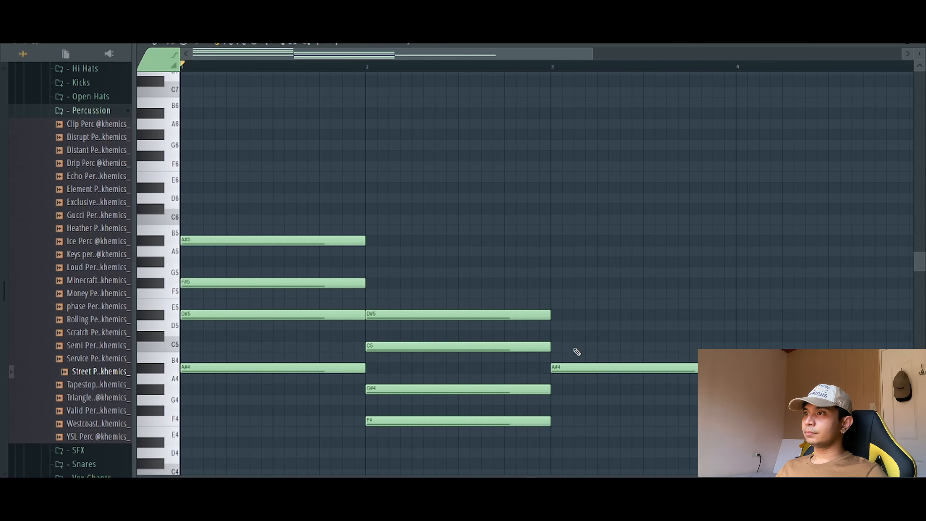
left_click(572, 336)
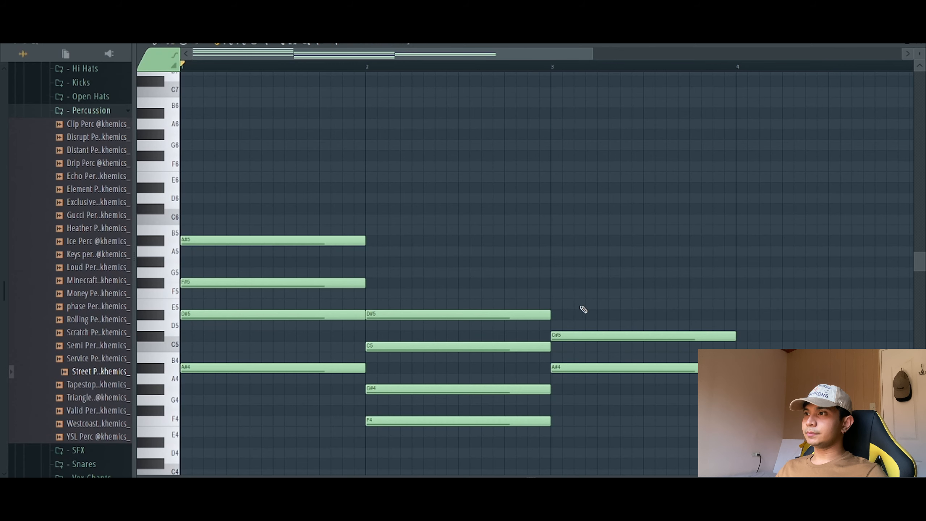
left_click(579, 294)
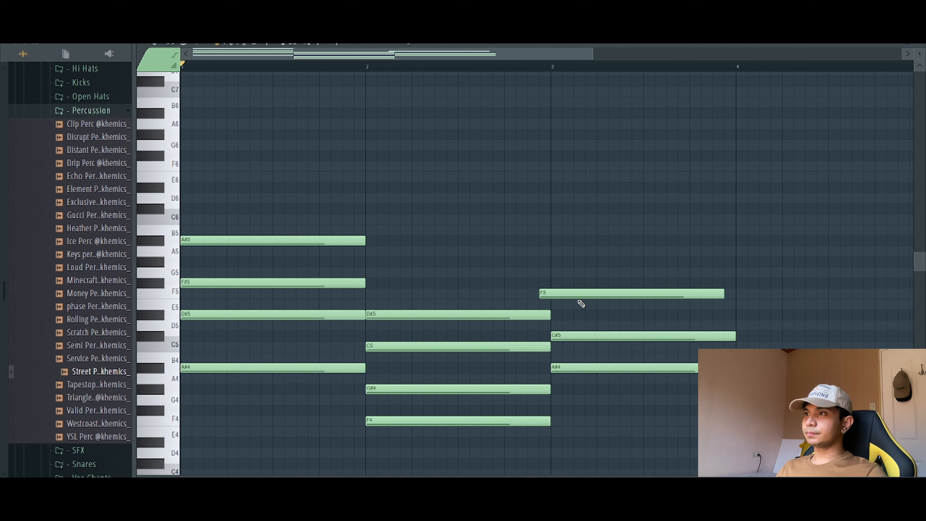
mouse_move(580, 294)
left_mouse_down()
mouse_move(571, 295)
mouse_move(579, 285)
mouse_move(581, 295)
left_mouse_up()
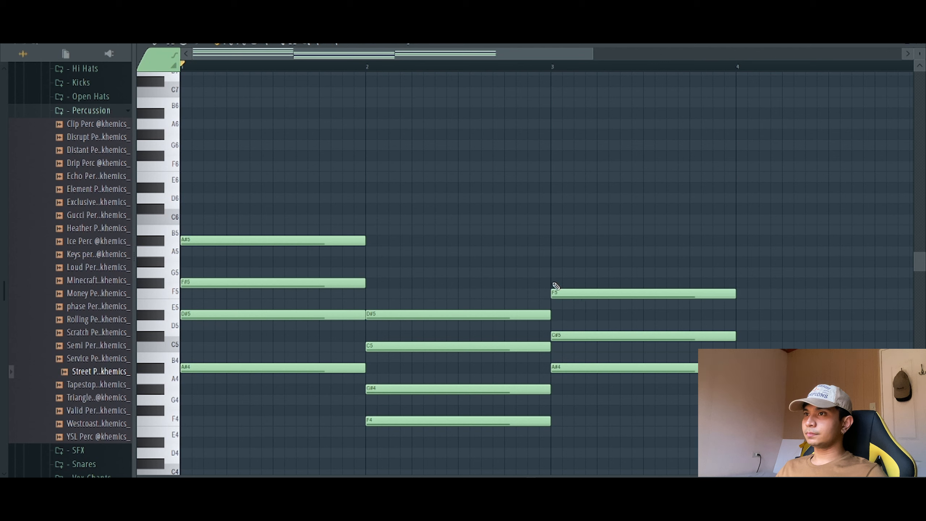
left_click(561, 260)
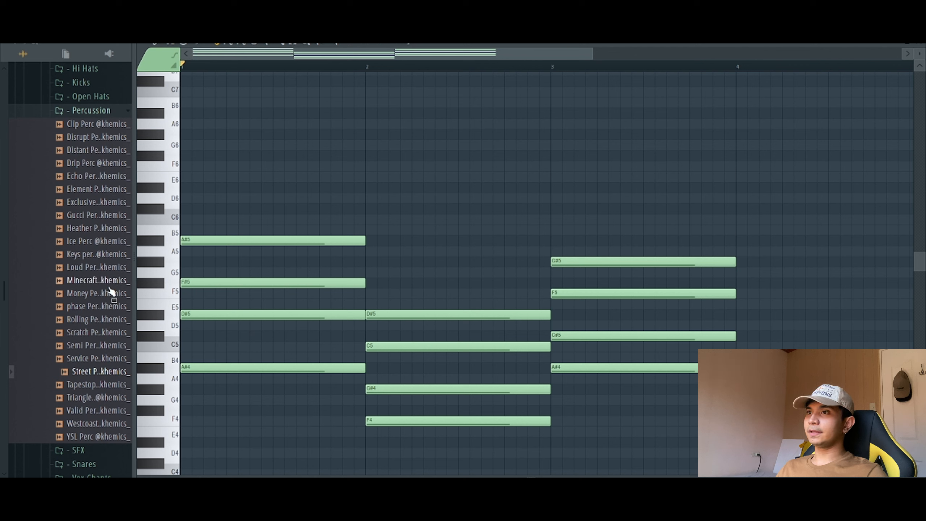
Step: Duplicate the lowest note of each of the three chords one octave down as bass notes A#3, F3 and A#3
left_click(326, 367)
left_click(428, 420, "ctrl")
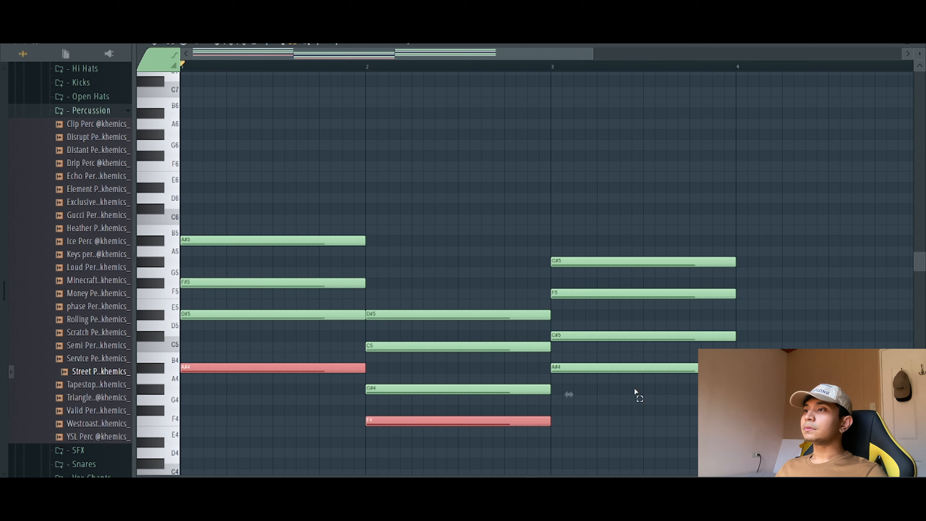
left_click(640, 367, "ctrl")
key("shift+Right")
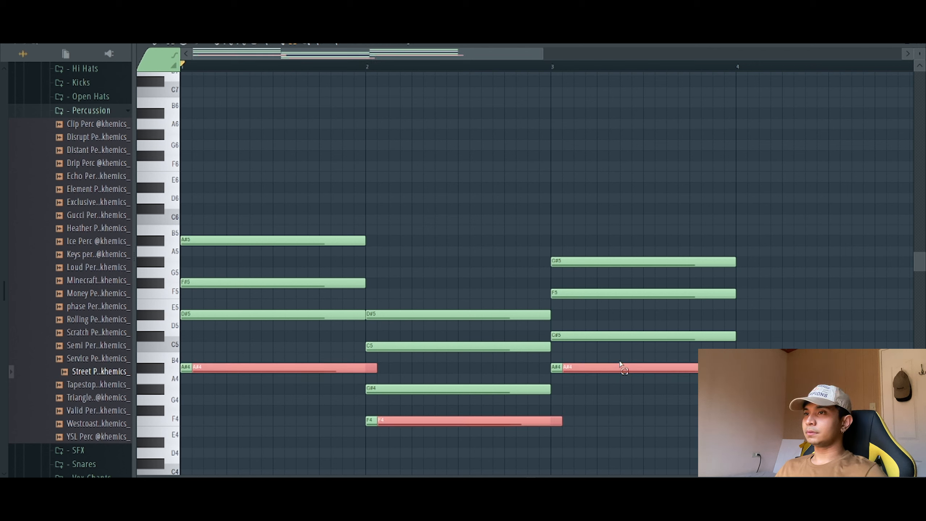
key("shift+Left")
key("ctrl+d")
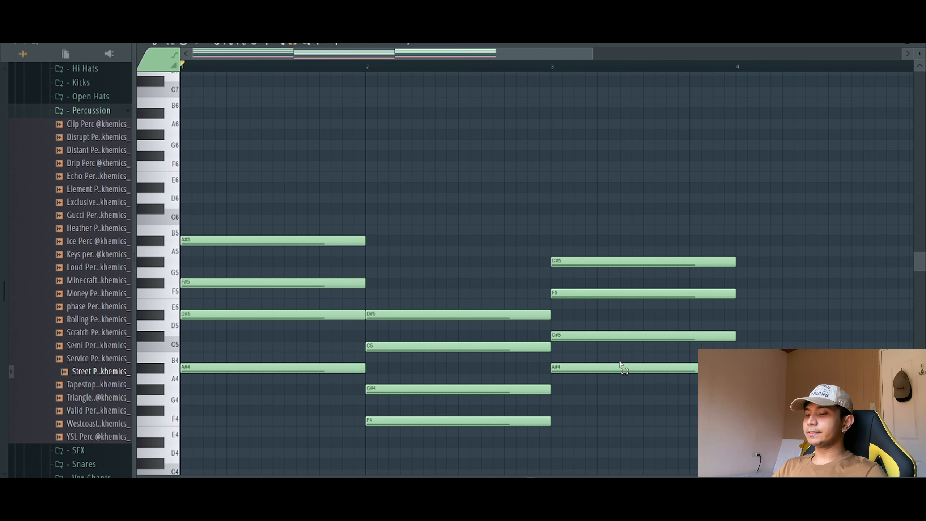
scroll(687, 253, "down", 3)
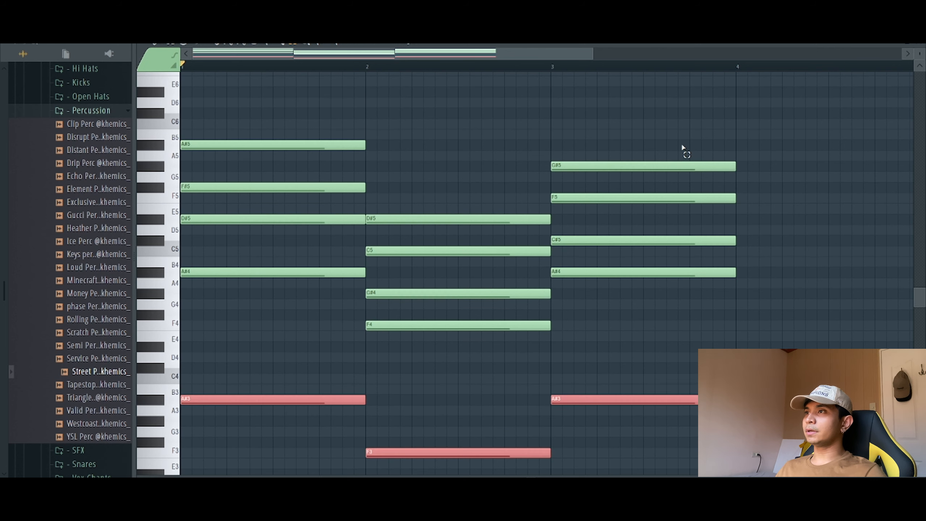
Step: Lengthen all notes of the bar 3 chord to the end of bar 4 and play the progression
left_click_drag(683, 148, 666, 406)
scroll(730, 348, "up", 3)
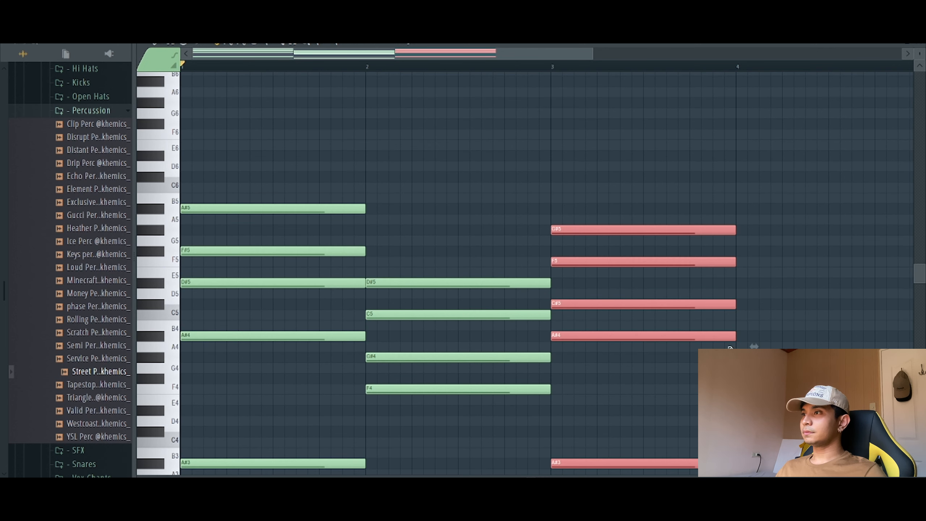
left_click_drag(736, 337, 888, 337)
left_click_drag(515, 51, 214, 53)
key("space")
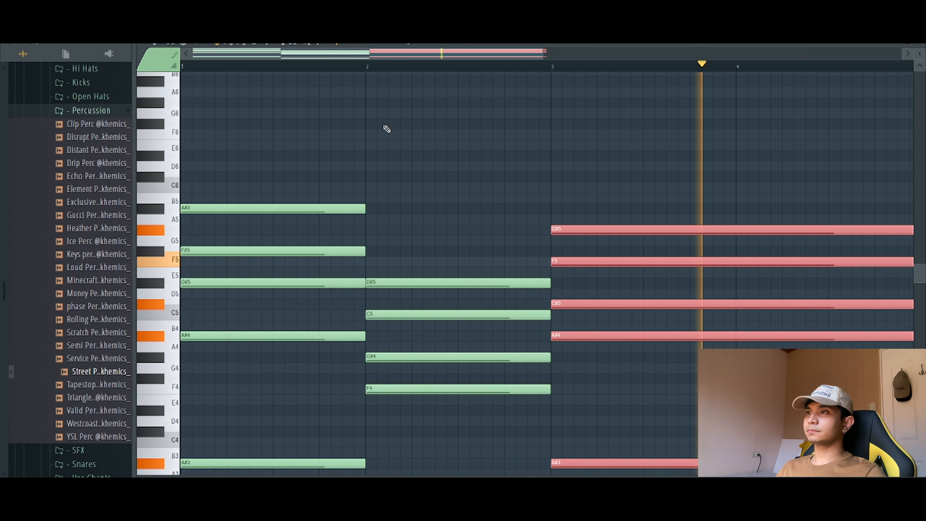
key("space")
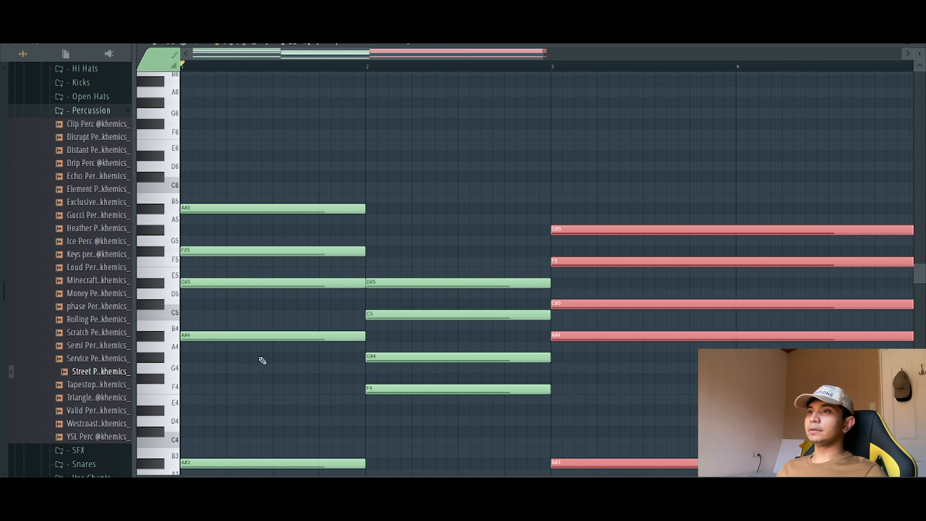
Step: Raise the A#4 and A#3 notes of the bar 1 chord to B4 and B3, auditioning the change
left_click_drag(264, 335, 265, 313)
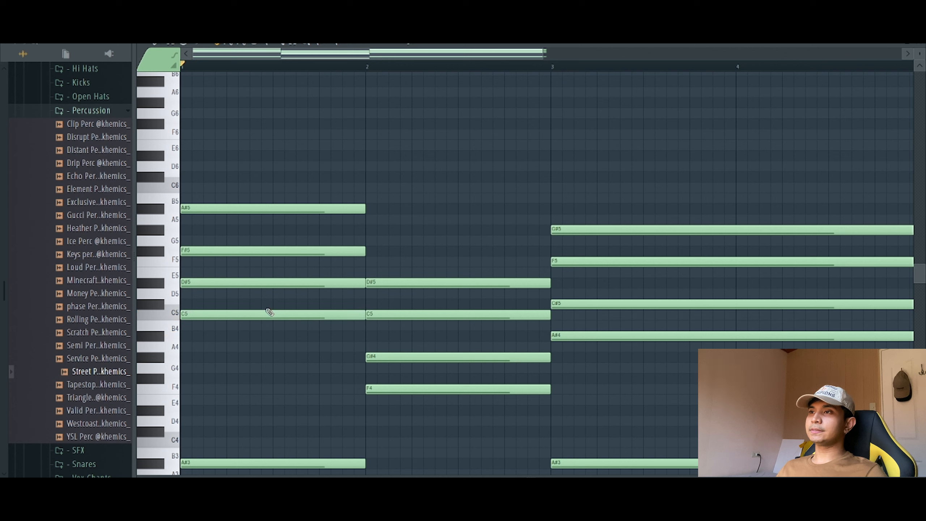
left_click_drag(260, 461, 244, 442)
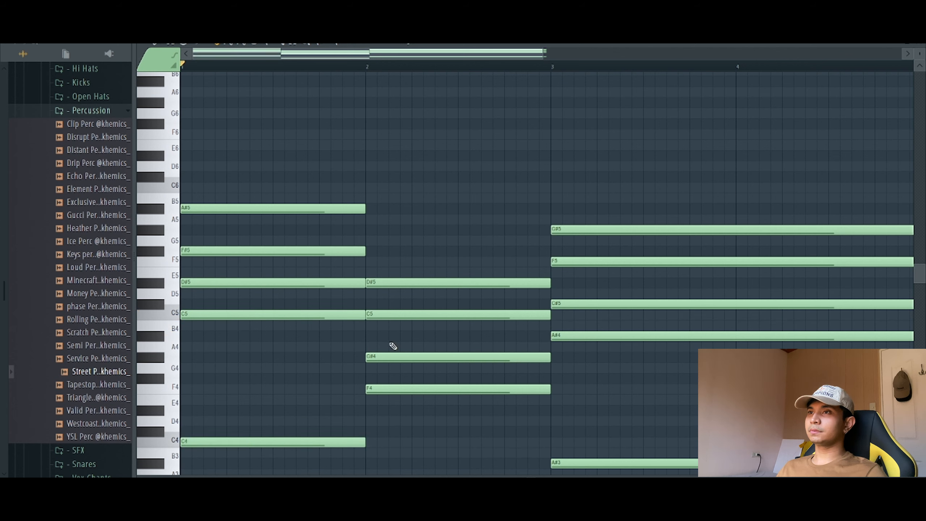
key("space")
key("space")
left_click_drag(197, 315, 198, 327)
key("space")
left_click_drag(217, 442, 216, 456)
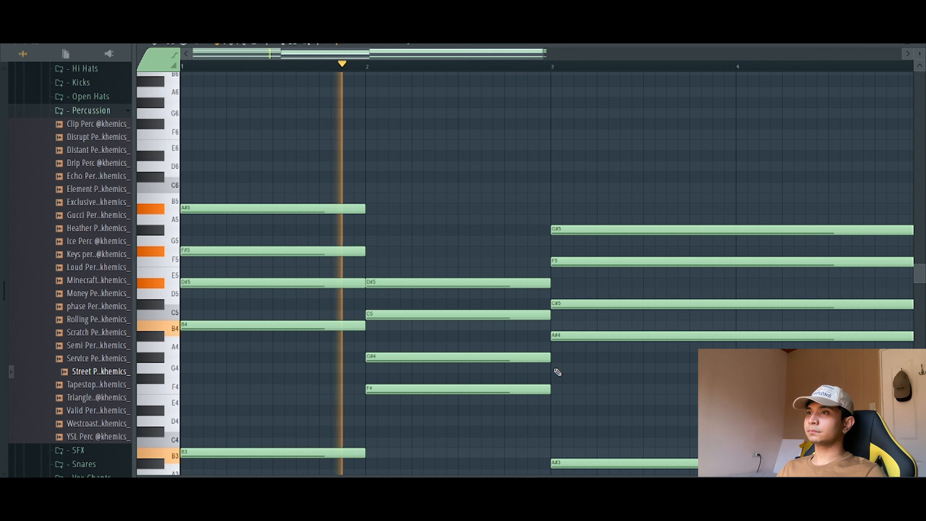
key("space")
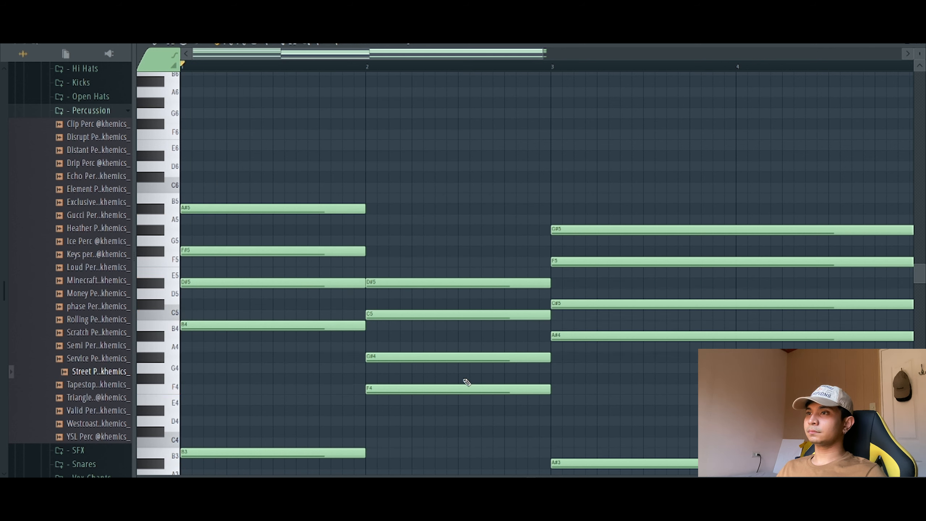
Step: Move the bar 2 chord's F4 up an octave to F5 and its bass note to G#3, and play it back
left_click(468, 387, "ctrl")
key("ctrl+Up")
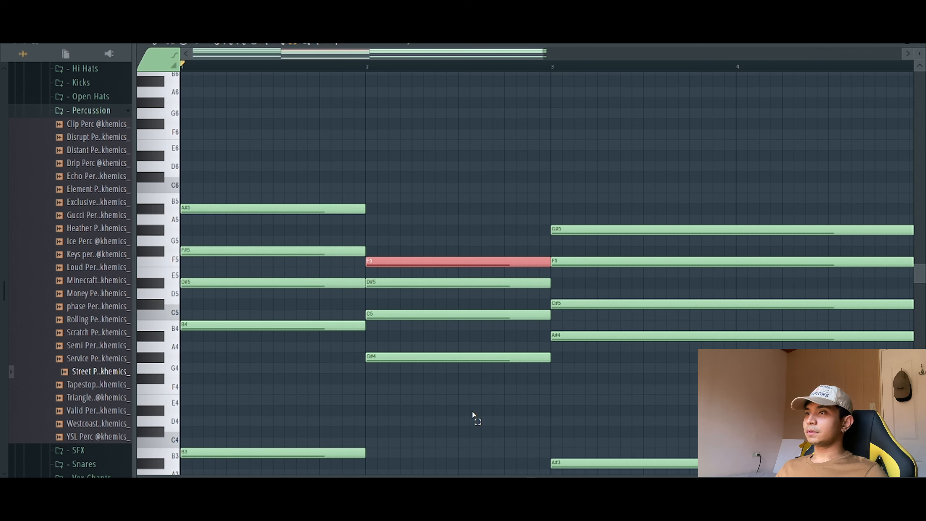
scroll(471, 412, "down", 3)
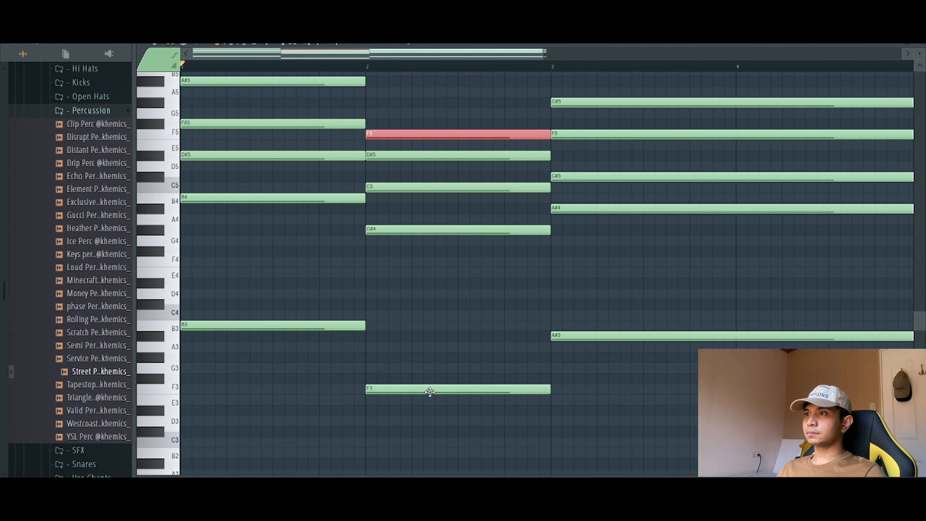
left_click_drag(430, 392, 431, 368)
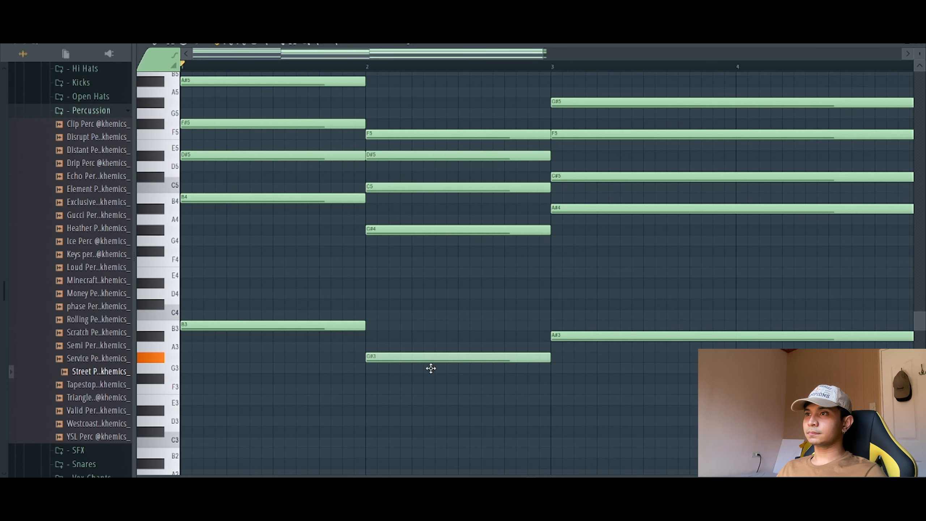
key("space")
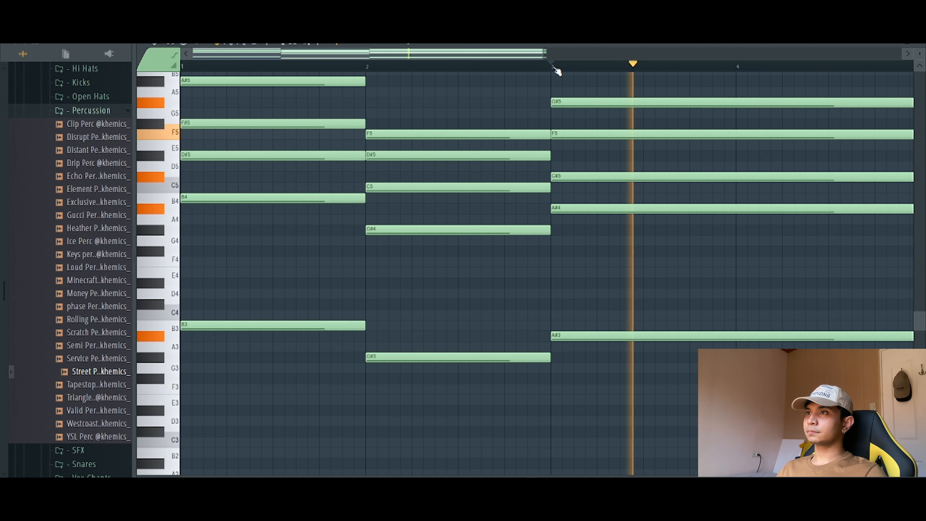
scroll(579, 290, "up", 3)
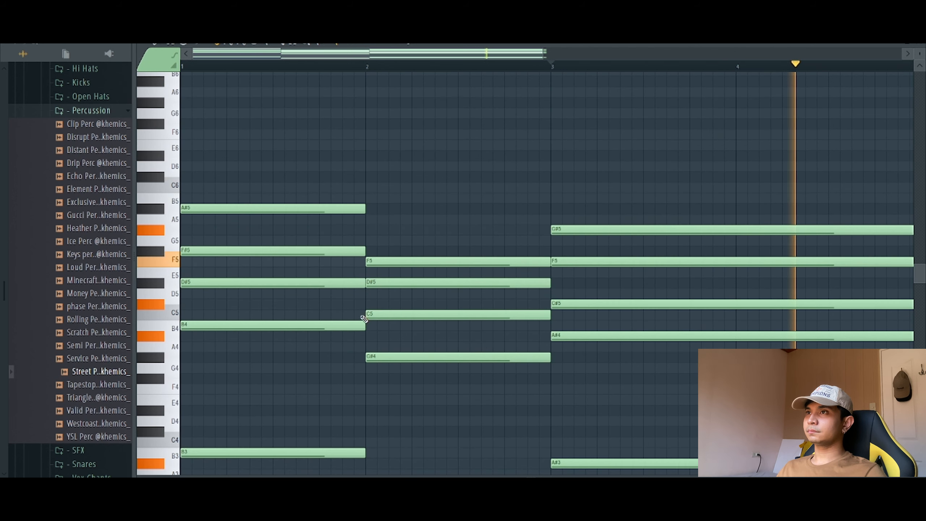
key("space")
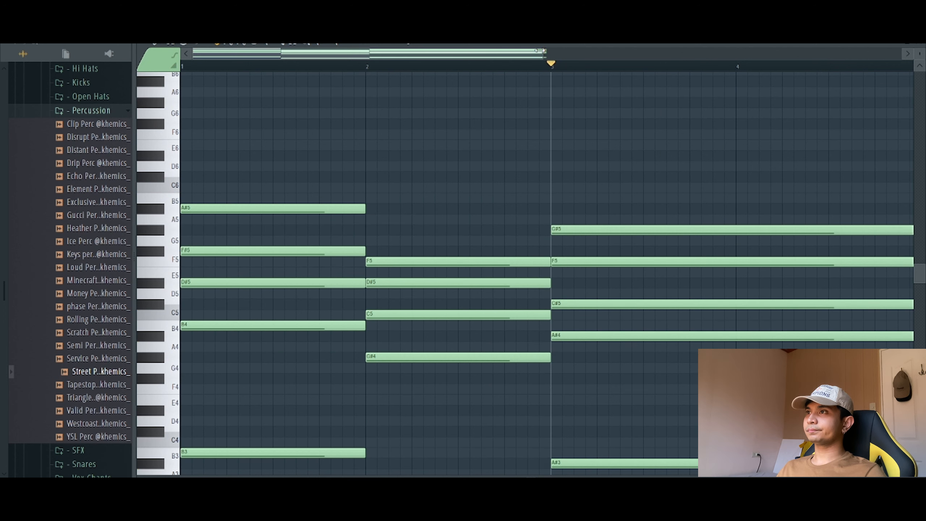
Step: Strum all chord notes above the bass with the strumizer, slightly increasing the start time strength, and apply it after a playback check
left_click_drag(540, 50, 661, 95)
left_click_drag(649, 150, 109, 382)
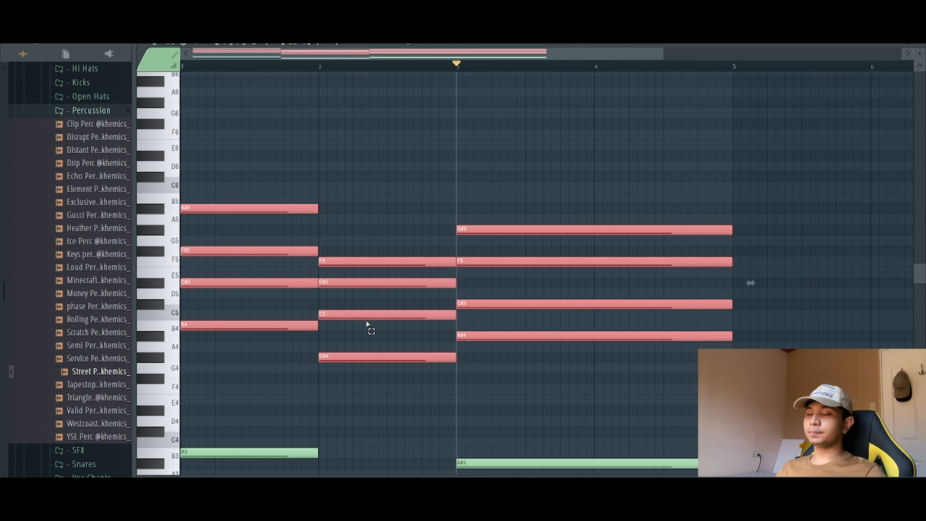
key("alt+s")
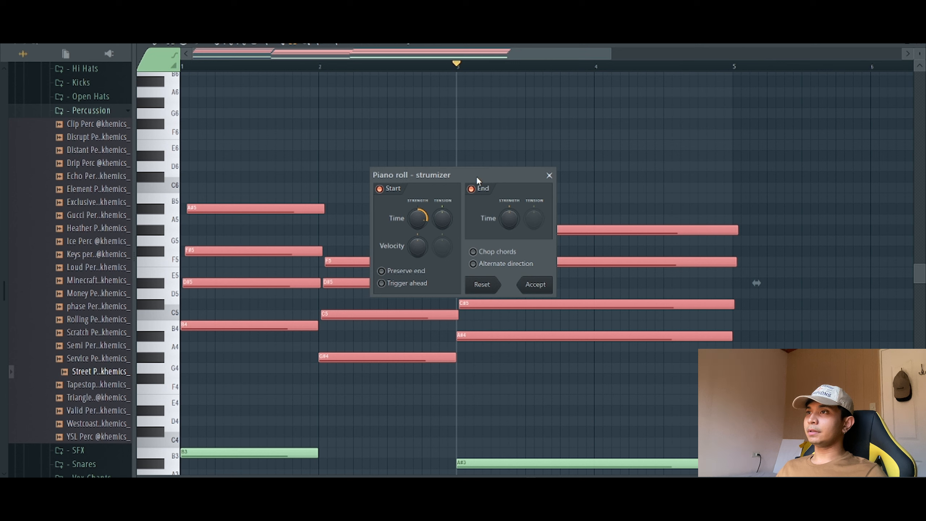
left_click_drag(476, 176, 665, 125)
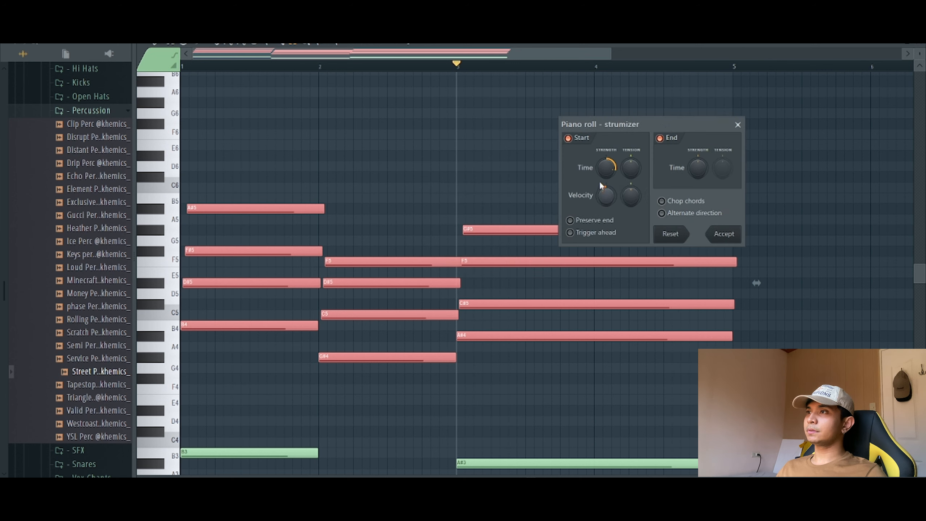
left_click_drag(606, 198, 607, 175)
key("space")
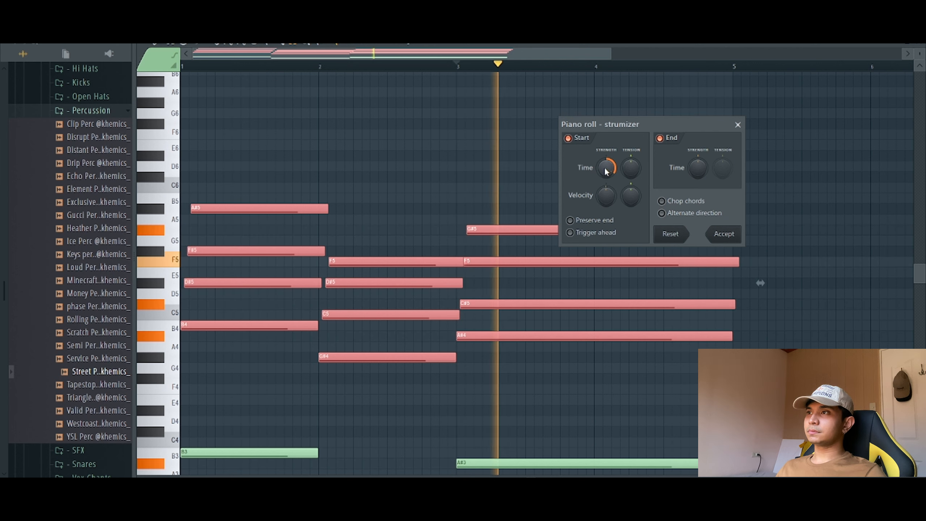
key("space")
left_click(724, 234)
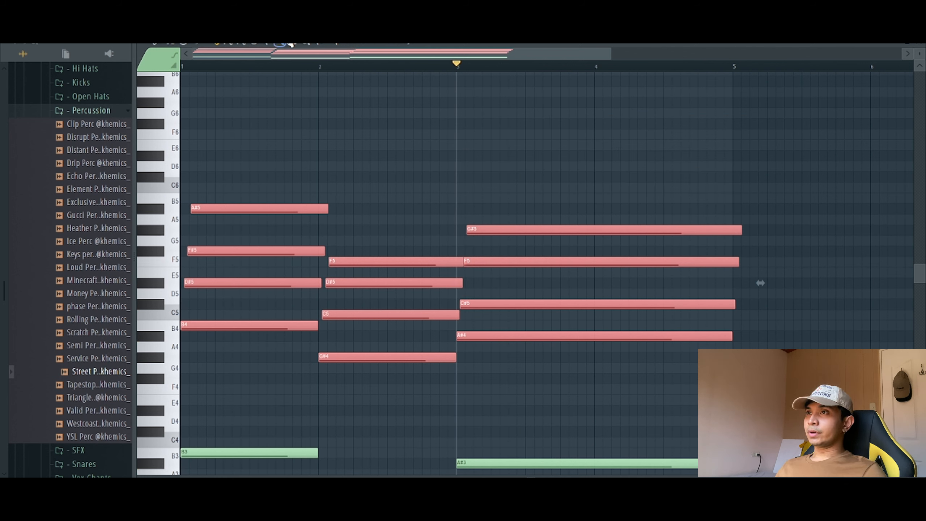
Step: Trim off the ends of the last chord's strummed notes that extend past the start of bar 5
left_click_drag(732, 223, 760, 268)
key("Delete")
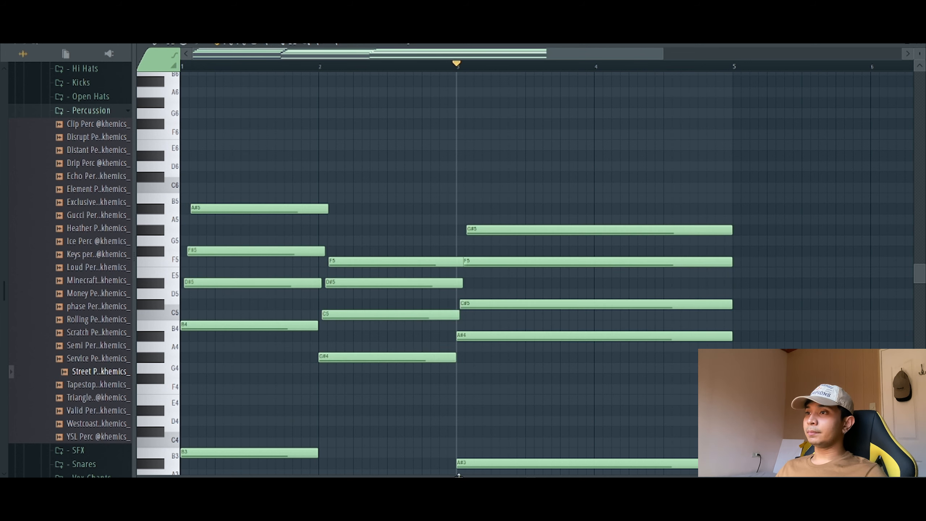
Step: Show the velocity lane enlarged and slightly lower the bar 2 chord's note velocities to uneven levels
left_click_drag(458, 476, 505, 299)
left_click_drag(664, 54, 491, 54)
left_click_drag(394, 348, 398, 346)
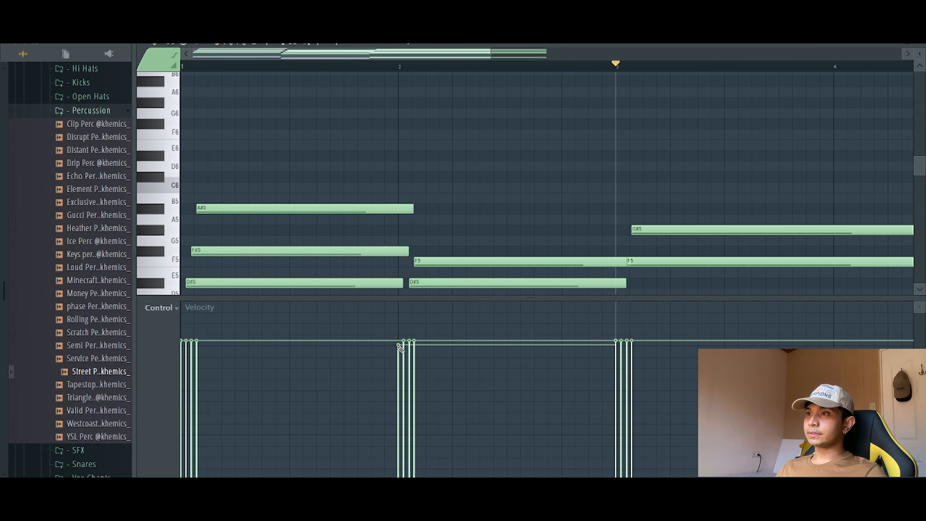
left_click(404, 353)
left_click(410, 344)
left_click(414, 348)
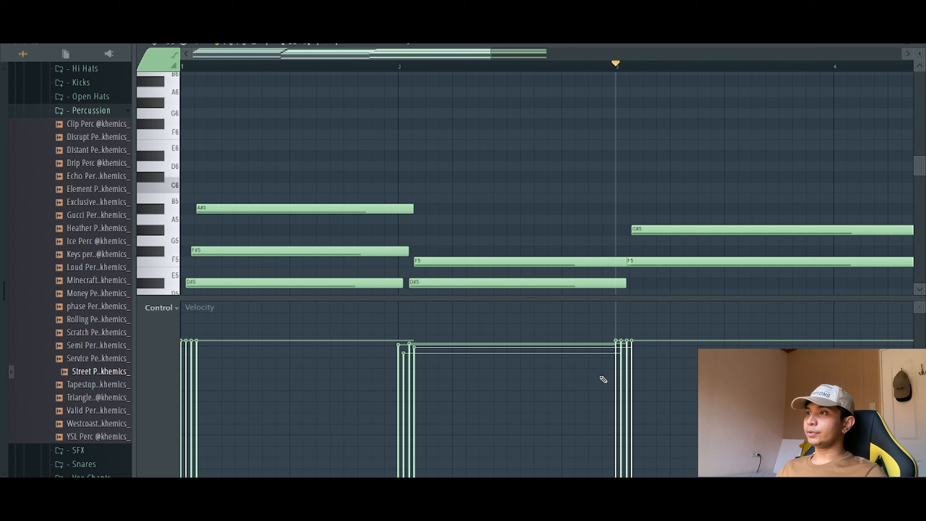
Step: Lower the four note velocities of the bar 3 chord to slightly different levels
left_click(616, 347)
left_click(621, 356)
left_click(626, 352)
left_click(632, 345)
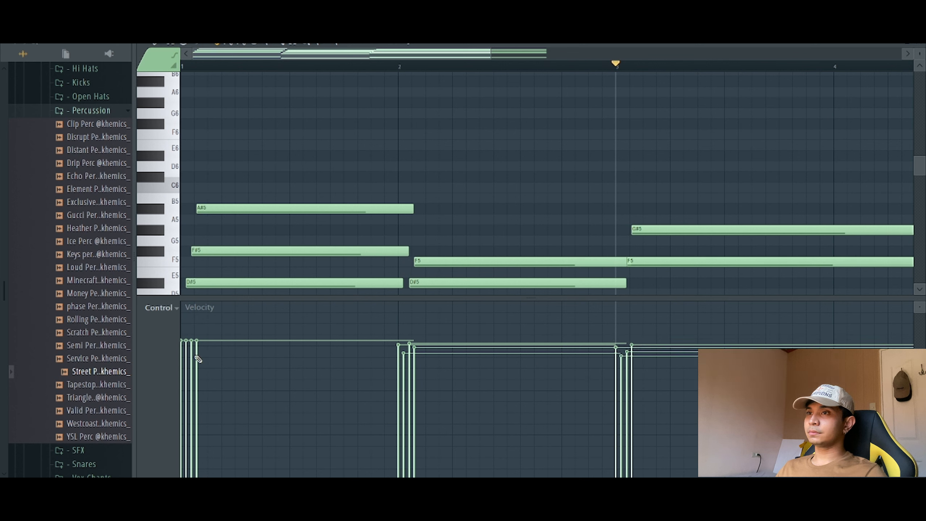
Step: Vary the bar 1 chord's velocities, setting the first strummed note above the bass lowest
left_click(182, 342)
left_click(186, 362)
left_click(191, 348)
left_click(197, 349)
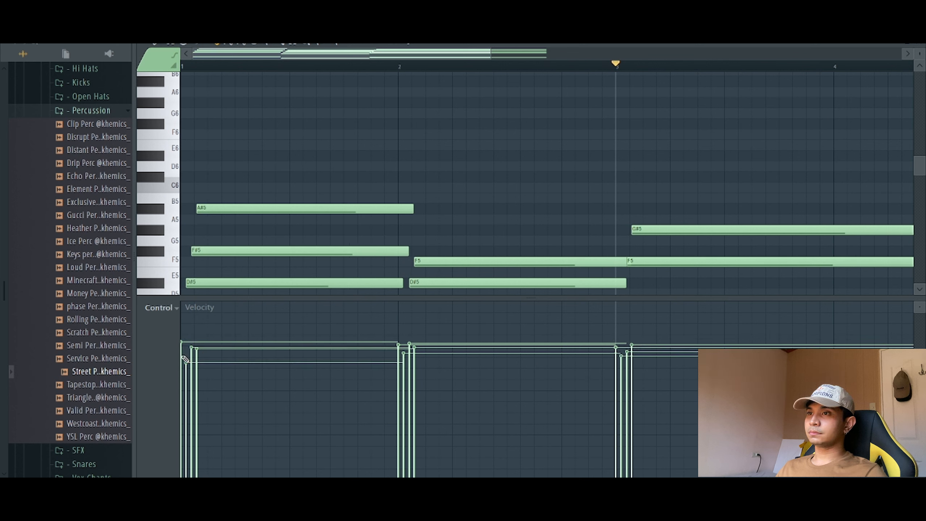
left_click(186, 352)
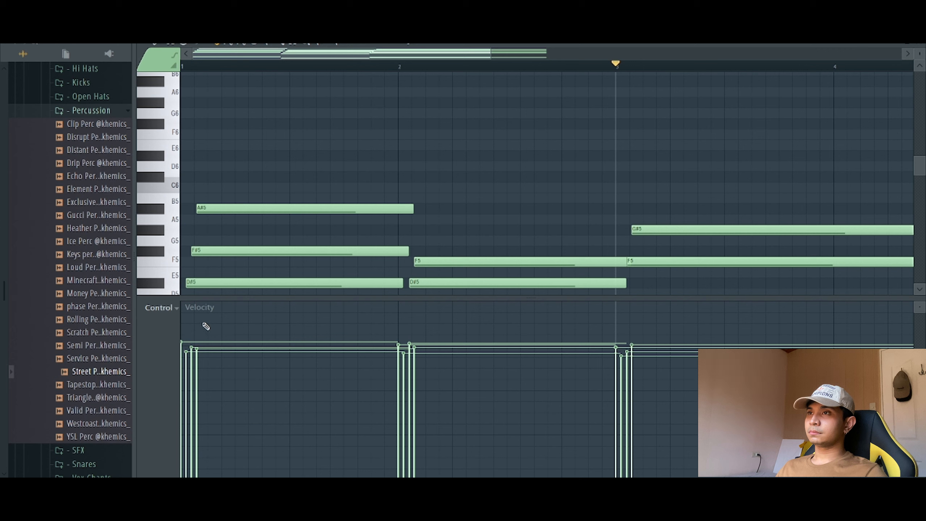
left_click(182, 351)
left_click(186, 367)
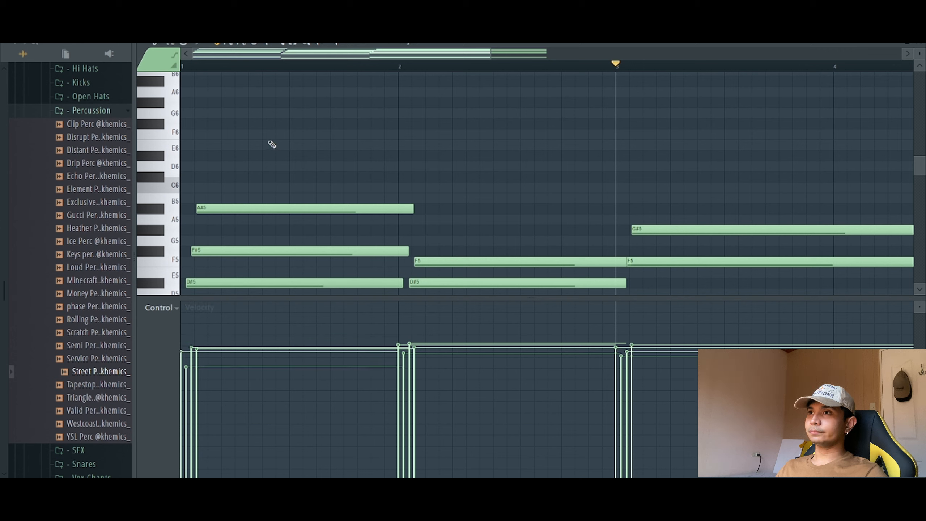
Step: Play back the progression with its varied velocities, hiding the velocity lane and showing the whole chord pattern
key("space")
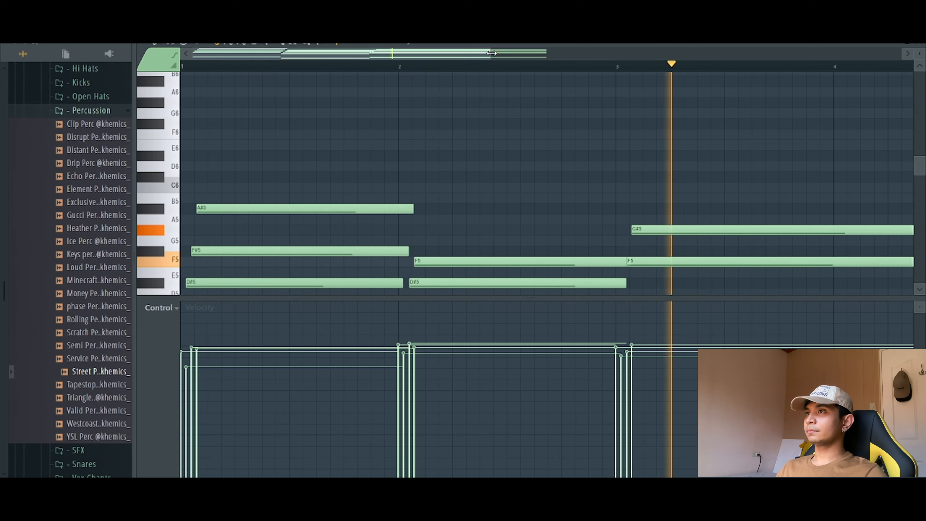
left_click_drag(492, 53, 844, 87)
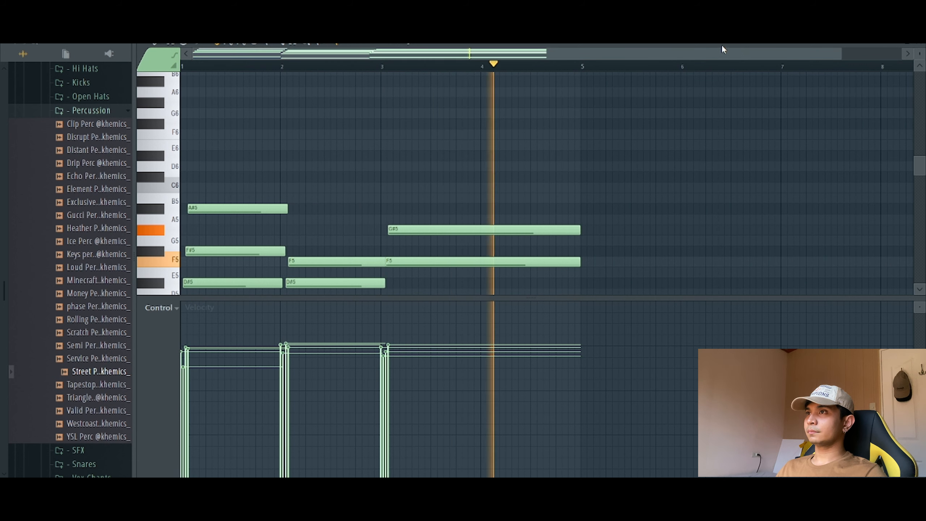
key("space")
left_click_drag(465, 297, 467, 476)
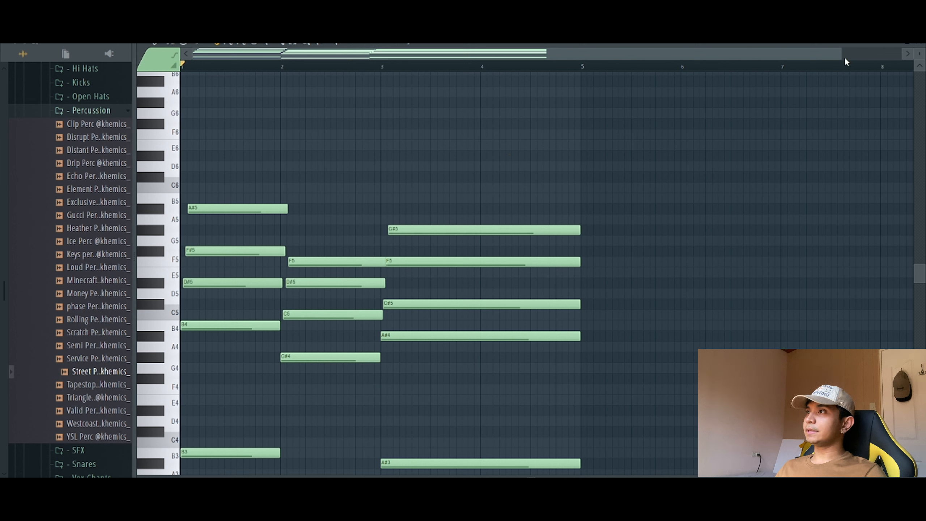
key("space")
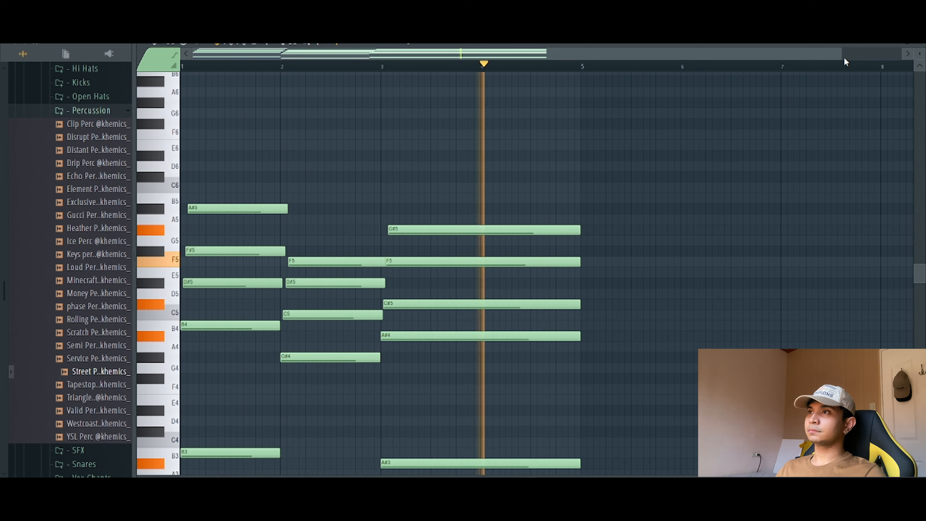
key("space")
Step: Insert a FLEX channel below FL Keys and load the Electric Piano preset from the Essential Pianos pack
key("F6")
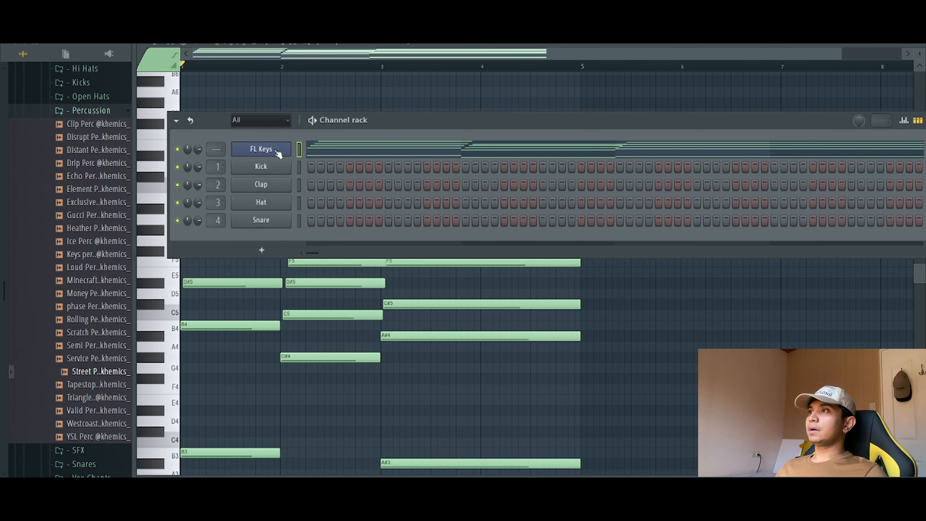
right_click(286, 167)
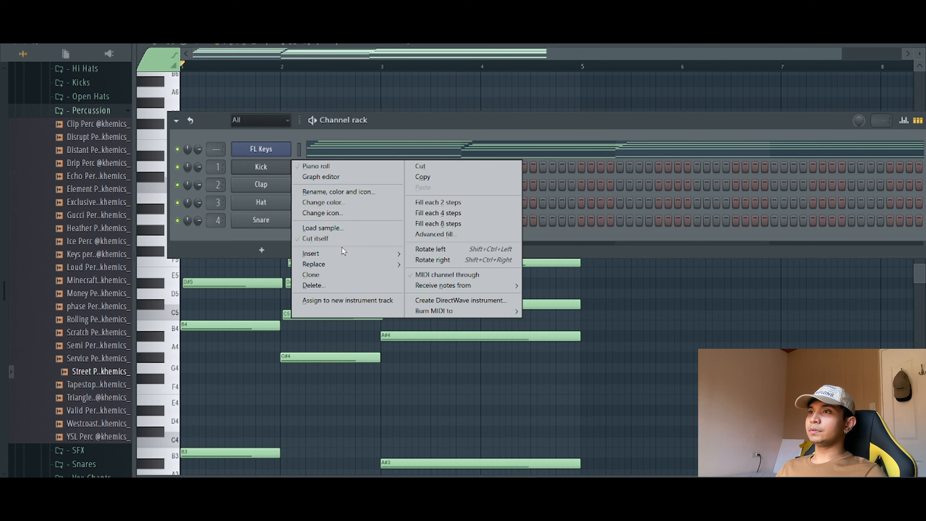
mouse_move(351, 256)
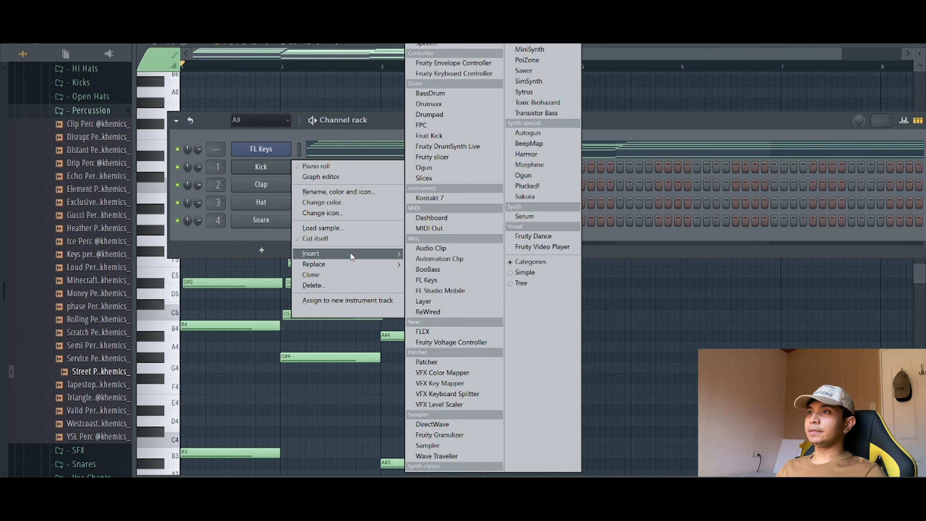
left_click(482, 330)
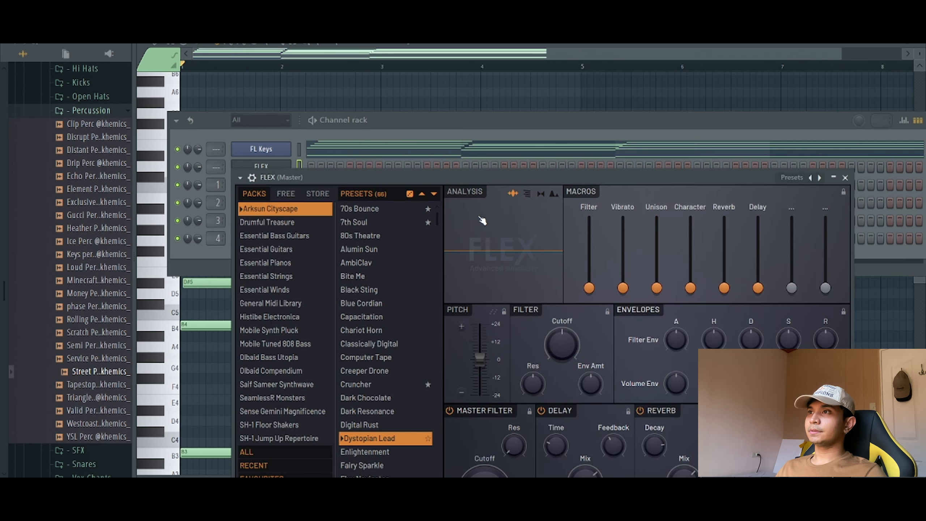
left_click_drag(528, 177, 600, 69)
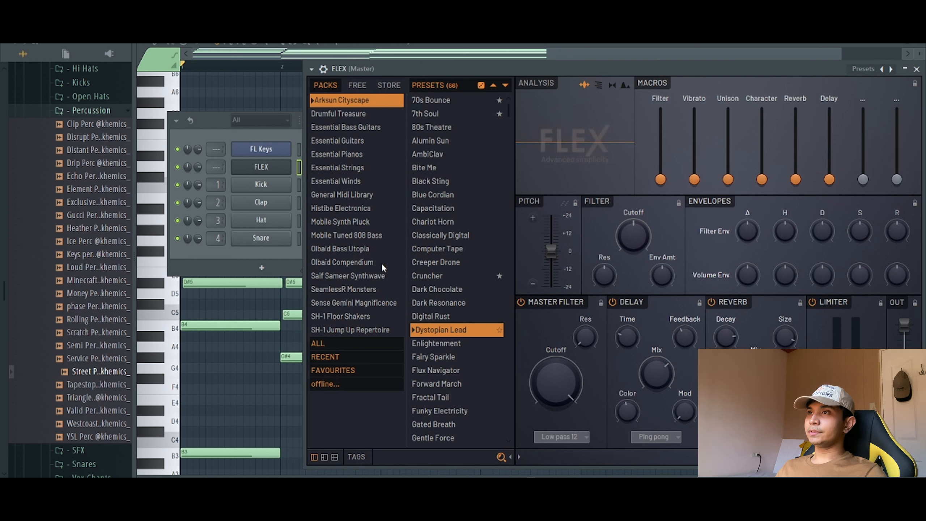
left_click(371, 153)
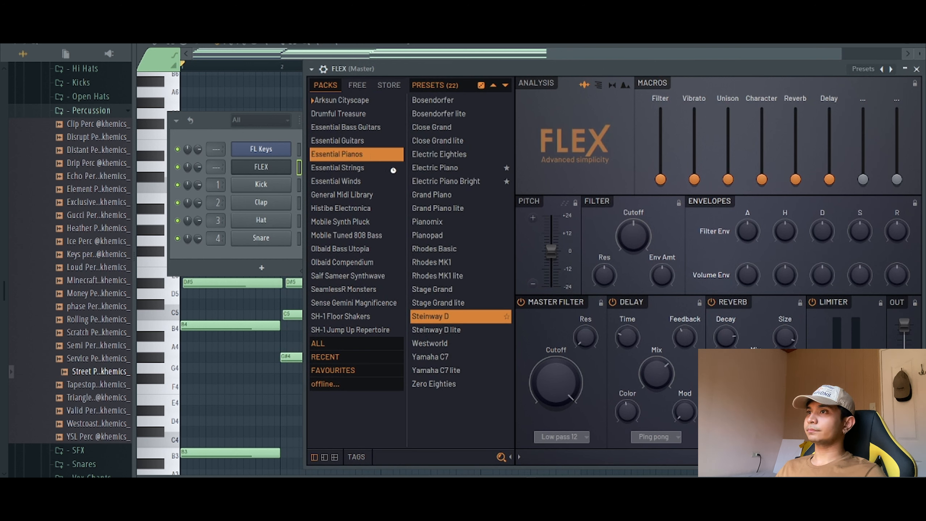
left_click(483, 171)
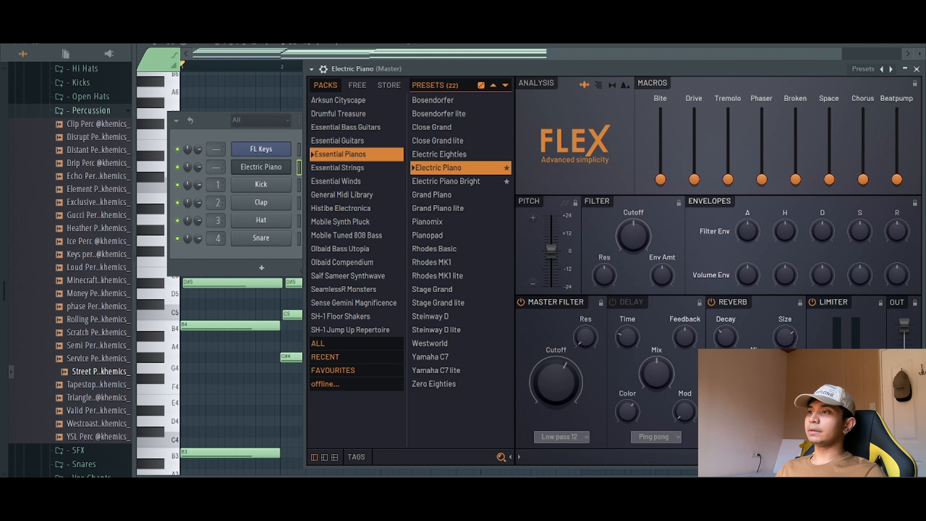
Step: Cut the chord notes from the FL Keys channel, paste them into the Electric Piano channel, and audition the sound
right_click(270, 153)
left_click(437, 152)
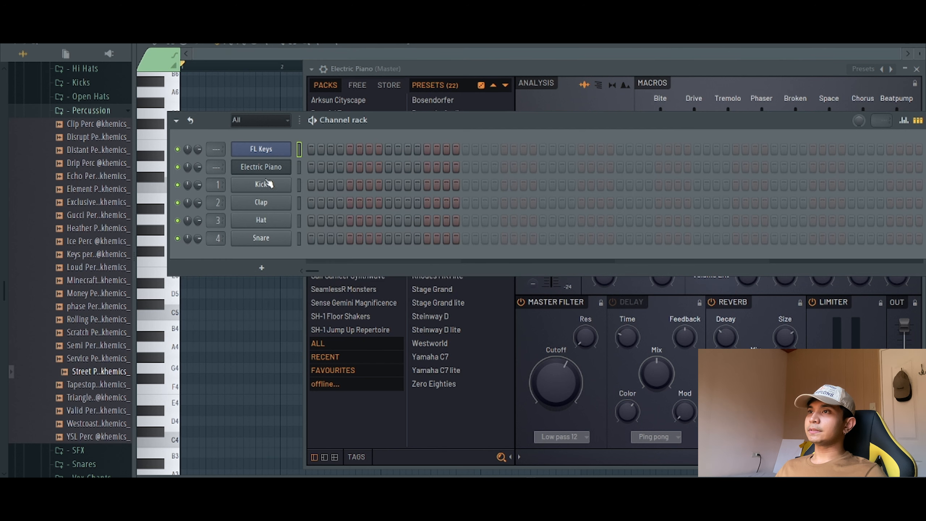
right_click(261, 177)
left_click(478, 188)
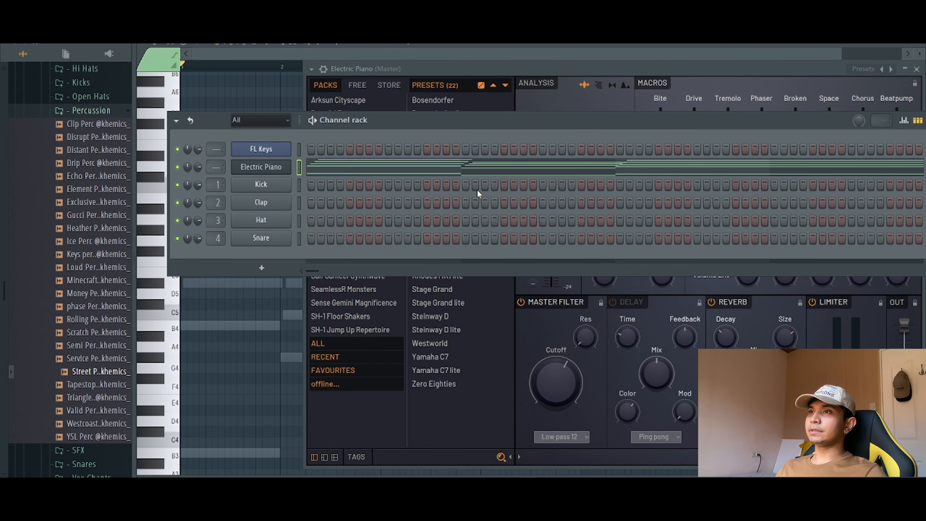
key("space")
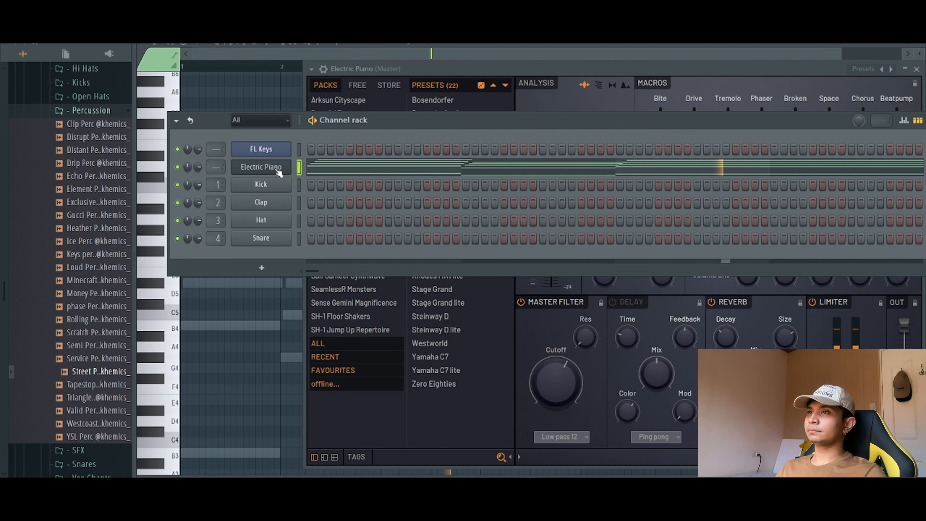
key("space")
Step: Route the Electric Piano channel to mixer track 5
right_click(277, 172)
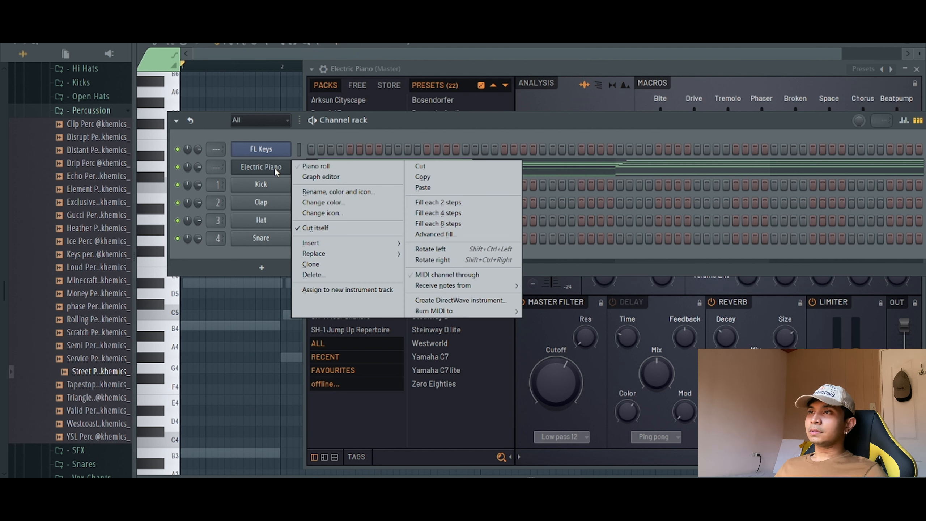
left_click(388, 135)
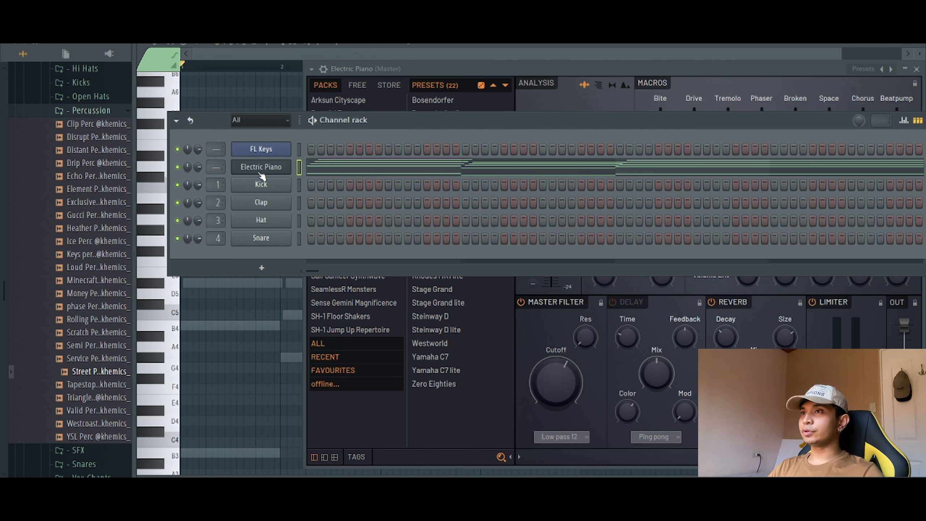
key("ctrl+l")
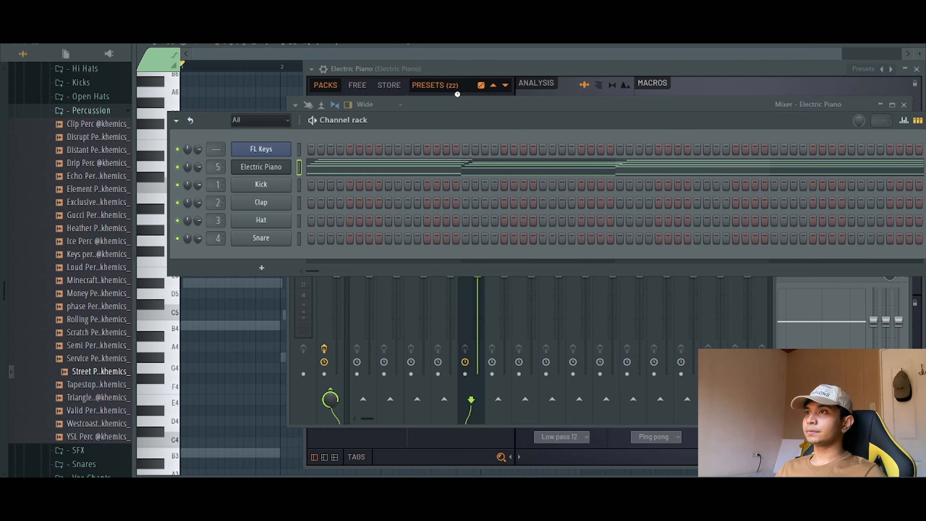
Step: Reload the Electric Piano preset in FLEX, lower its Phaser macro to minimum, and adjust the master filter cutoff
left_click(465, 103)
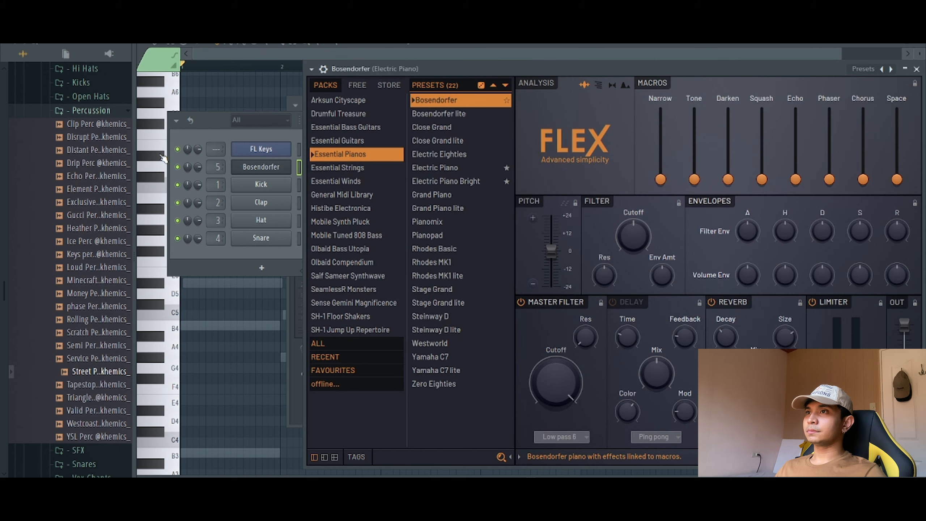
left_click(448, 168)
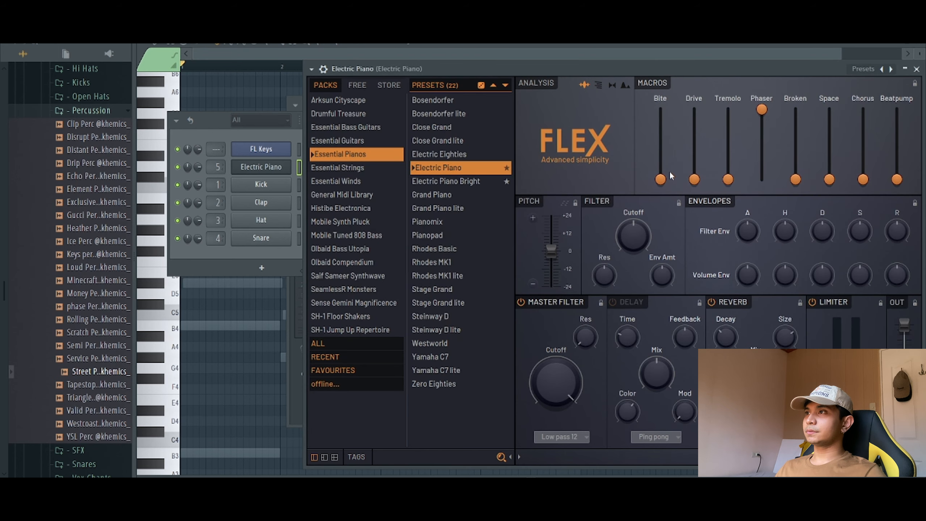
left_click_drag(762, 133, 761, 179)
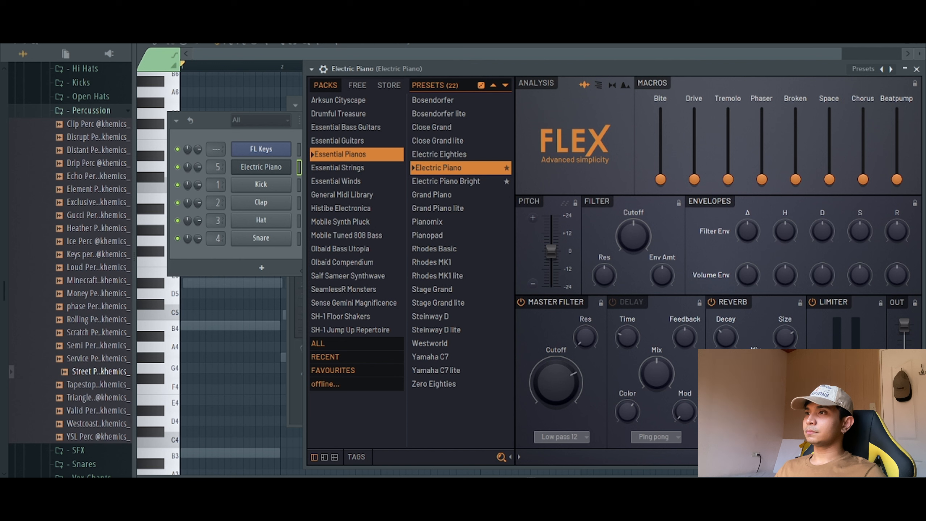
left_click_drag(550, 355, 550, 364)
Step: Lower the Electric Piano mixer track's volume and load Fruity Parametric EQ 2 in its first effect slot
key("F9")
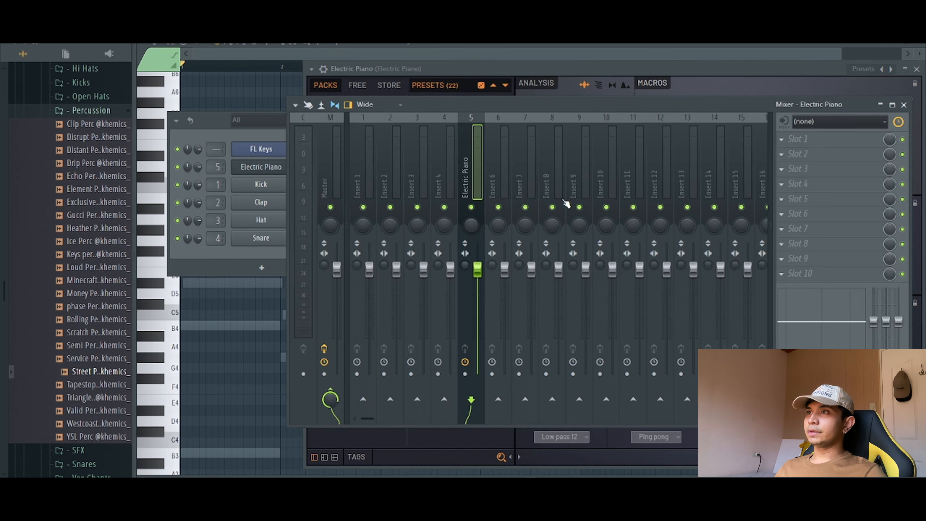
left_click_drag(478, 272, 478, 279)
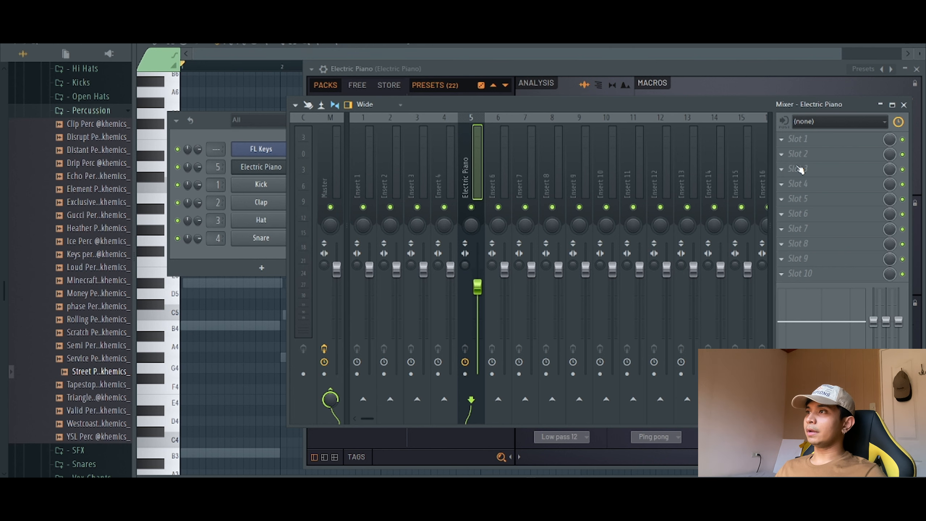
left_click(801, 153)
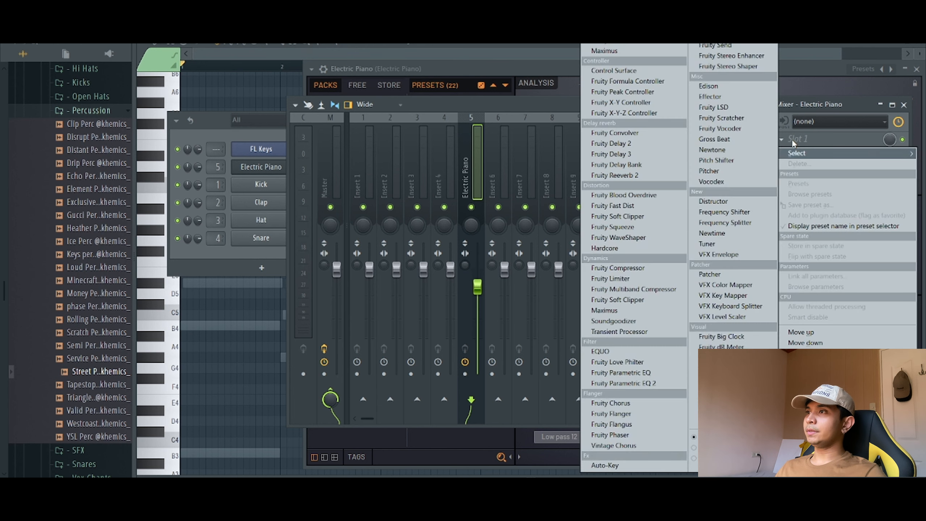
left_click(652, 386)
Step: During playback, dip EQ band 3 in the low mids and pull band 7 down at about 1475 Hz to cut the highs
key("space")
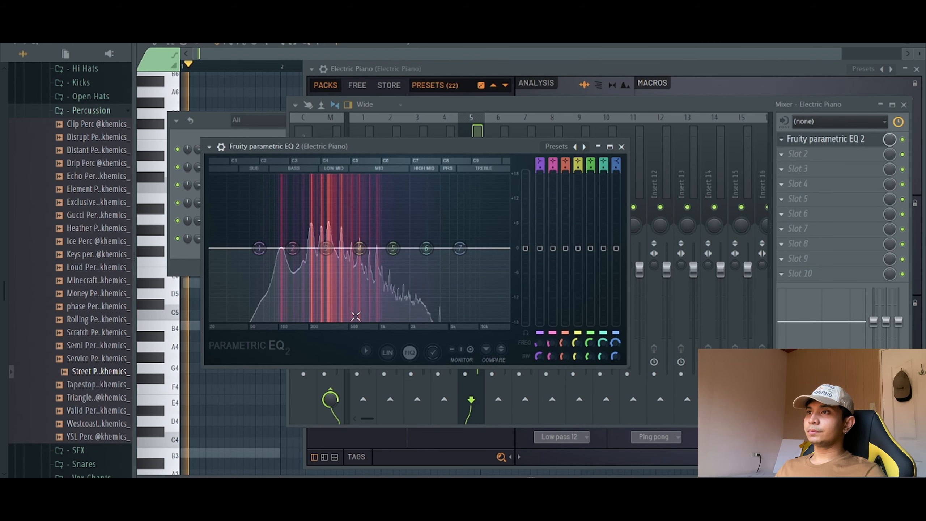
key("space")
left_click_drag(327, 249, 332, 269)
key("space")
key("space")
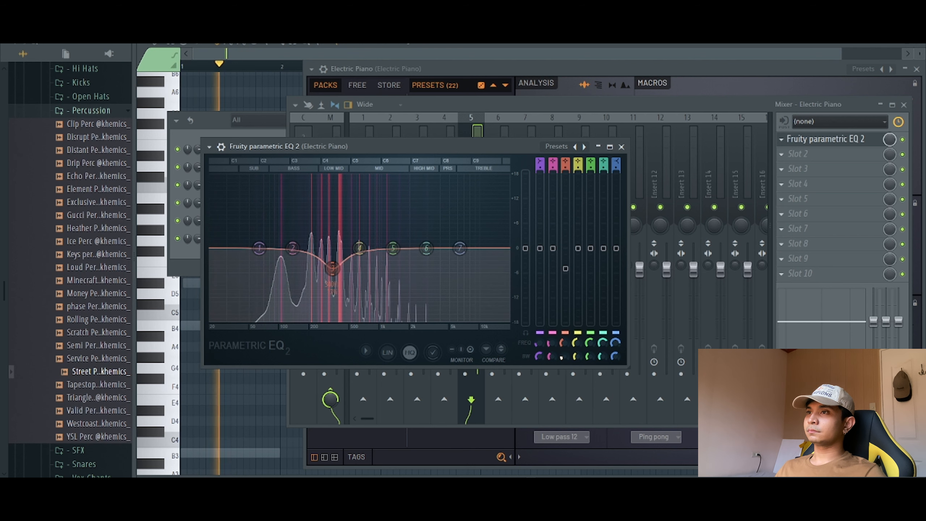
left_click_drag(331, 278, 339, 278)
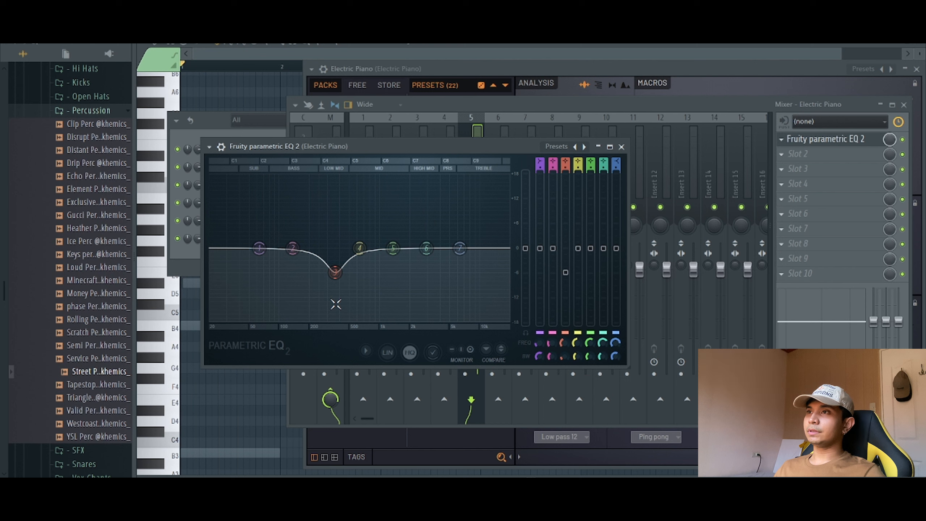
key("space")
left_click_drag(338, 273, 336, 276)
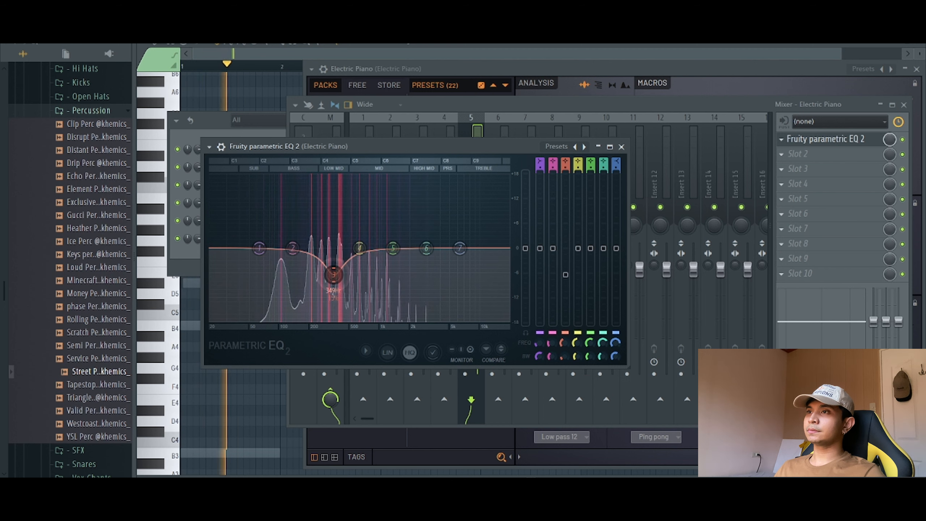
left_click_drag(460, 249, 398, 307)
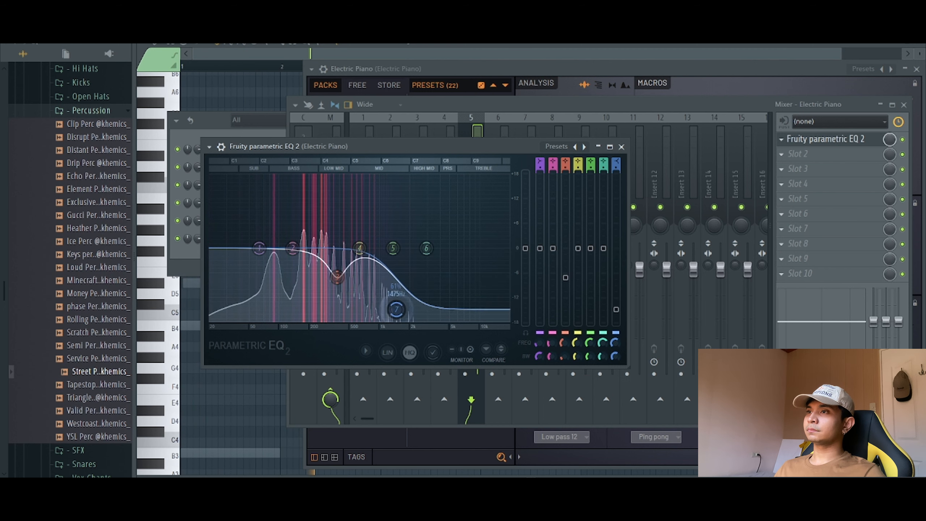
Step: Load Fruity Reeverb 2 in the Electric Piano track's second effect slot and play back the chords briefly
left_click(809, 154)
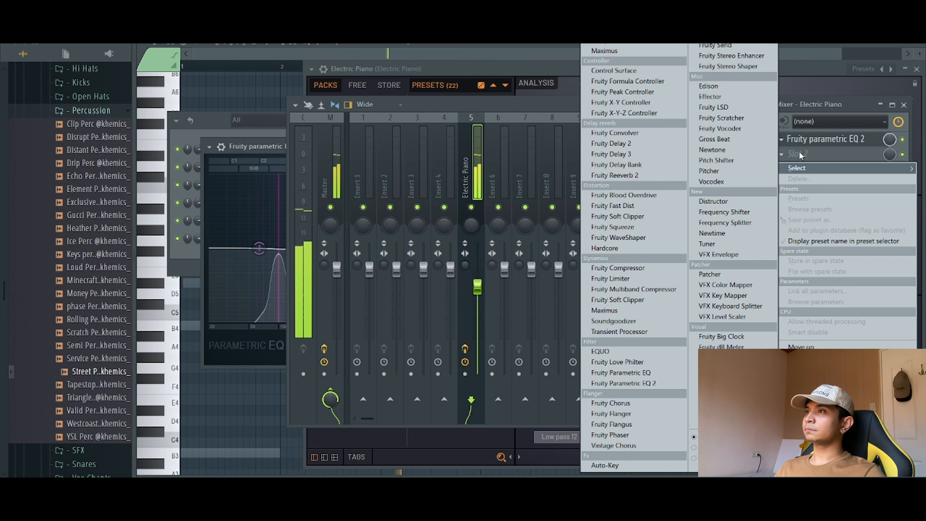
left_click(633, 177)
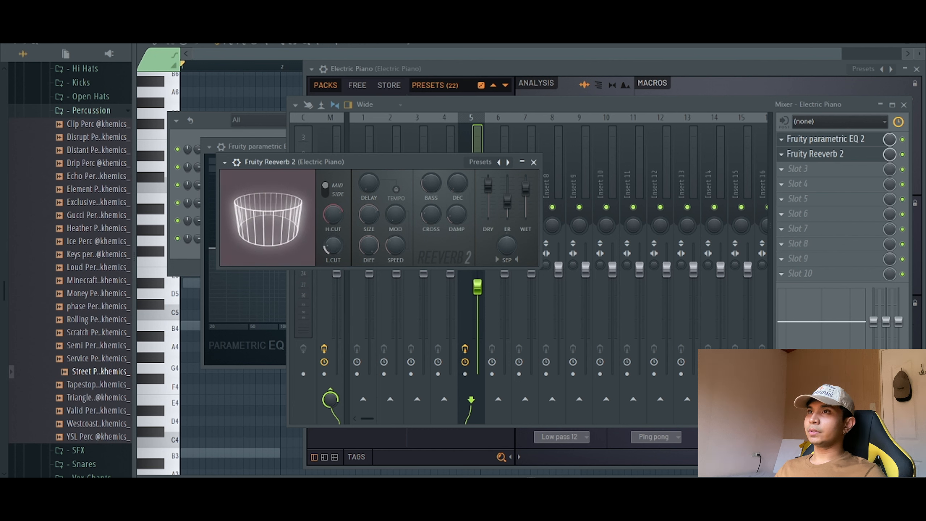
left_click(733, 103)
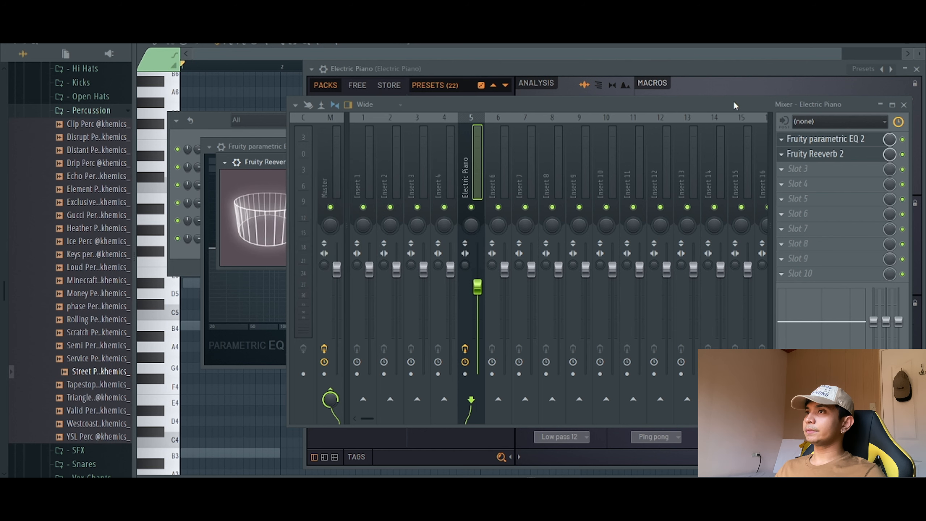
key("space")
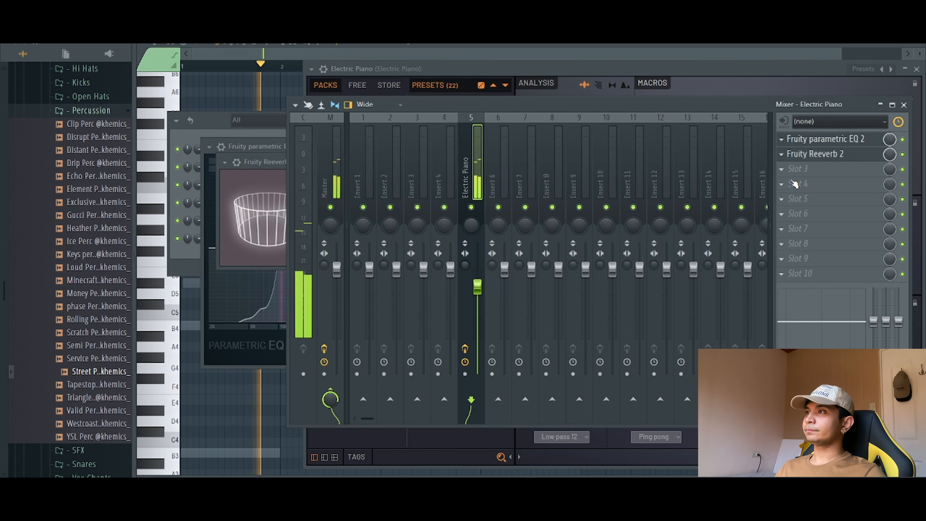
key("space")
Step: Load Patcher in the Electric Piano track's third effect slot and apply its Humanizer preset
left_click(782, 169)
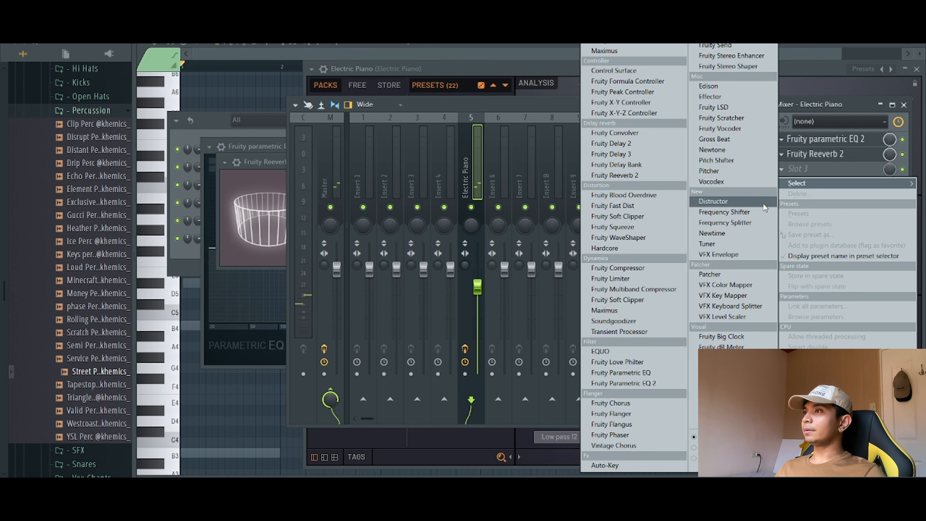
left_click(728, 276)
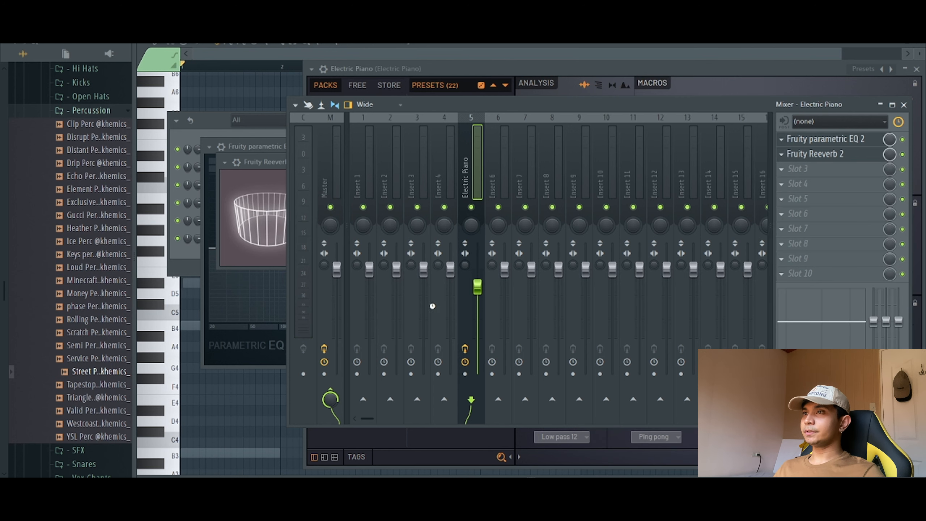
left_click_drag(292, 335, 538, 337)
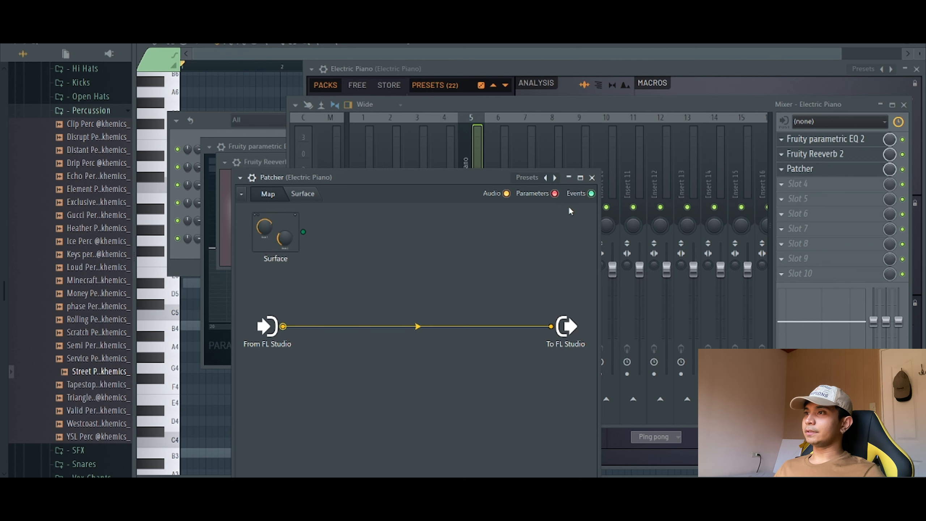
right_click(559, 184)
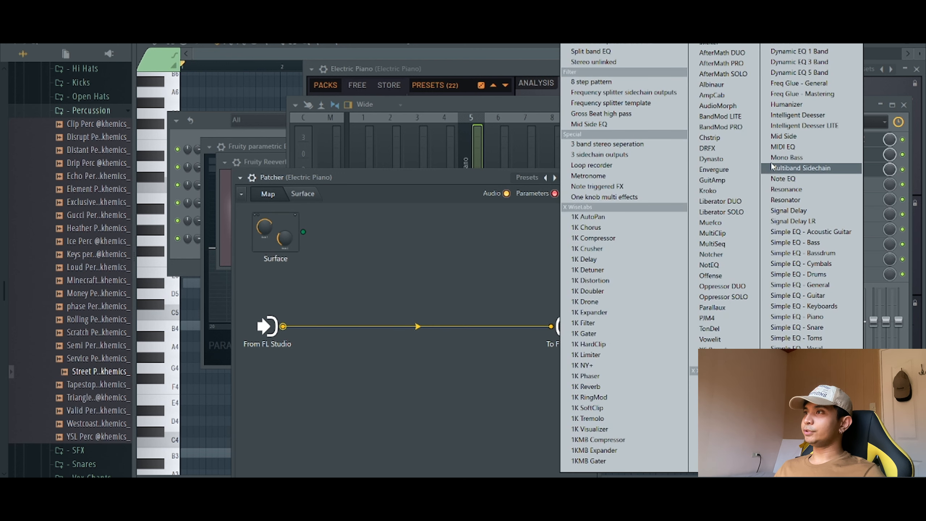
left_click(790, 104)
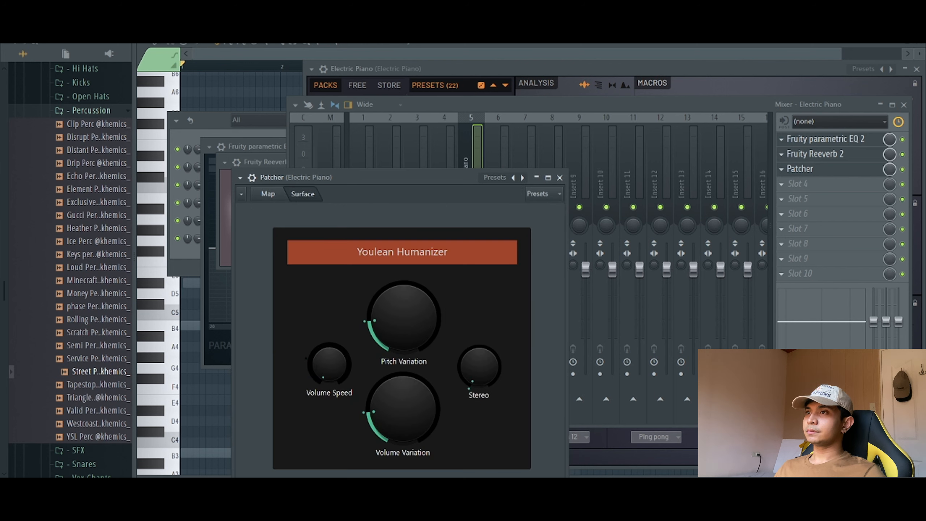
Step: Turn the Humanizer's Volume Variation down to minimum, raise Pitch Variation slightly, and audition the chords
left_click_drag(406, 396, 406, 432)
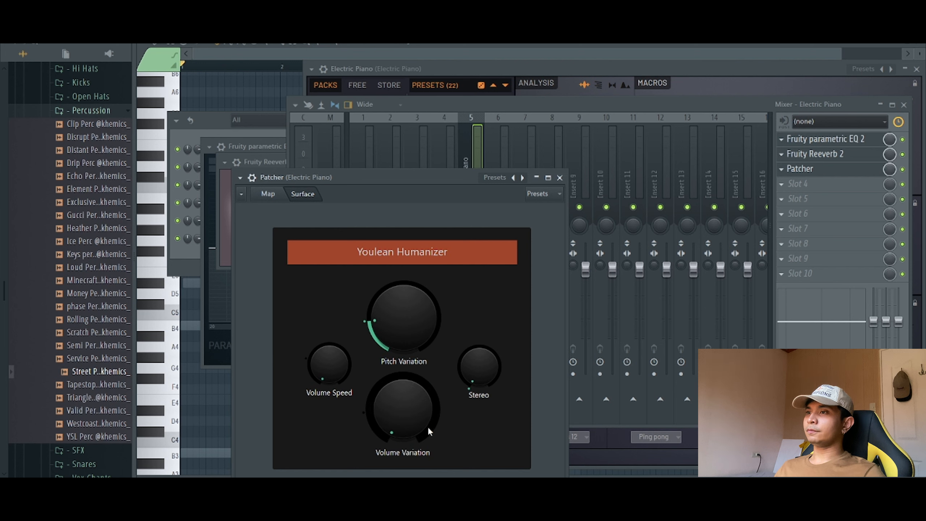
left_click_drag(404, 317, 403, 312)
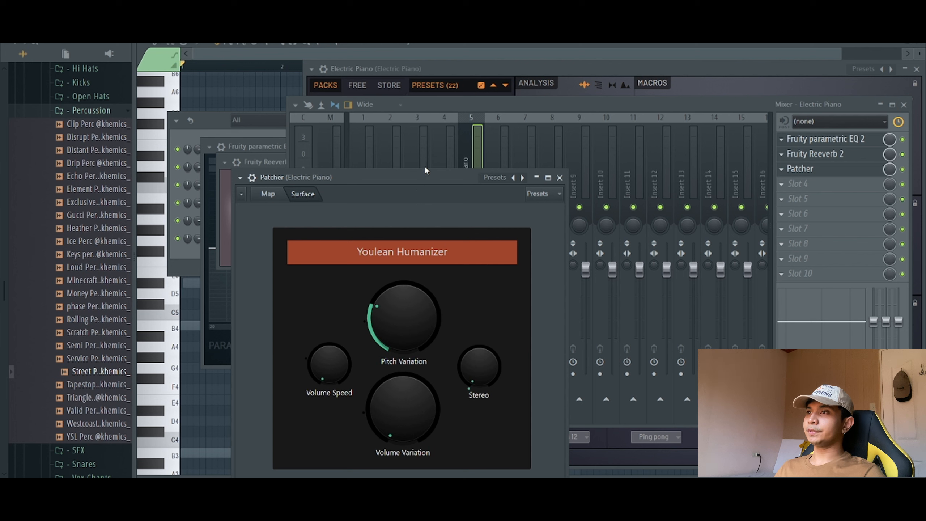
key("space")
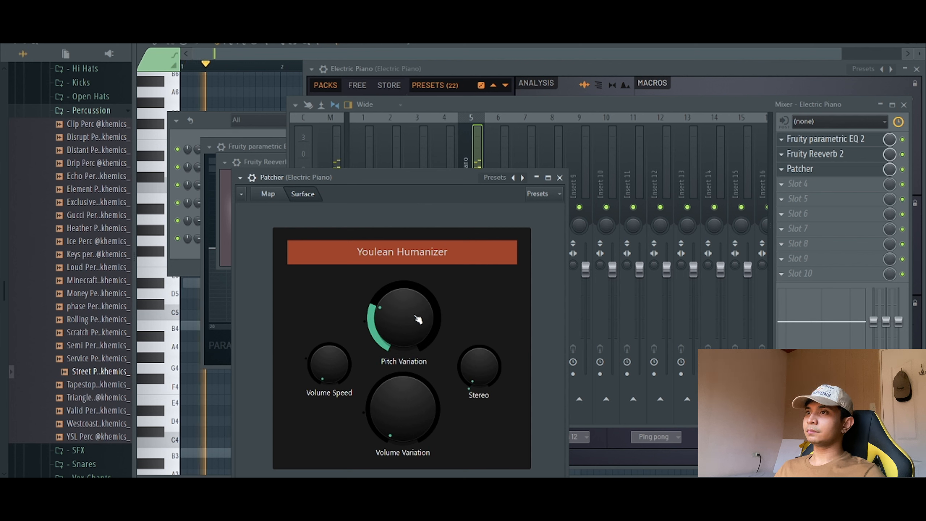
key("space")
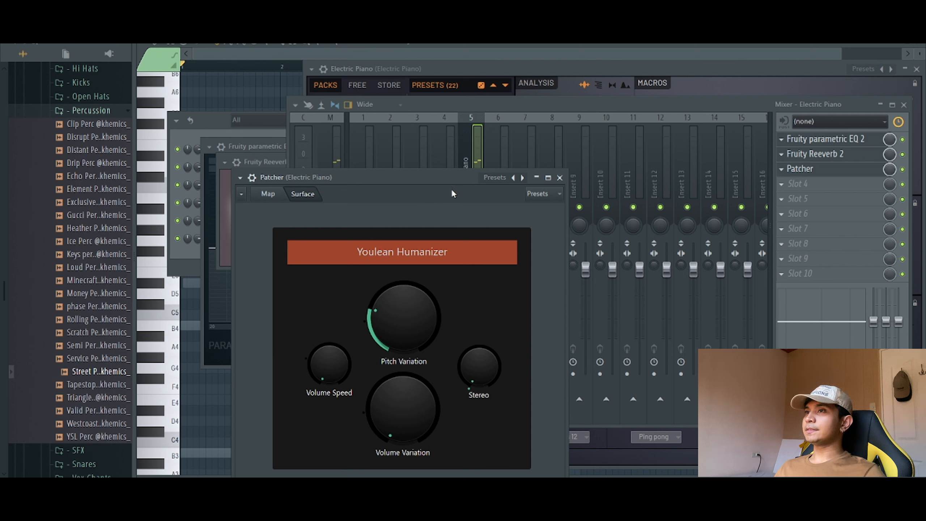
left_click_drag(439, 179, 541, 104)
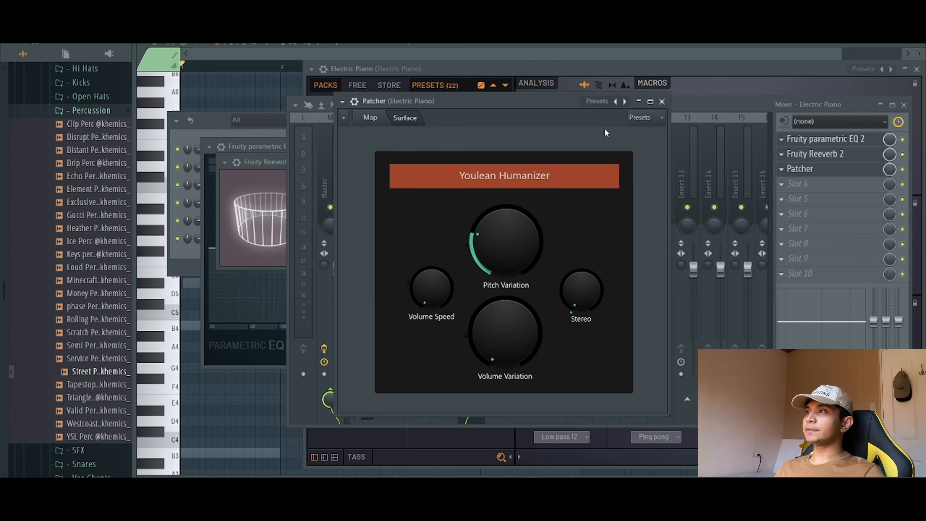
key("space")
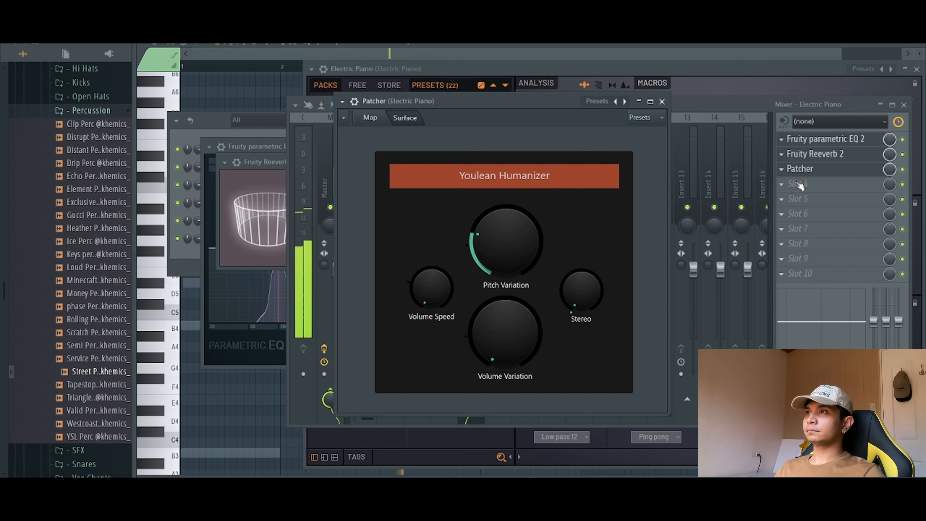
Step: Stop playback and insert a new FLEX instrument channel above the Kick
left_click(216, 123)
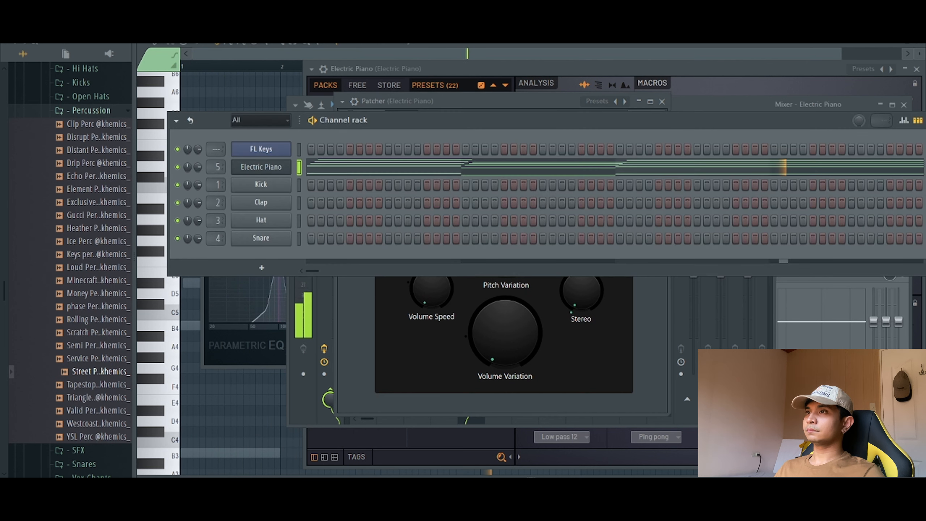
key("space")
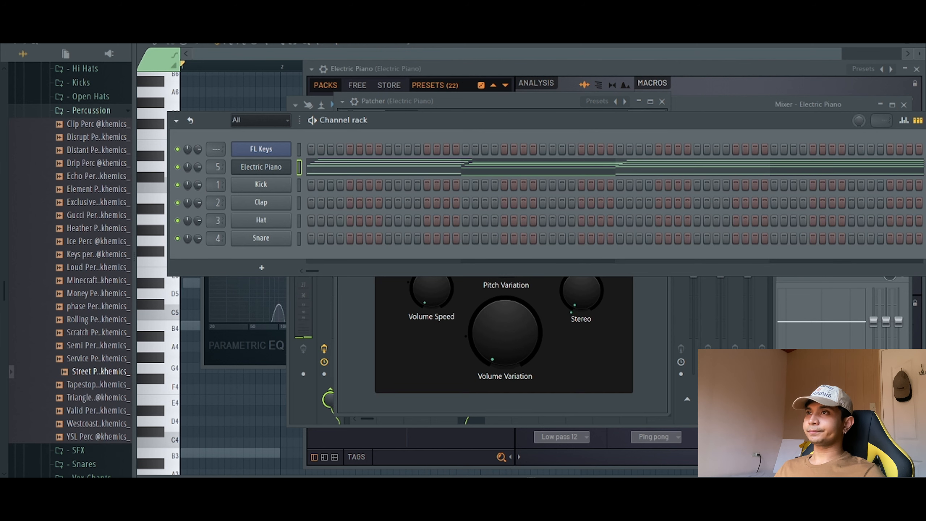
left_click(252, 57)
key("F6")
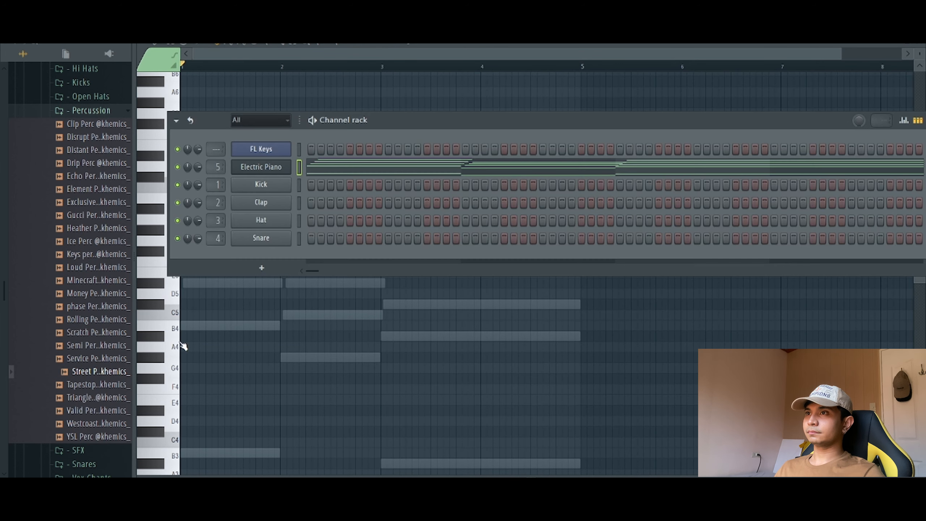
right_click(280, 188)
mouse_move(331, 270)
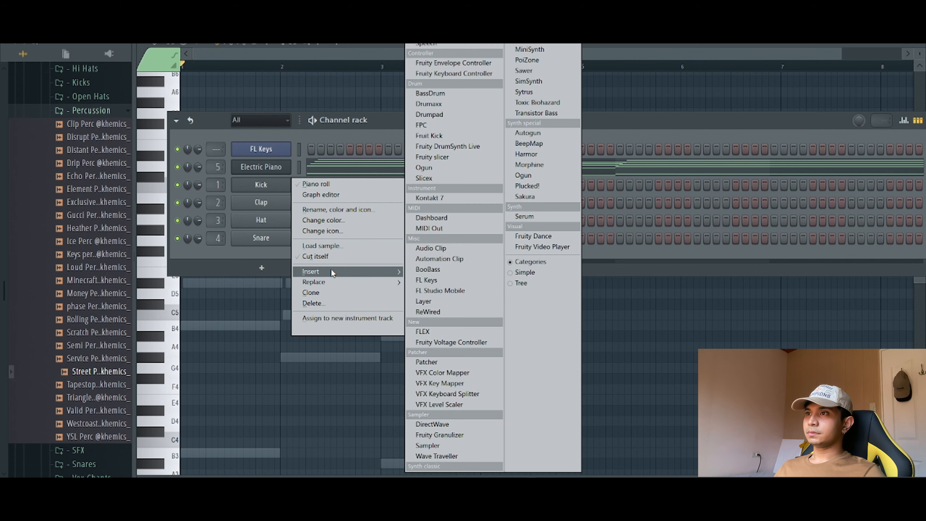
left_click(481, 332)
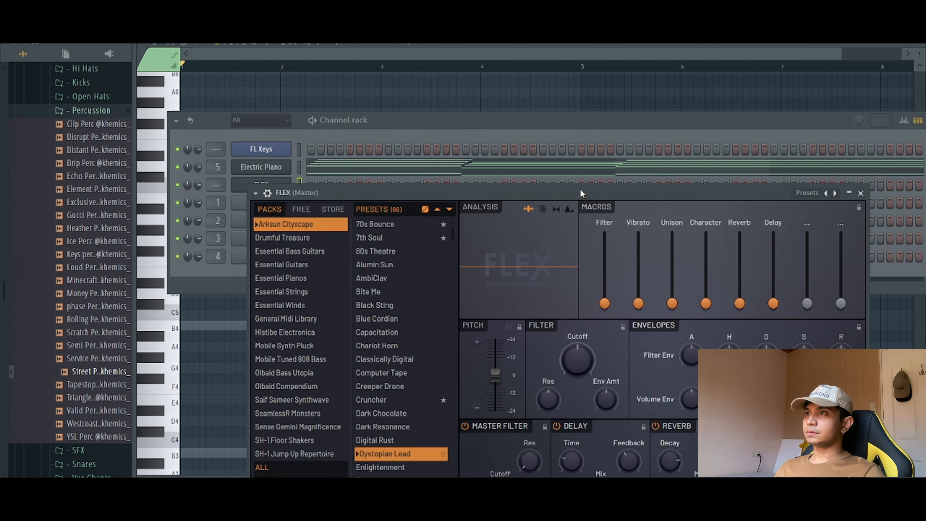
Step: Load the 808 Synth Blasted preset from FLEX's Mobile Tuned 808 Bass pack and raise its Saturate macro to about two thirds
left_click_drag(580, 188, 612, 48)
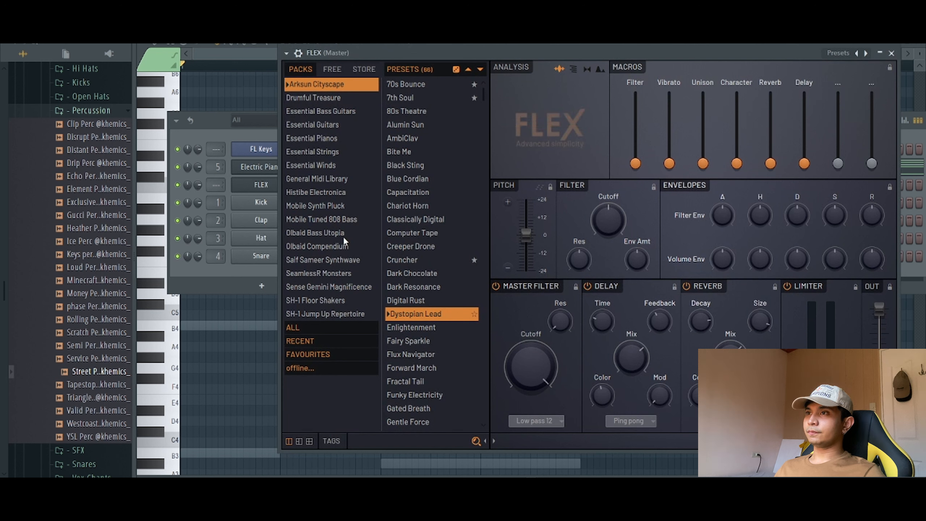
left_click(346, 214)
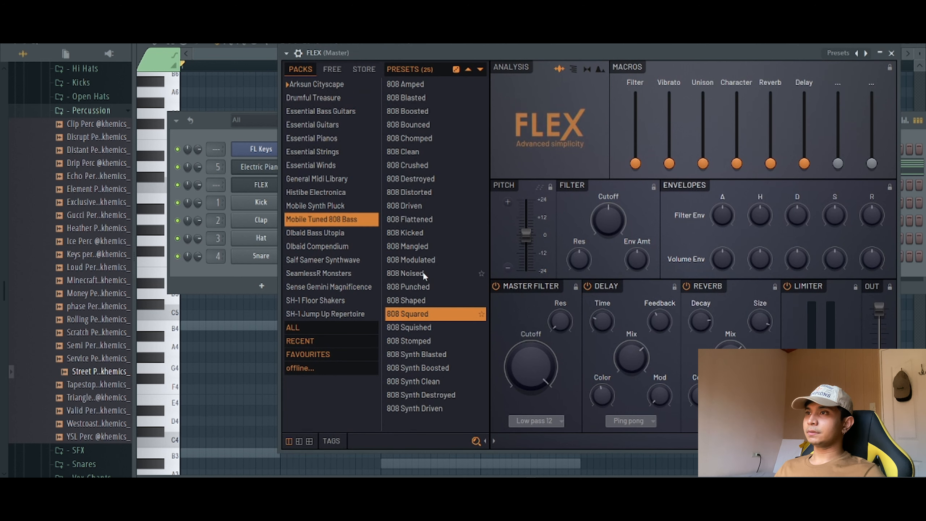
left_click(431, 359)
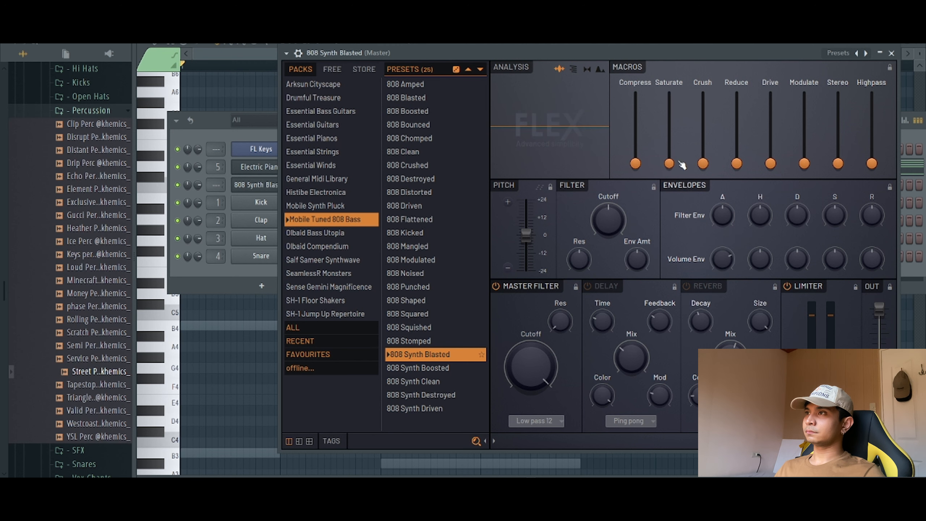
left_click_drag(669, 164, 669, 114)
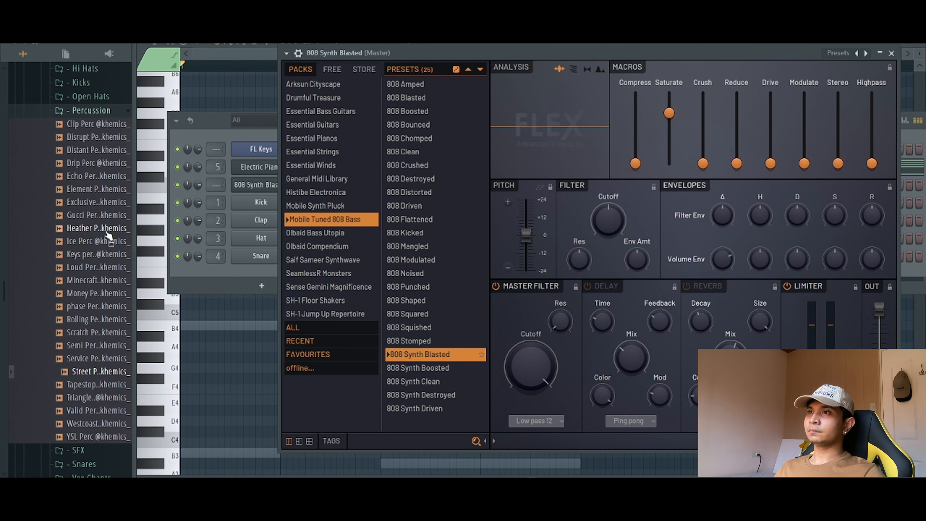
Step: In the 808 Synth Blasted piano roll, place one-bar B4 and G#4 notes in bars 1 and 2 and a two-bar A#4 from bar 3
left_click(239, 141)
right_click(294, 194)
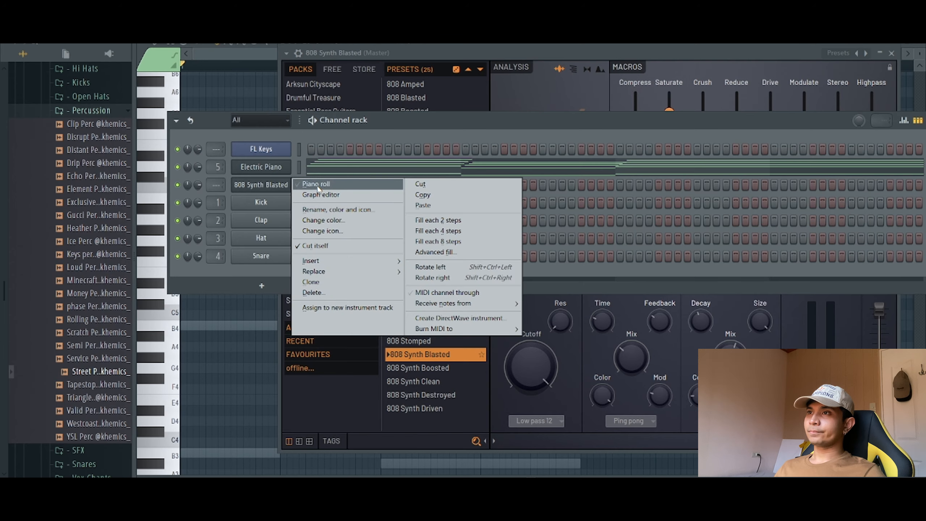
left_click(302, 185)
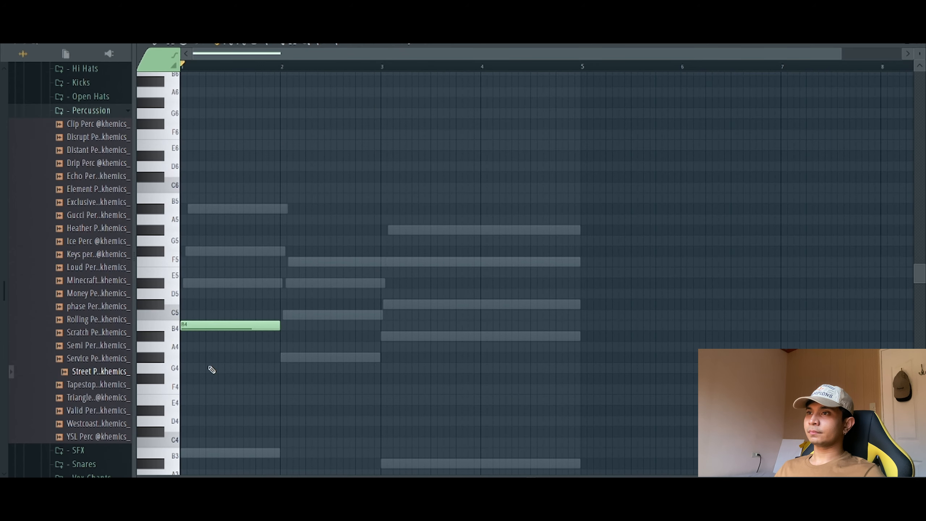
left_click_drag(282, 350, 283, 361)
left_click(387, 335)
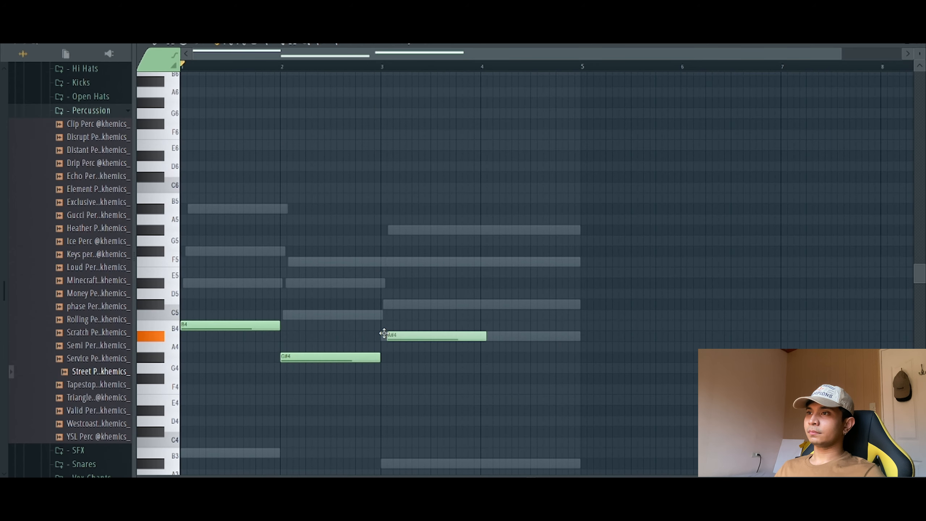
key("space")
left_click_drag(417, 335, 412, 335)
left_click_drag(482, 335, 582, 339)
Step: Stop playback, route the 808 Synth Blasted channel to mixer track 6, and lower that track's volume
key("F6")
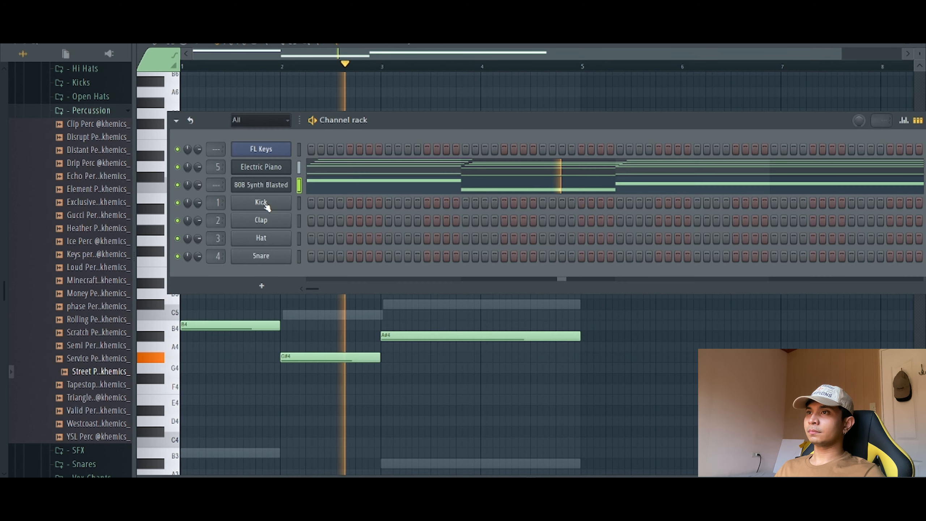
key("space")
key("ctrl+l")
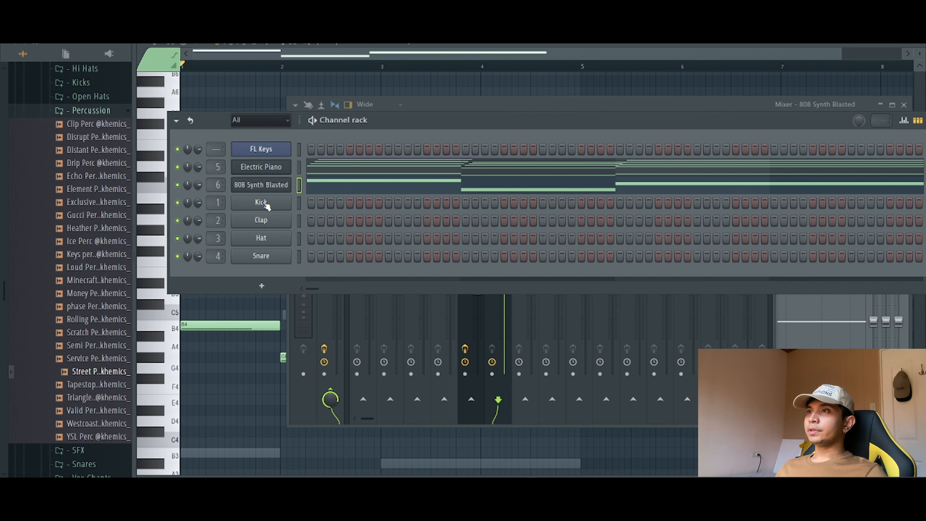
left_click(489, 102)
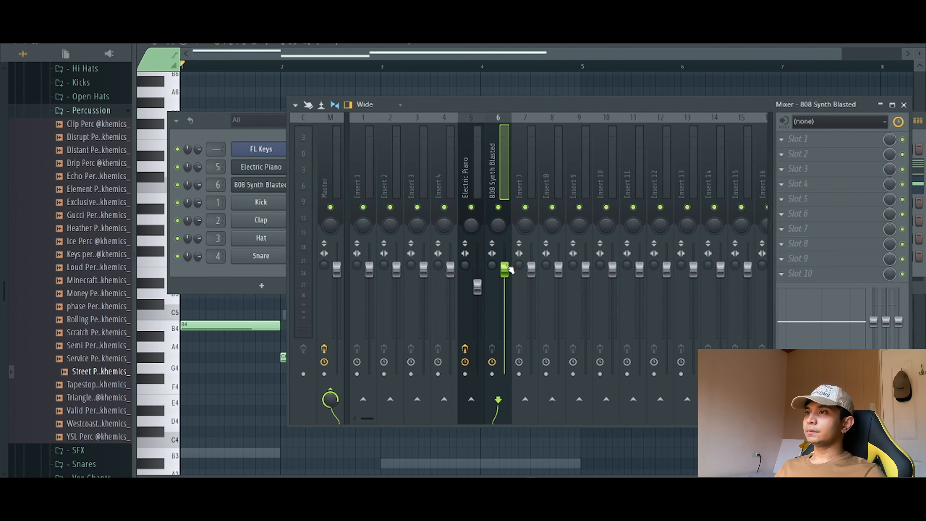
left_click_drag(509, 267, 510, 295)
Step: Add Fruity Parametric EQ 2 to the 808 track, cutting the highs from about 500 Hz with band 7 and dipping band 2
left_click(786, 137)
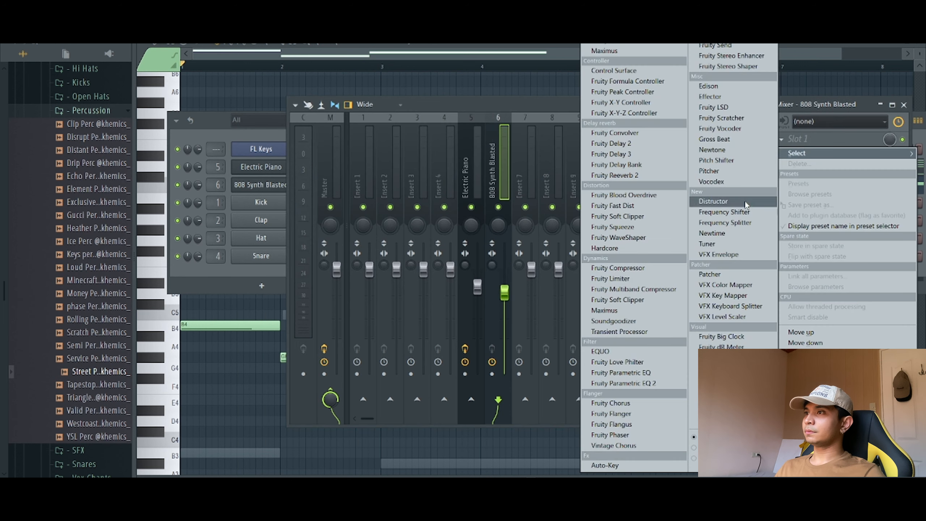
left_click(658, 384)
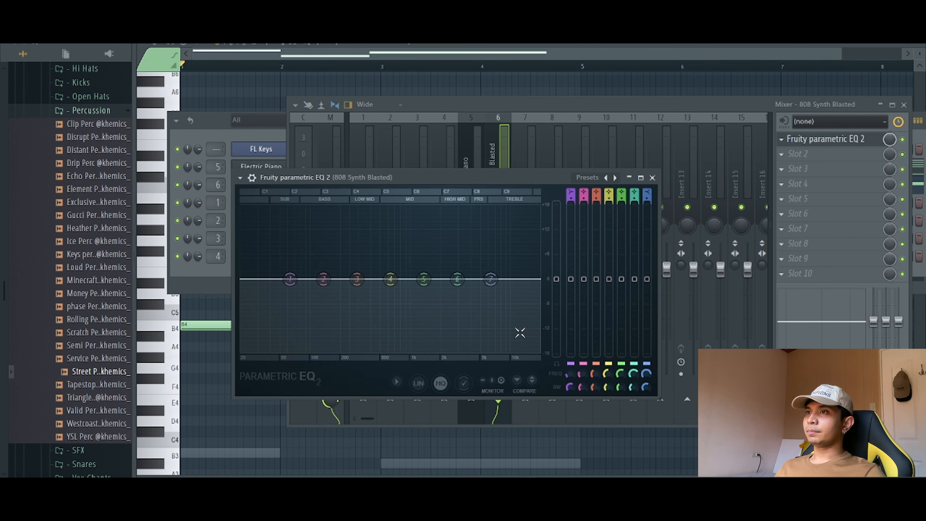
left_click_drag(491, 279, 383, 351)
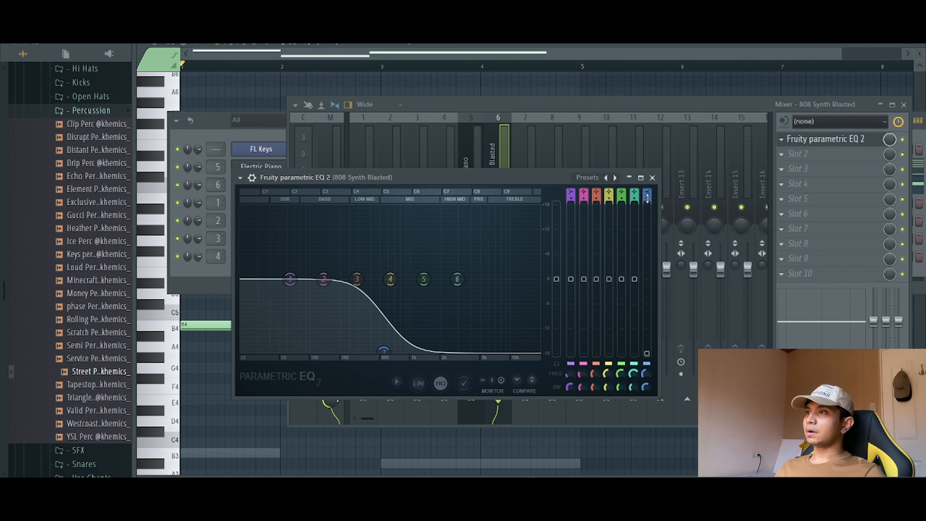
key("space")
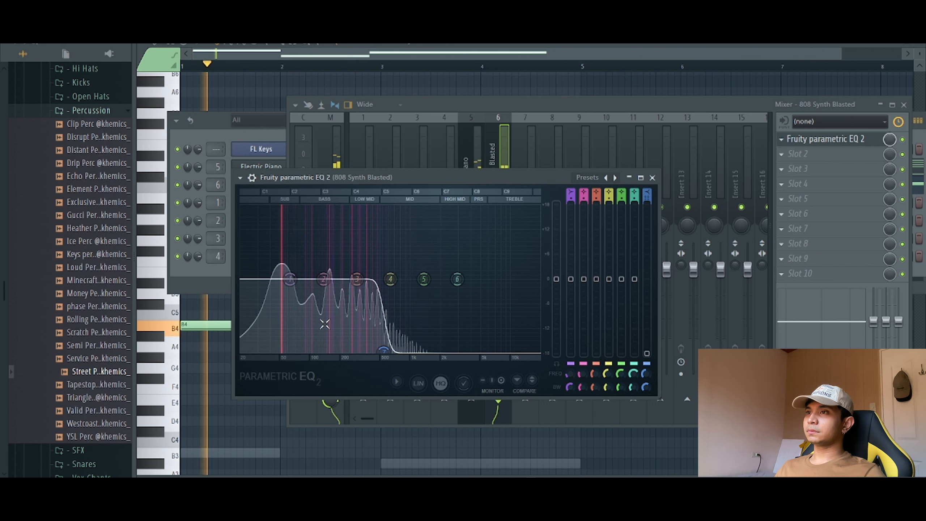
left_click_drag(323, 279, 325, 293)
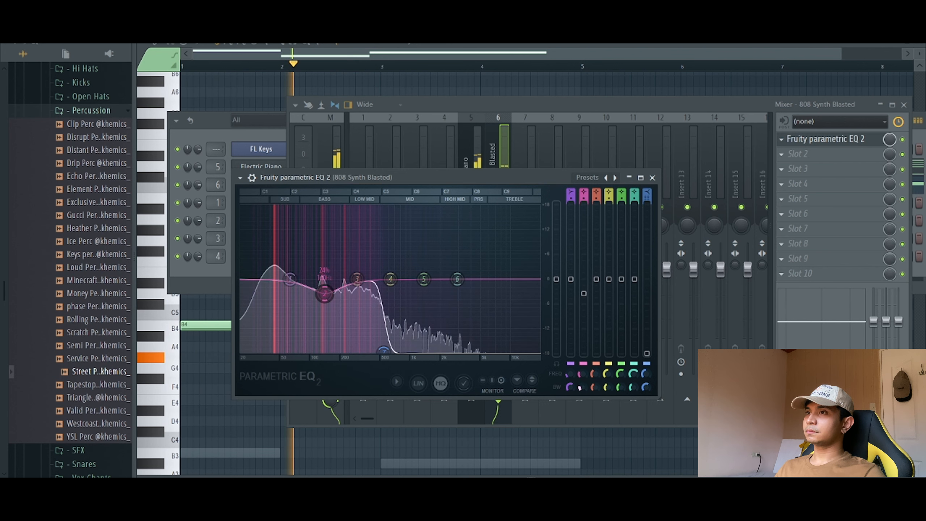
Step: Bring the channel rack in front of the equalizer and mixer, and stop playback
left_click(227, 135)
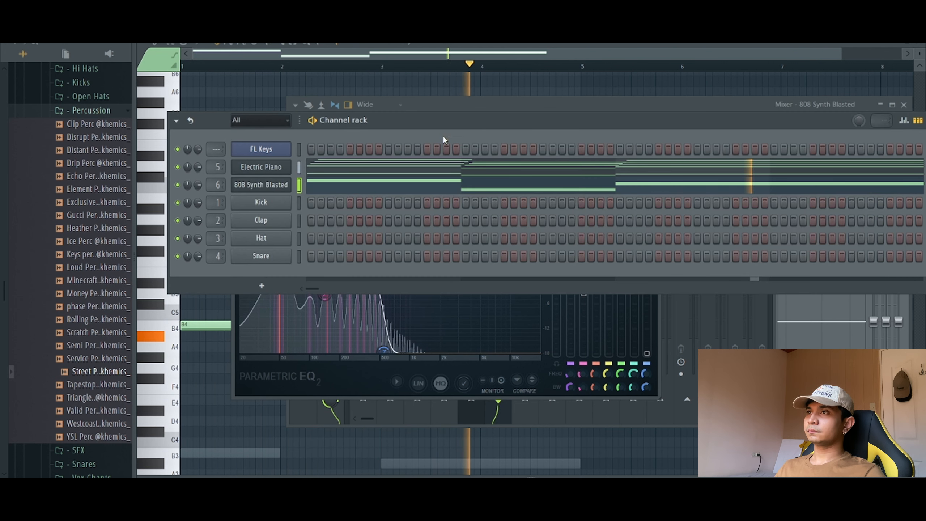
left_click_drag(452, 122, 441, 145)
key("space")
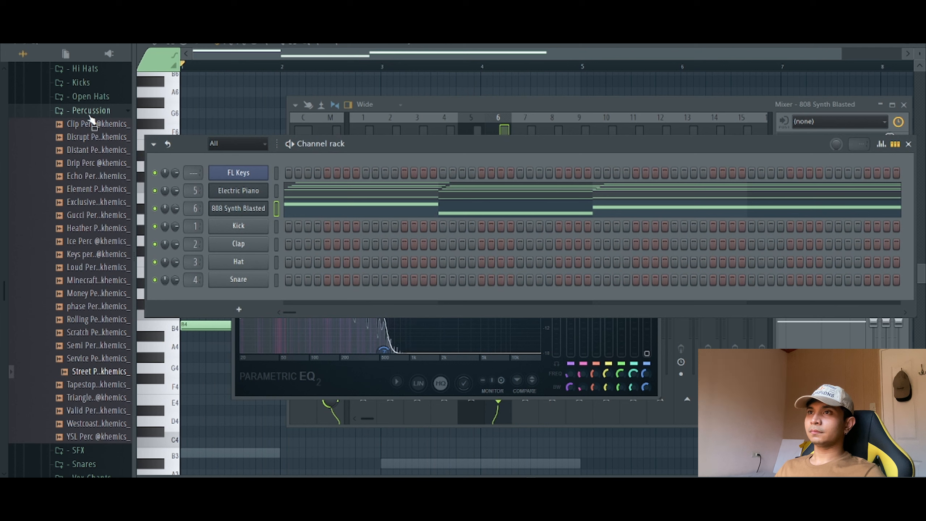
Step: Audition samples in the drum kit's Kicks folder and load the Karma Kick into the Kick channel
left_click(90, 116)
scroll(127, 310, "up", 4)
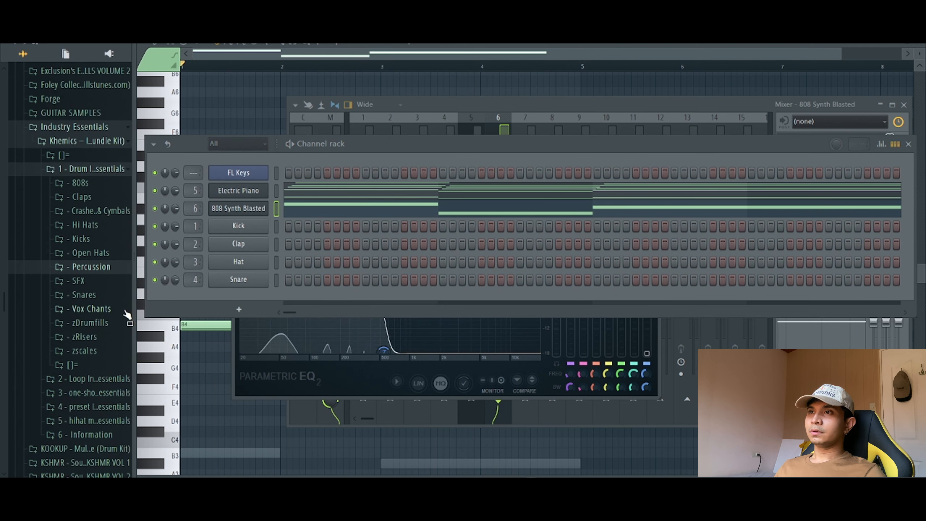
left_click(104, 237)
left_click(109, 265)
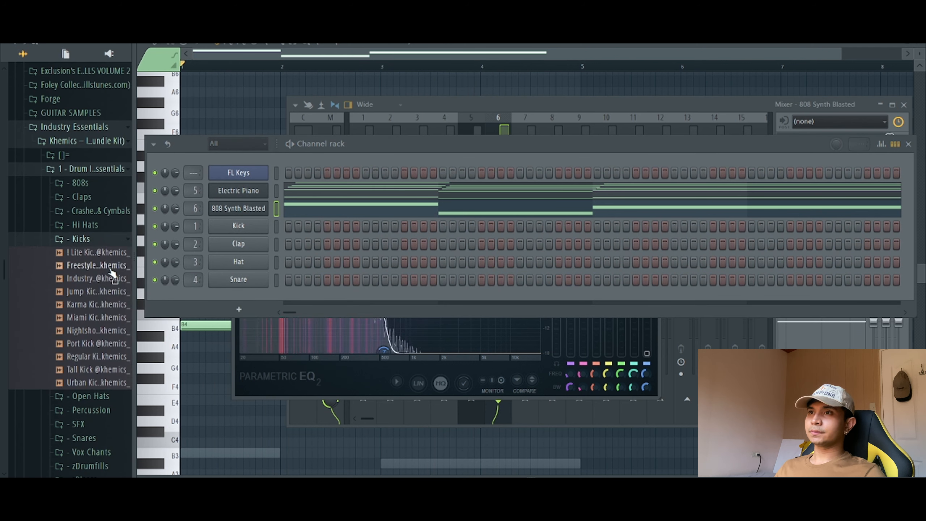
left_click(116, 291)
left_click(114, 305)
left_click(104, 293)
left_click(104, 307)
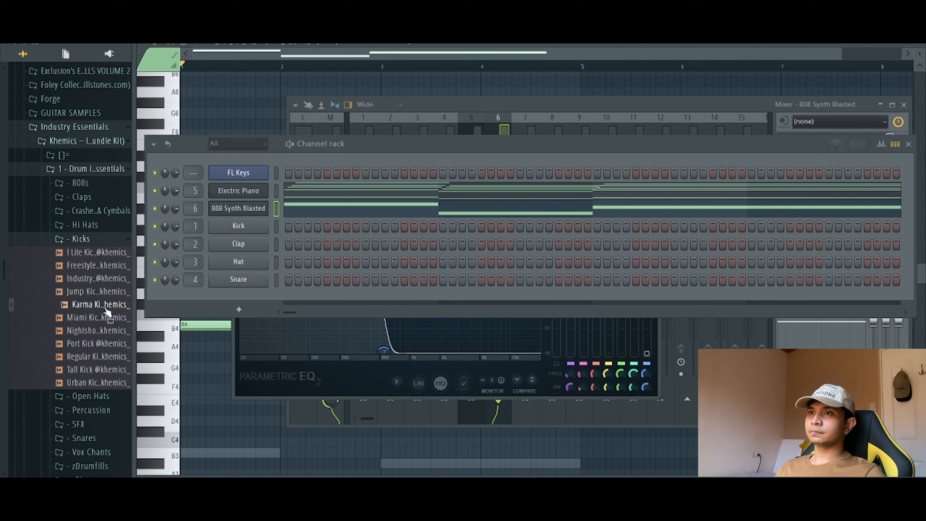
left_click_drag(106, 312, 241, 226)
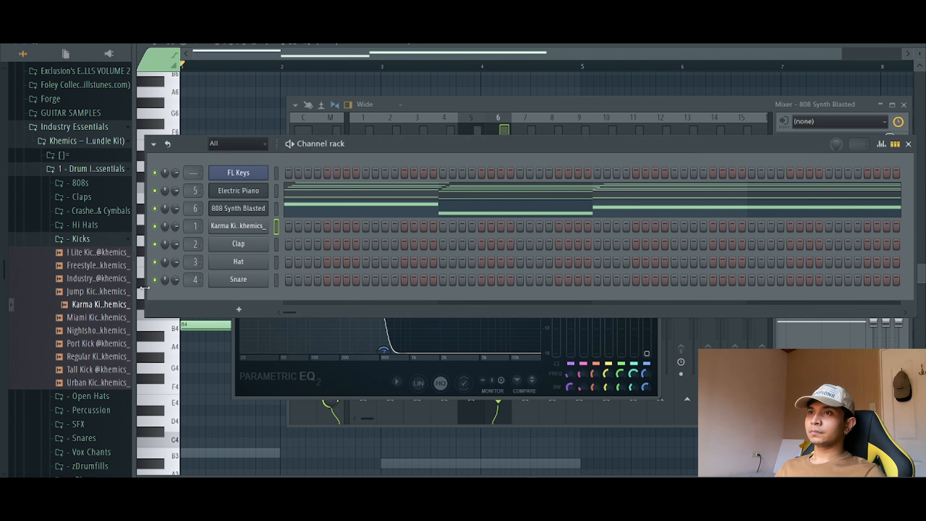
Step: Audition samples in the Hi Hats folder and load District HH into the Clap channel
left_click(106, 240)
left_click(106, 225)
left_click_drag(108, 252, 114, 260)
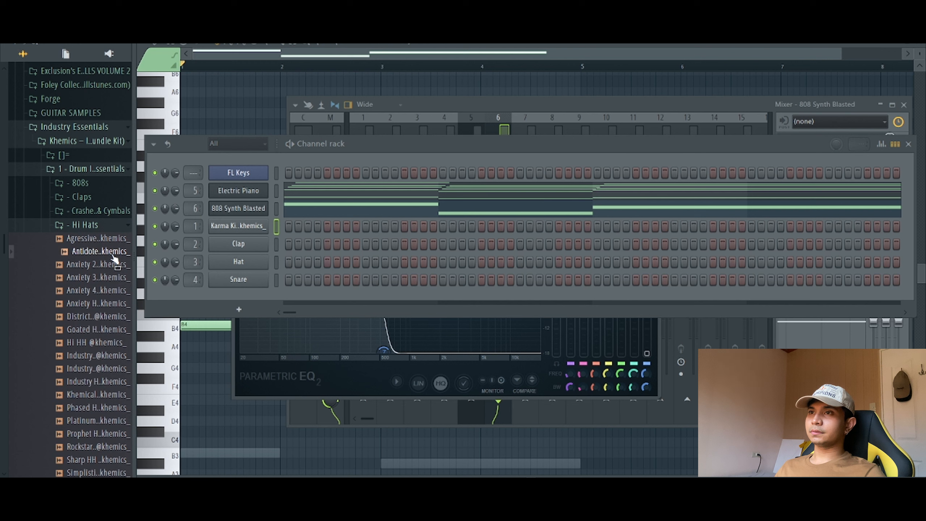
left_click(111, 241)
left_click(111, 278)
left_click(111, 291)
left_click(111, 305)
left_click(111, 318)
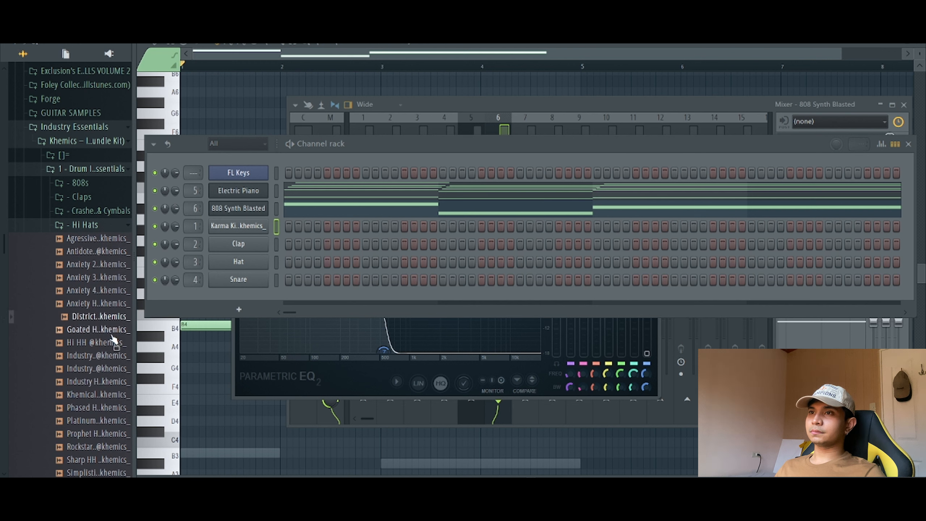
left_click(104, 355)
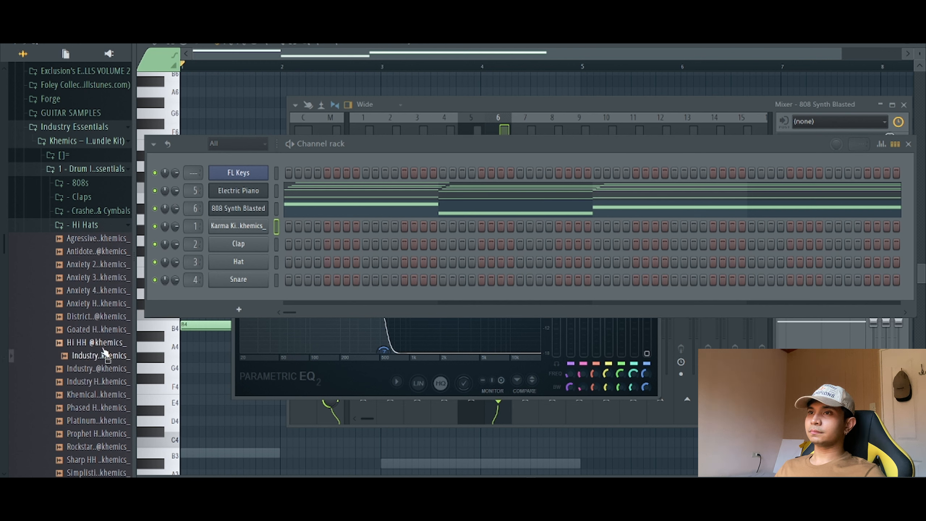
left_click(103, 346)
left_click(106, 330)
left_click(106, 318)
left_click_drag(106, 320, 248, 249)
Step: In the District HH sampler, trim the silence from the sample start, lower the volume and add a fade-out
left_click(247, 247)
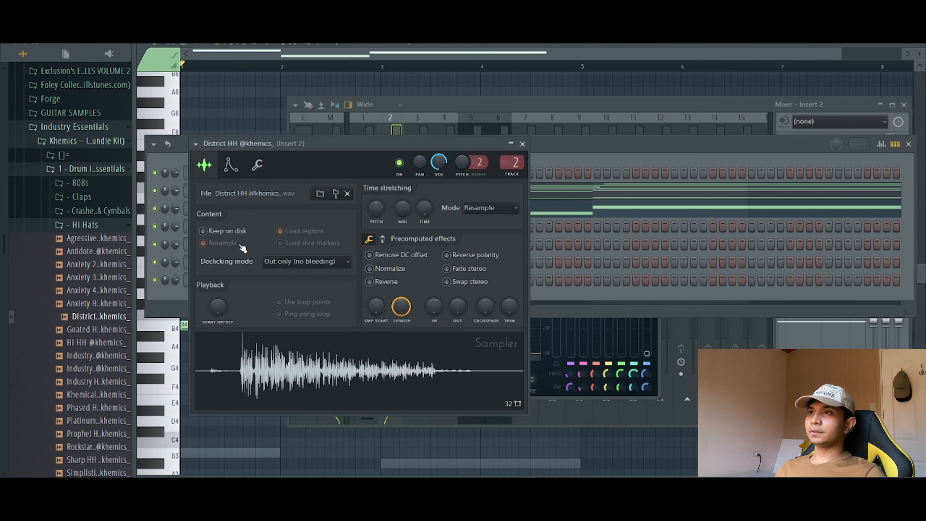
left_click_drag(377, 308, 410, 254)
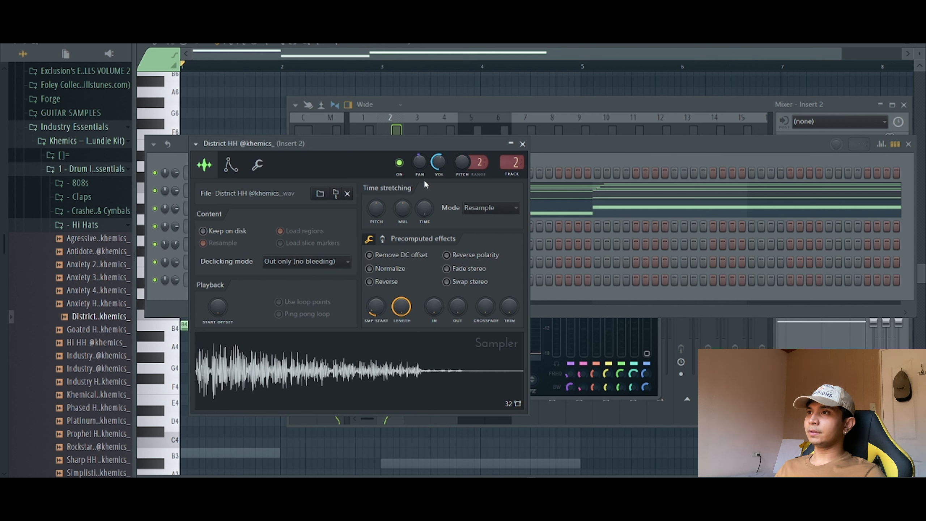
mouse_move(456, 309)
left_mouse_down()
mouse_move(456, 297)
mouse_move(455, 311)
left_mouse_up()
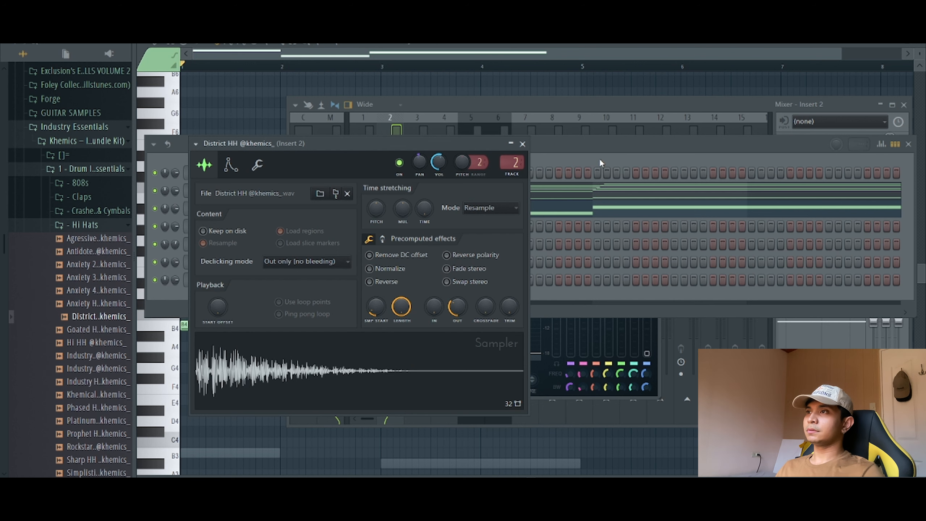
left_click(586, 151)
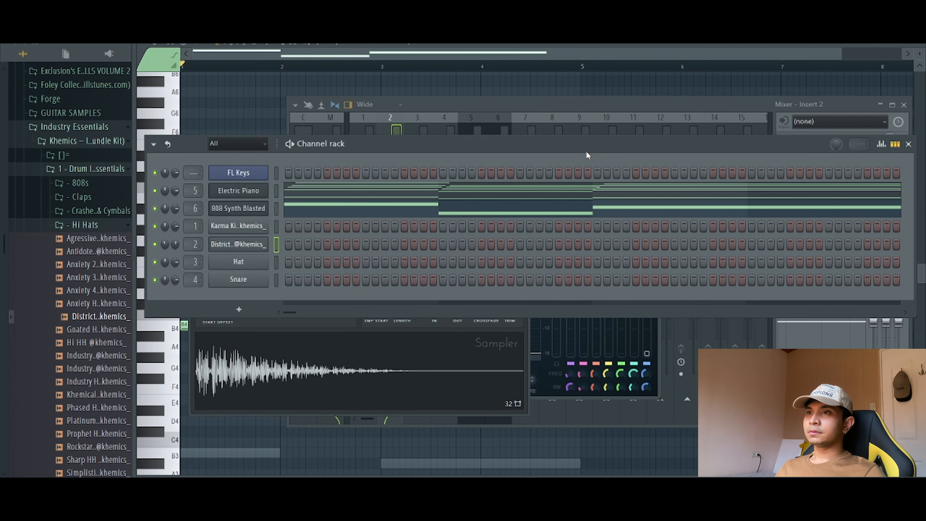
Step: Audition samples in the Claps folder and load ! Main Clap into the Snare channel
left_click(111, 228)
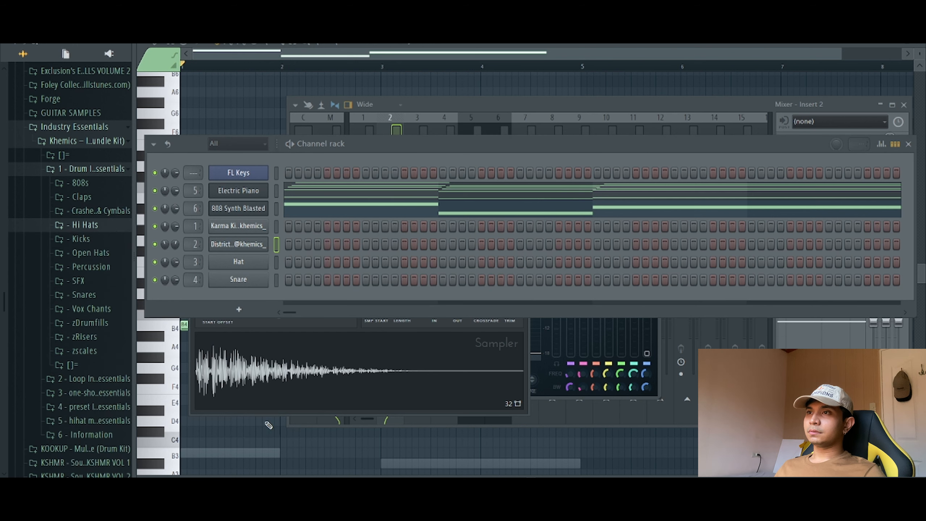
left_click(98, 199)
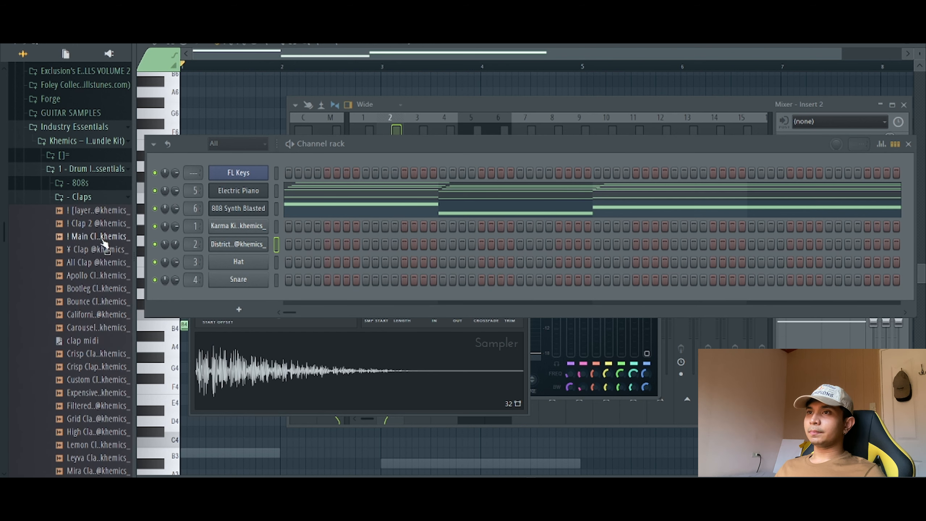
left_click(102, 238)
left_click(108, 261)
left_click(106, 276)
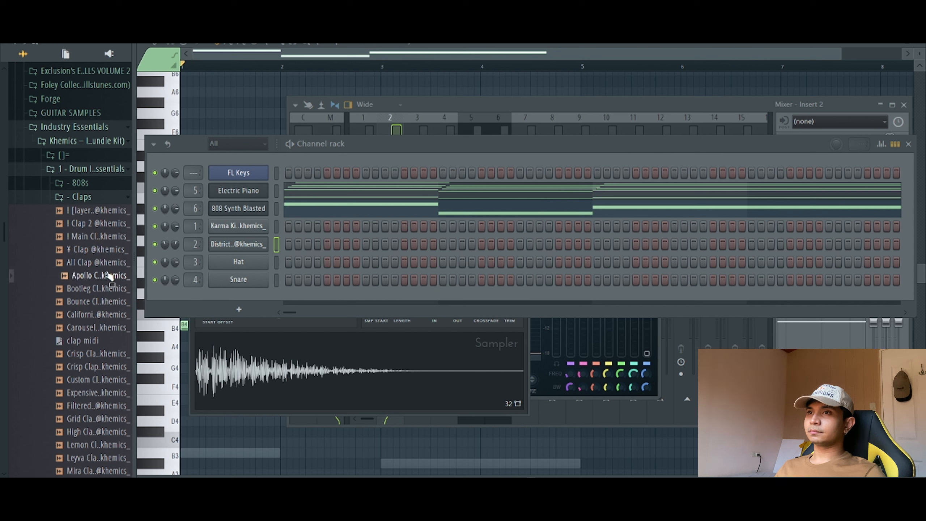
left_click(107, 238)
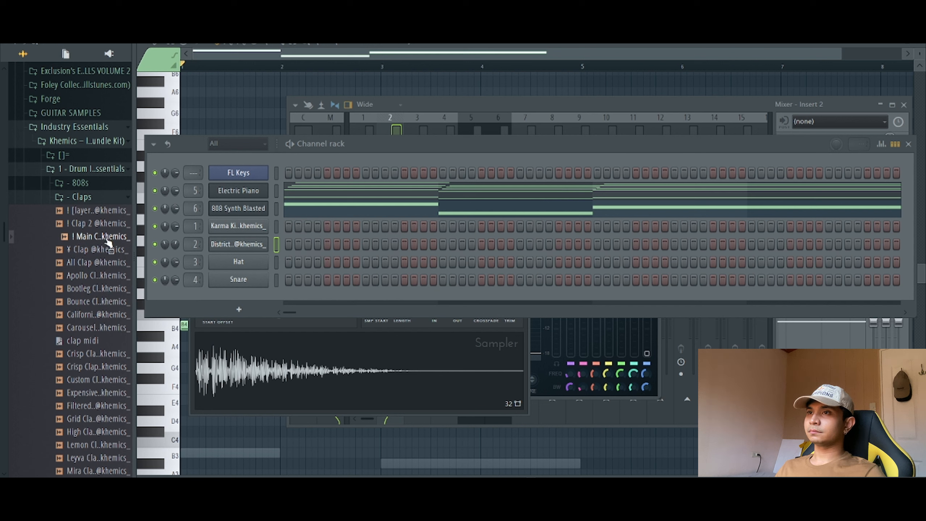
left_click_drag(238, 280, 238, 280)
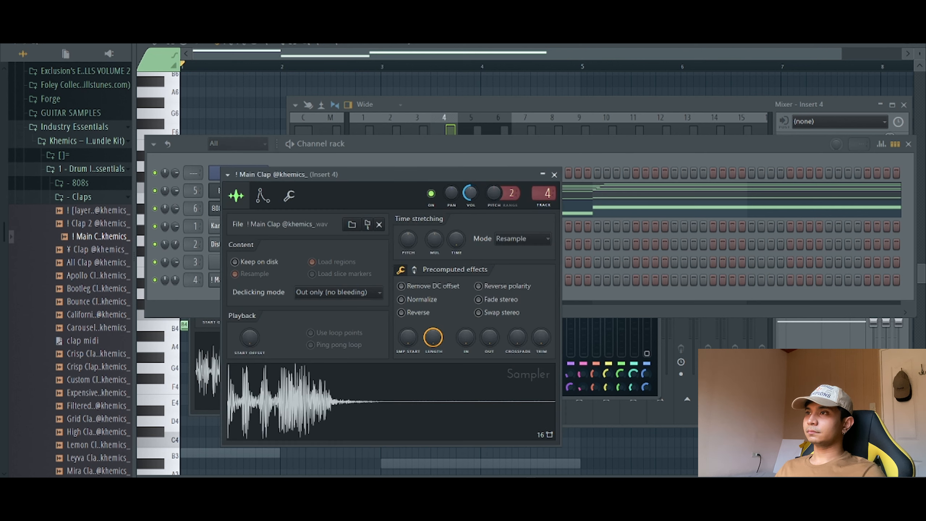
left_click(577, 153)
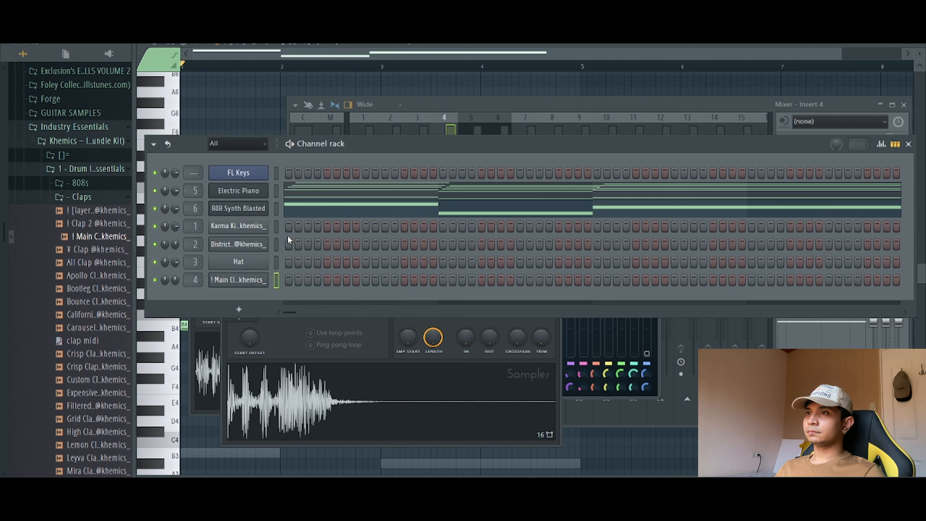
Step: Fill the District HH channel on every second step, place a Karma Kick hit on step 1, and start playback
right_click(249, 245)
left_click(435, 279)
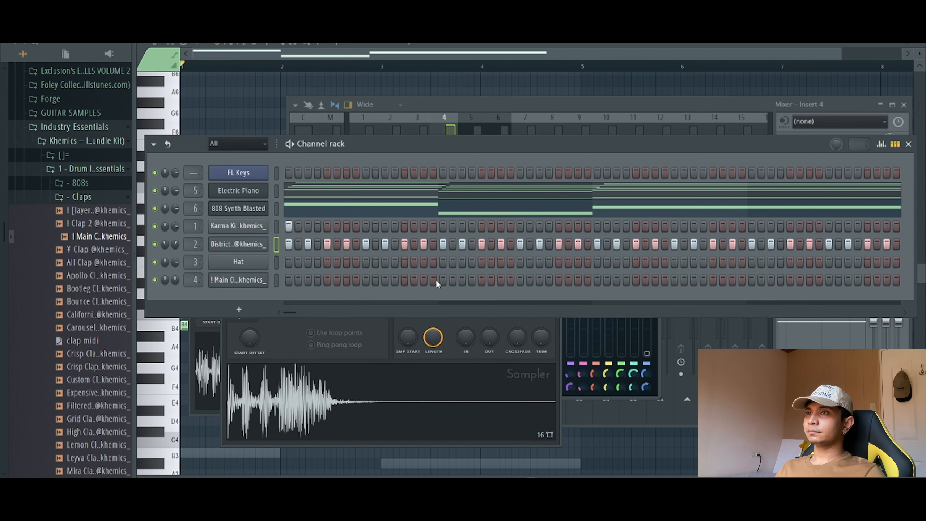
key("space")
Step: Place ! Main Clap hits on steps 9, 25, 41 and 57
left_click(366, 279)
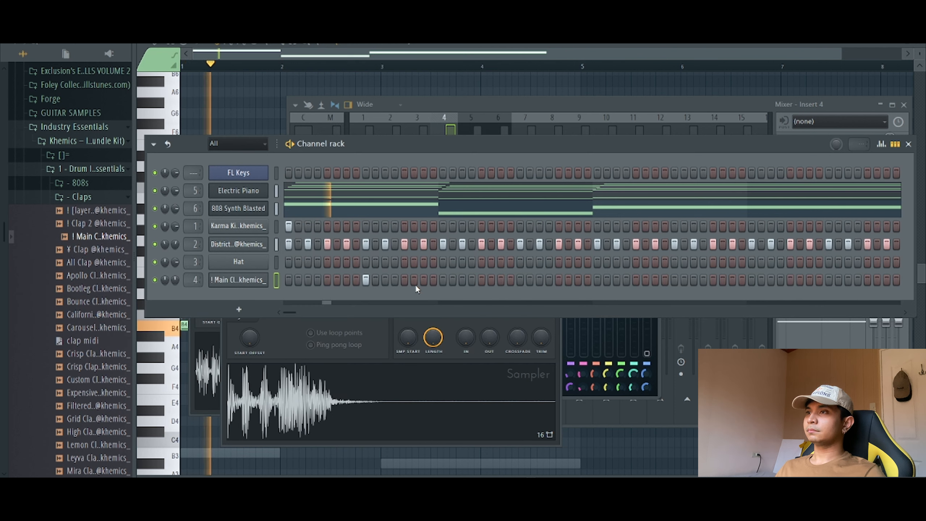
left_click(518, 280)
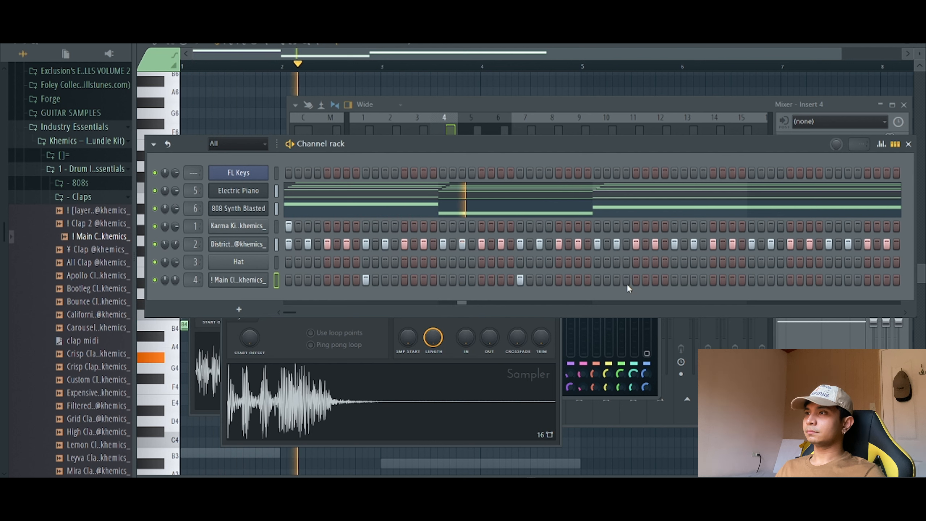
left_click(675, 280)
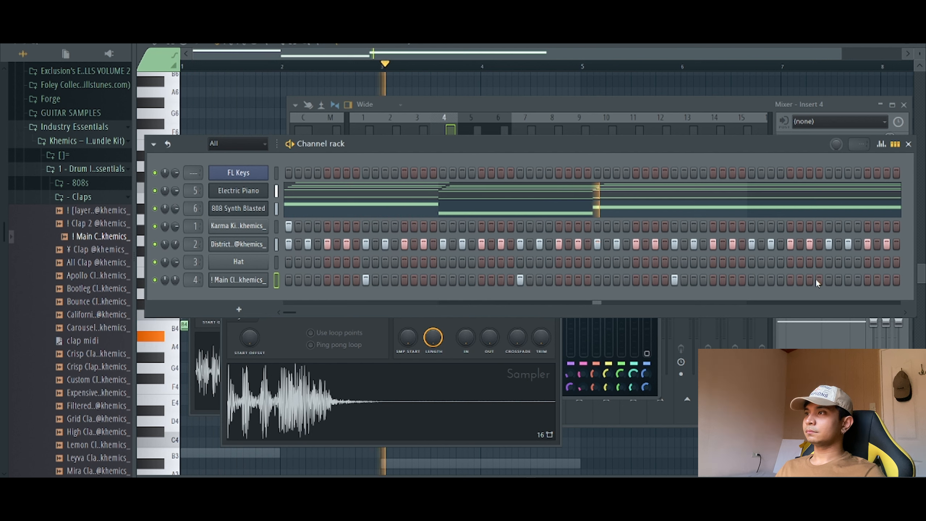
left_click(829, 280)
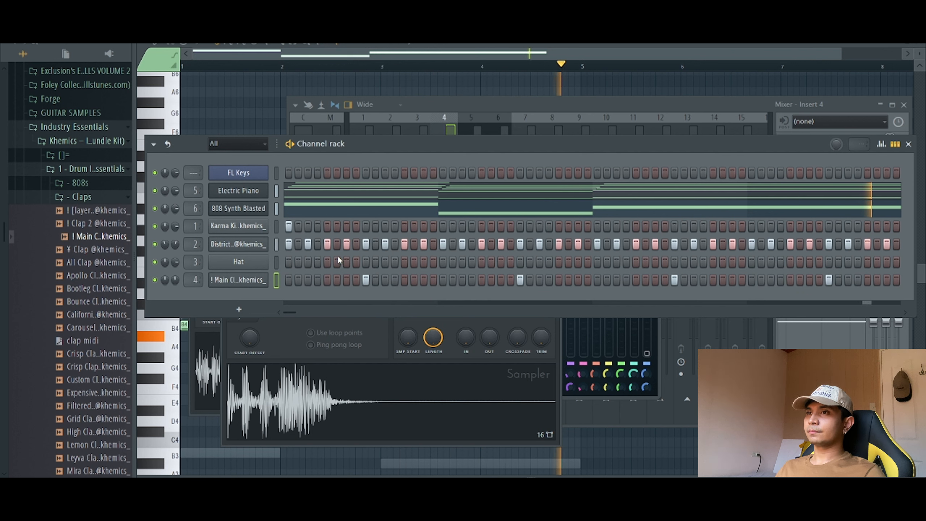
Step: Add Karma Kick hits on steps 17, 23, 33 and 53
left_click(443, 227)
left_click(500, 227)
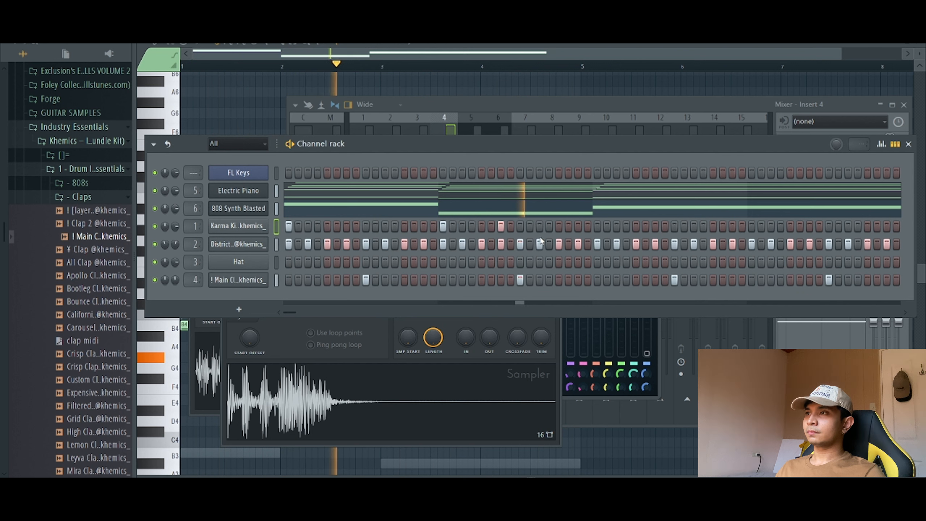
left_click(605, 226)
left_click(606, 226)
left_click(597, 227)
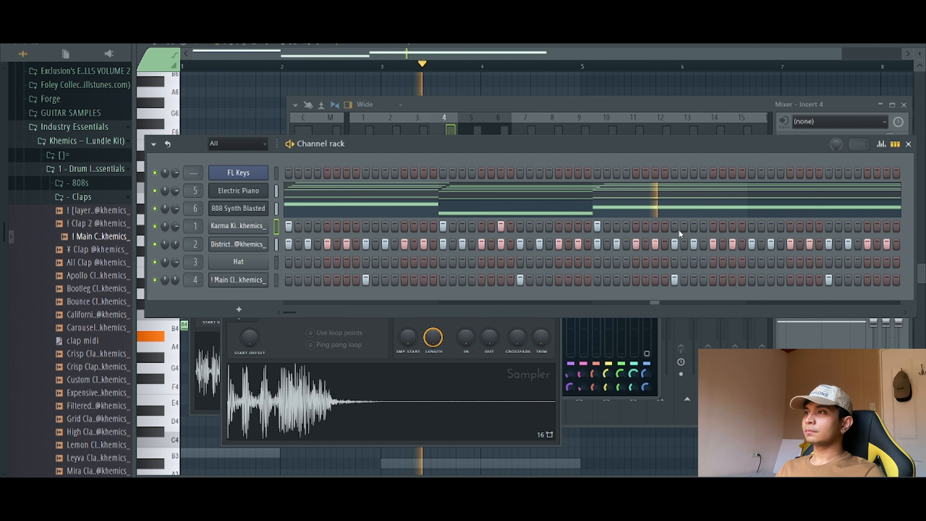
left_click(791, 227)
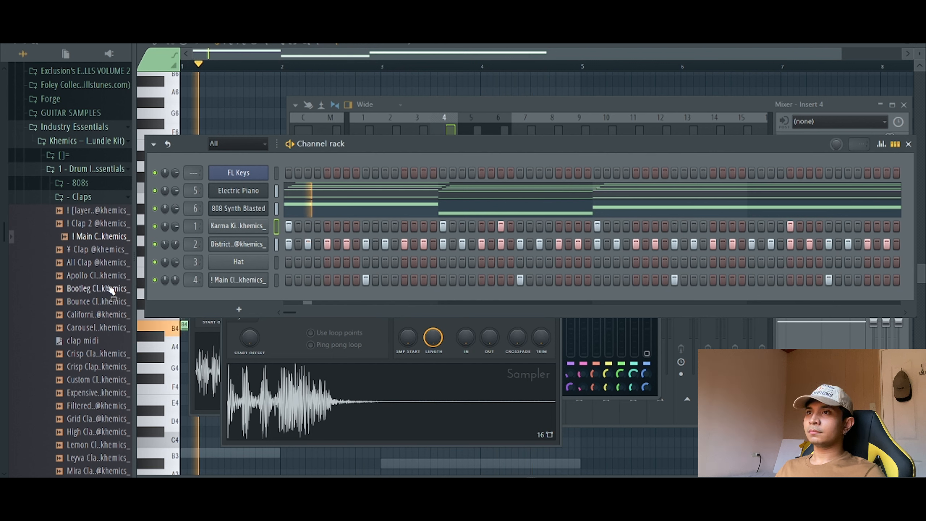
Step: Stop playback and load Accent OH from the drum kit's Open Hats folder into the Hat channel
key("space")
left_click(96, 199)
left_click(104, 252)
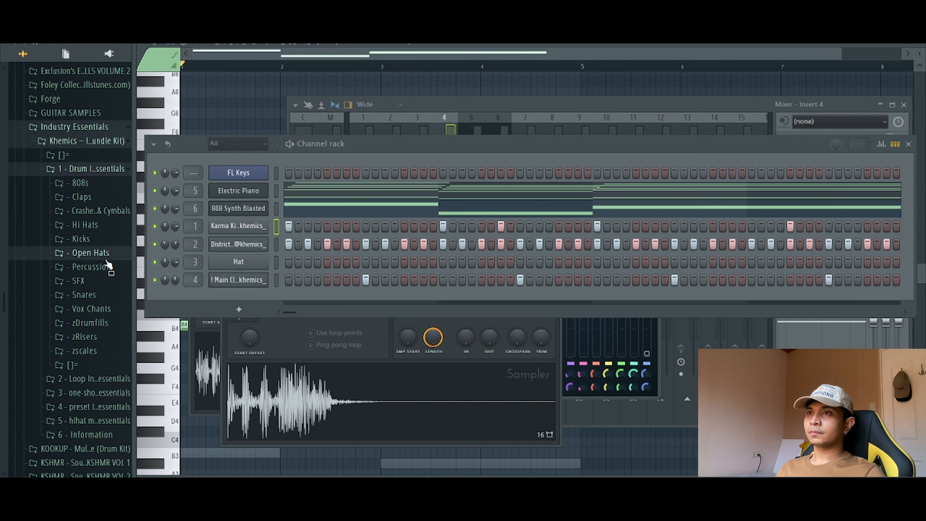
left_click(102, 346)
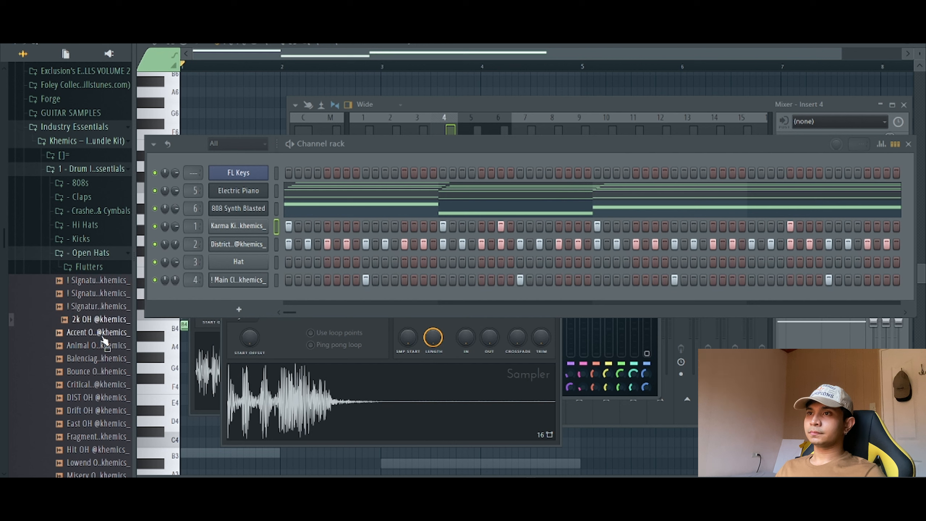
left_click_drag(239, 259, 239, 261)
Step: In the Accent OH sampler, pan the sound slightly to the right and start playback
left_click(239, 262)
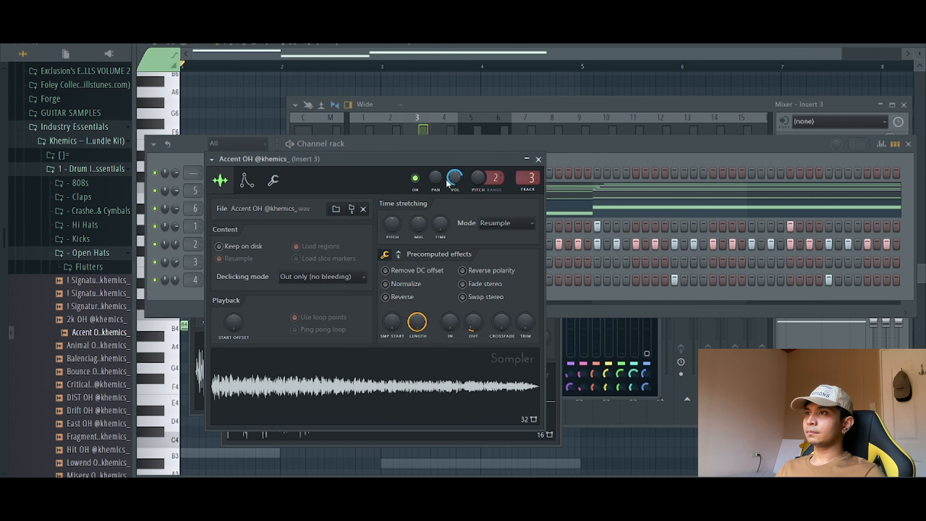
key("space")
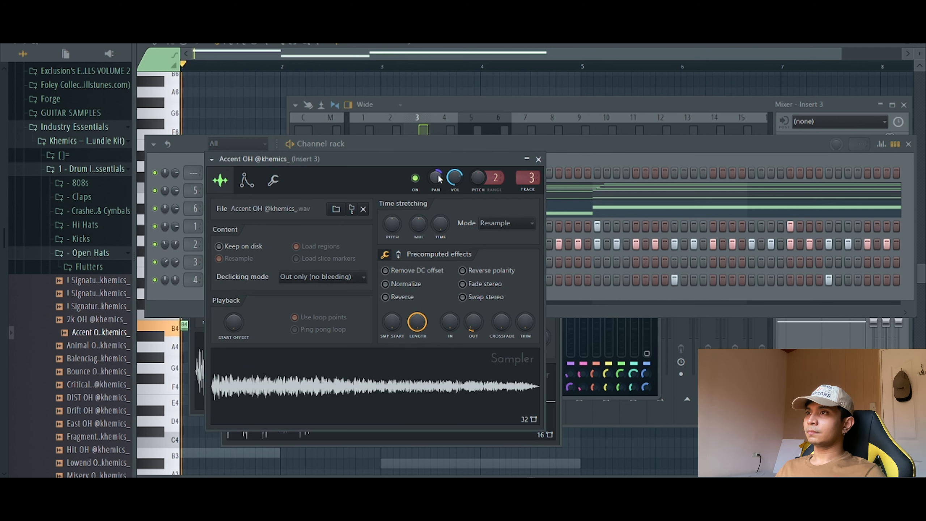
left_click(538, 159)
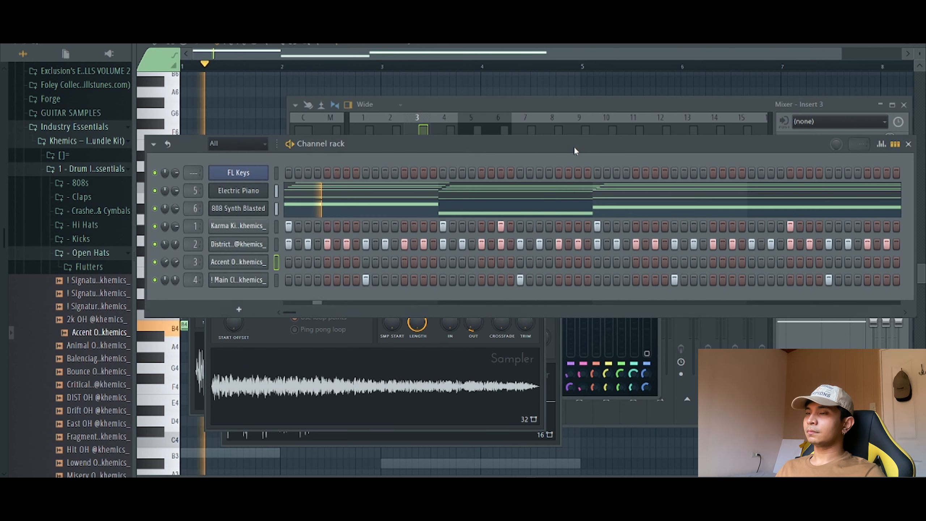
Step: Place Accent OH hits on steps 5 and 37, and collapse the Open Hats folder
left_click(324, 264)
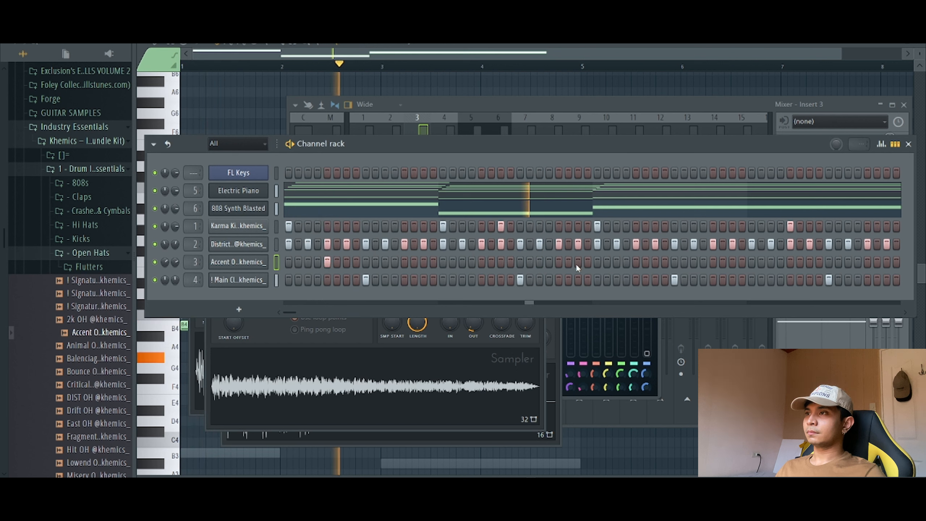
left_click(635, 263)
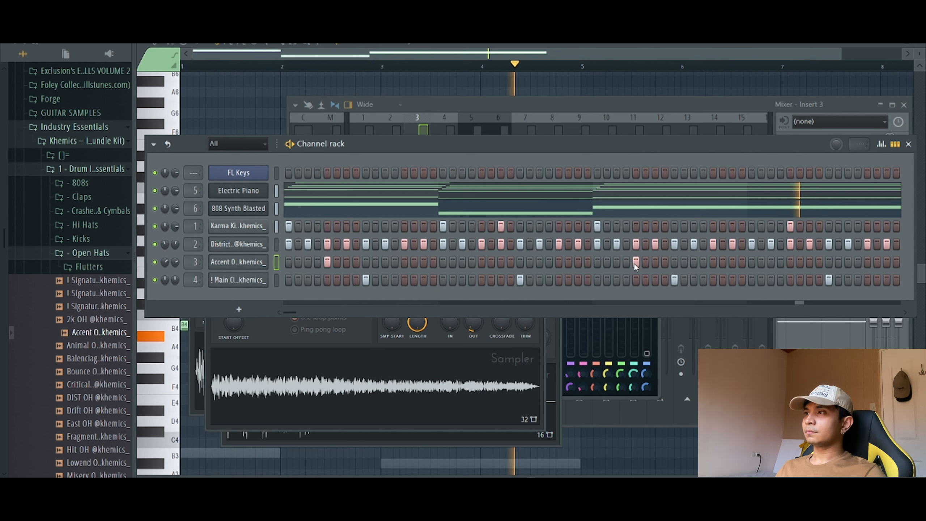
left_click(97, 266)
left_click(77, 254)
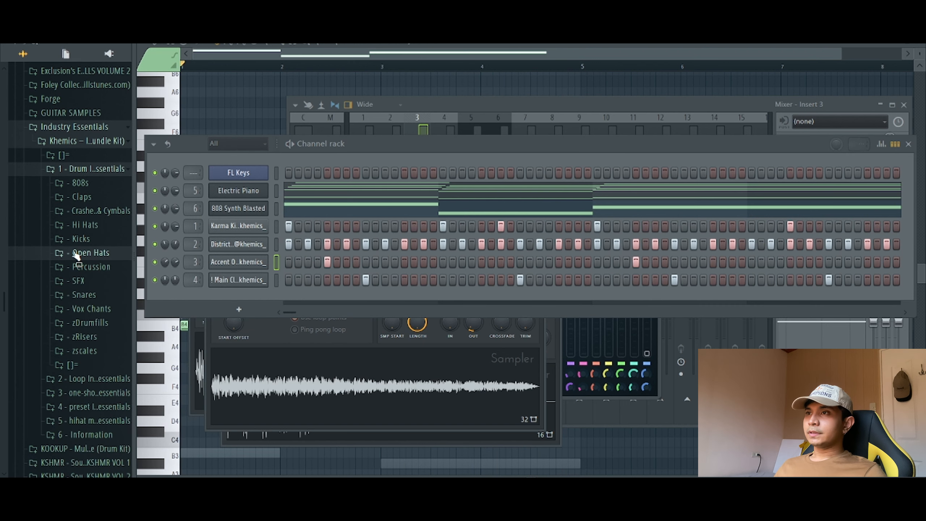
Step: Move the Accent OH sampler window aside and open the drum kit's Percussion folder
left_click(261, 264)
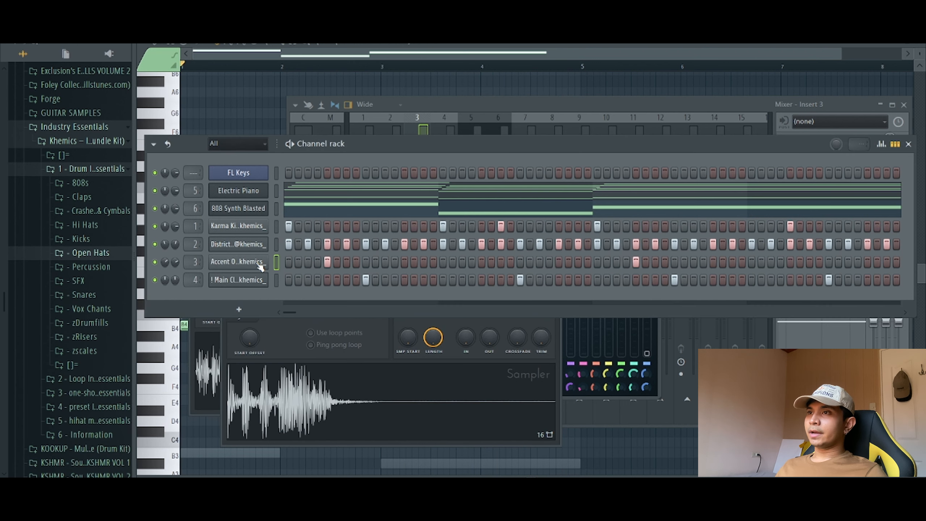
left_click_drag(347, 159, 539, 144)
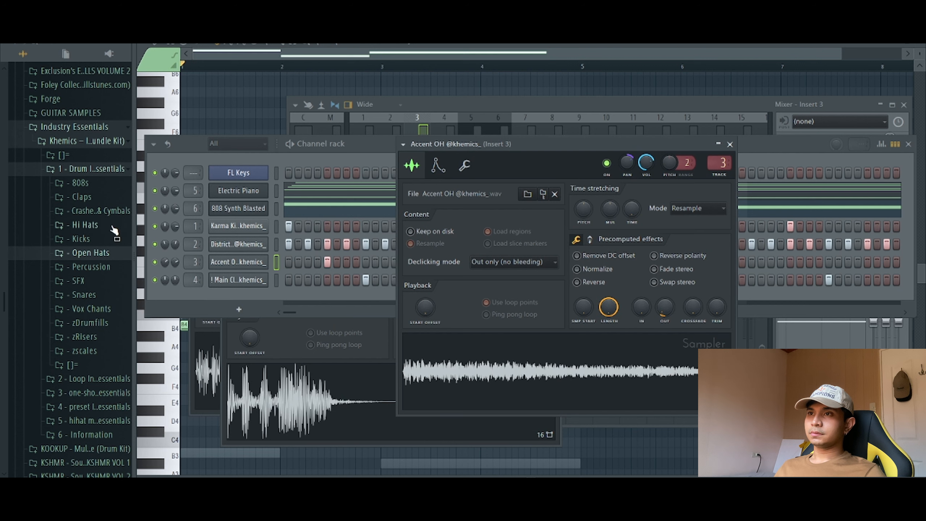
left_click(114, 269)
left_click(326, 166)
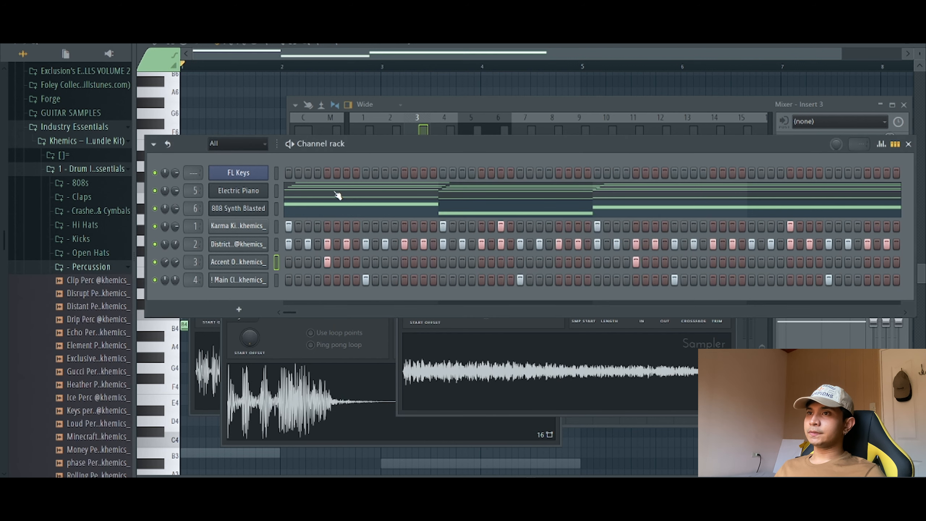
Step: Audition several samples in the Percussion folder and load Echo Perc as a new channel below the clap
left_click(107, 318)
left_click(100, 296)
left_click(102, 322)
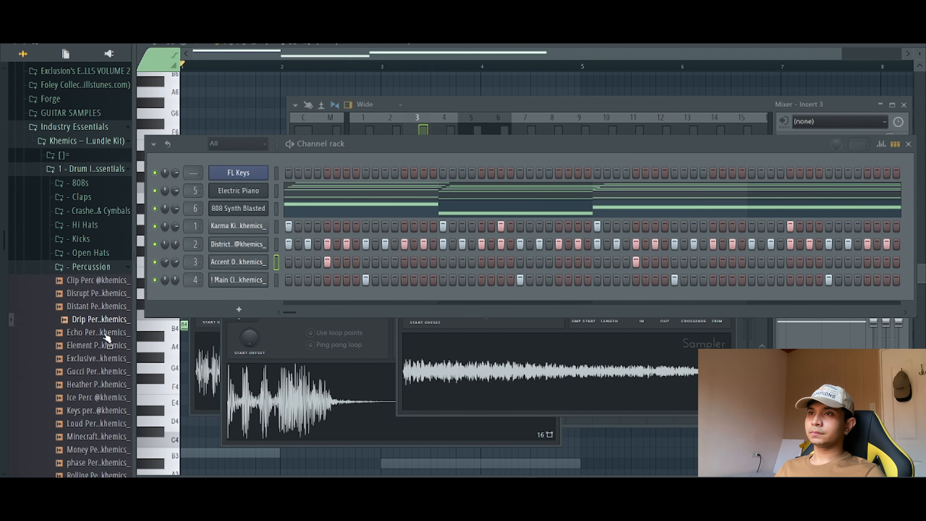
left_click(105, 346)
left_click(102, 333)
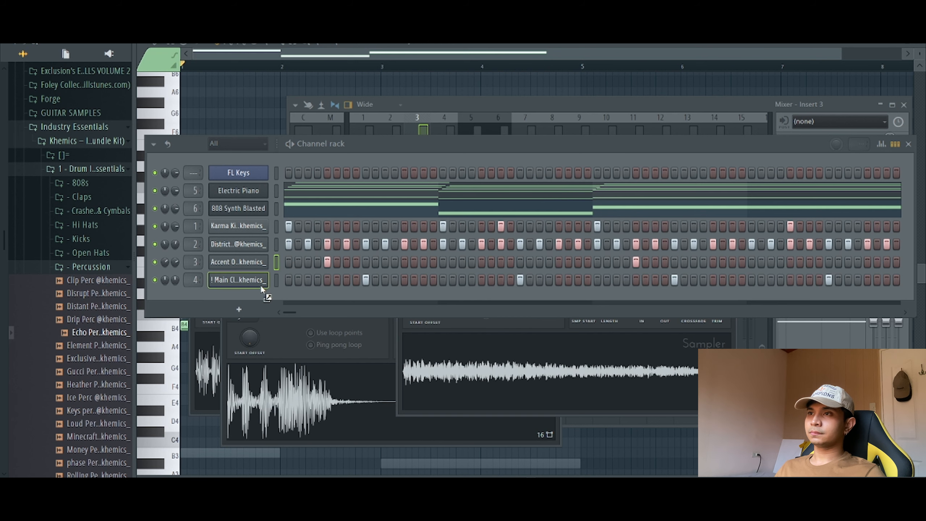
left_click_drag(260, 289, 256, 297)
left_click(251, 299)
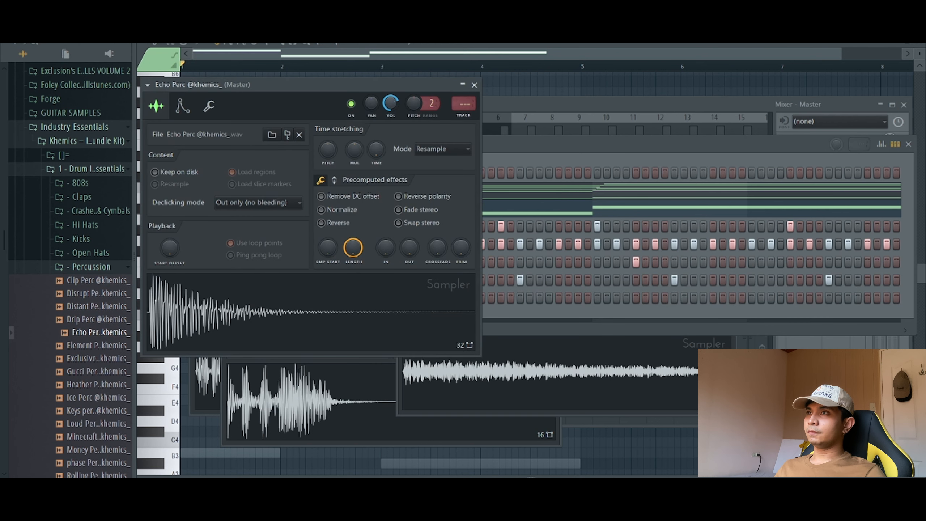
Step: Place an Echo Perc hit on step 11 and play the pattern
left_click(511, 155)
key("space")
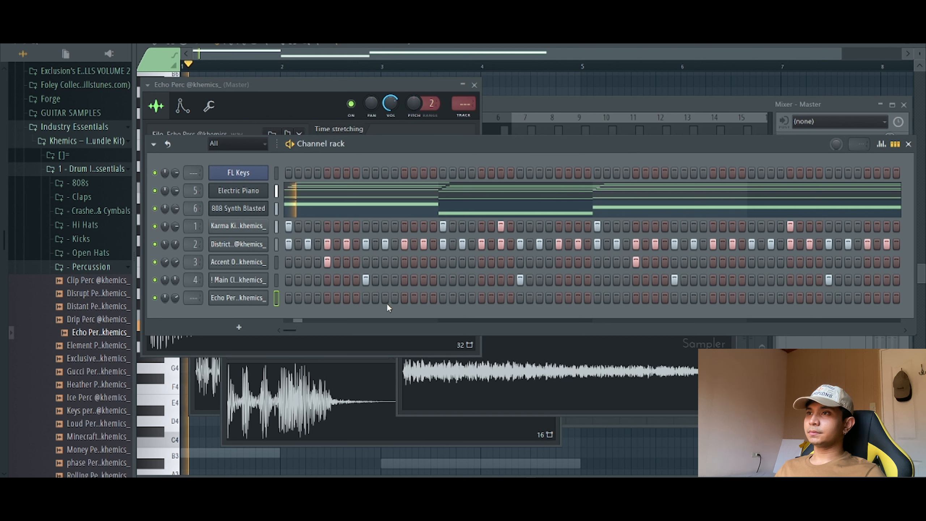
left_click(385, 301)
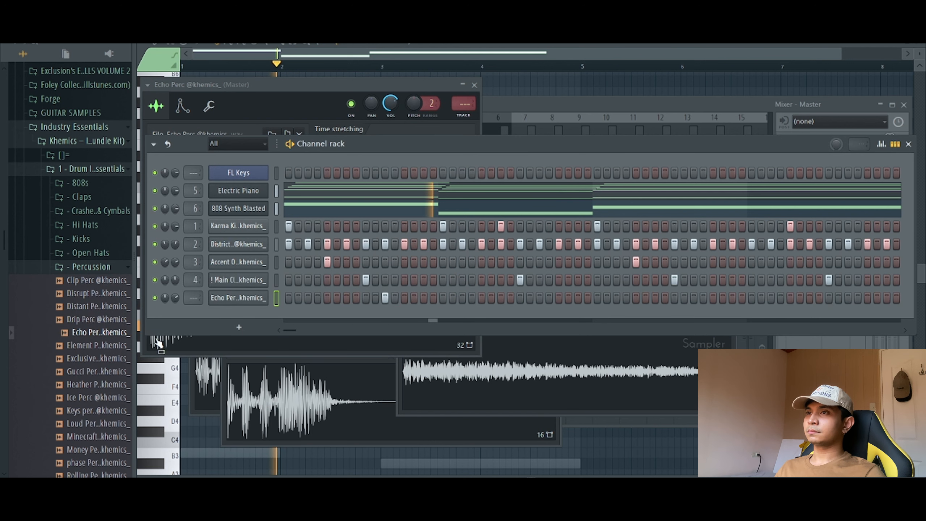
key("space")
key("space")
scroll(109, 337, "up", 1)
Step: Lower the volume in the Echo Perc sampler, add a second hit on step 43 and stop playback
left_click(240, 302)
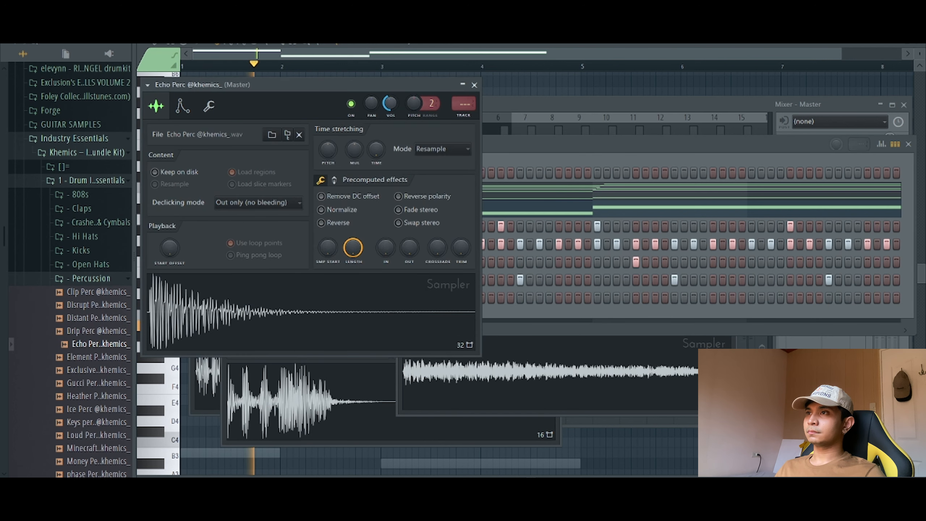
left_click(537, 147)
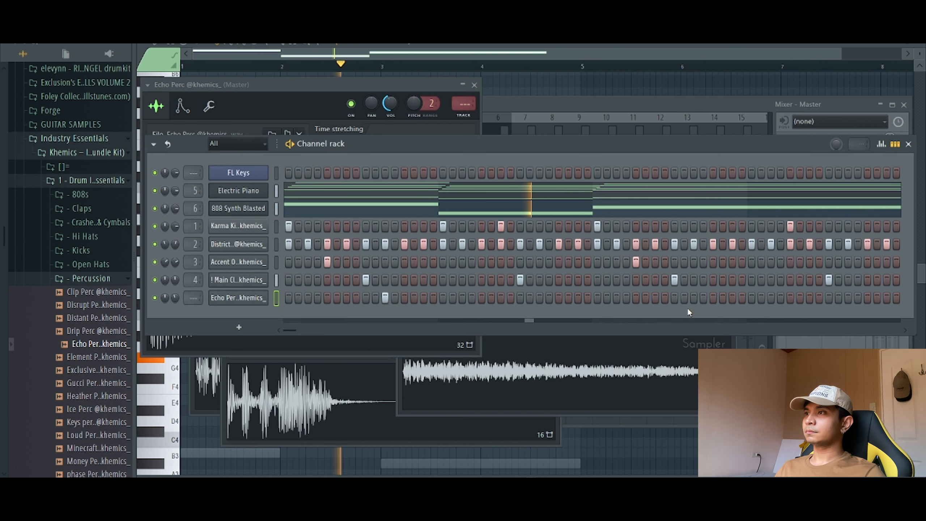
left_click(693, 297)
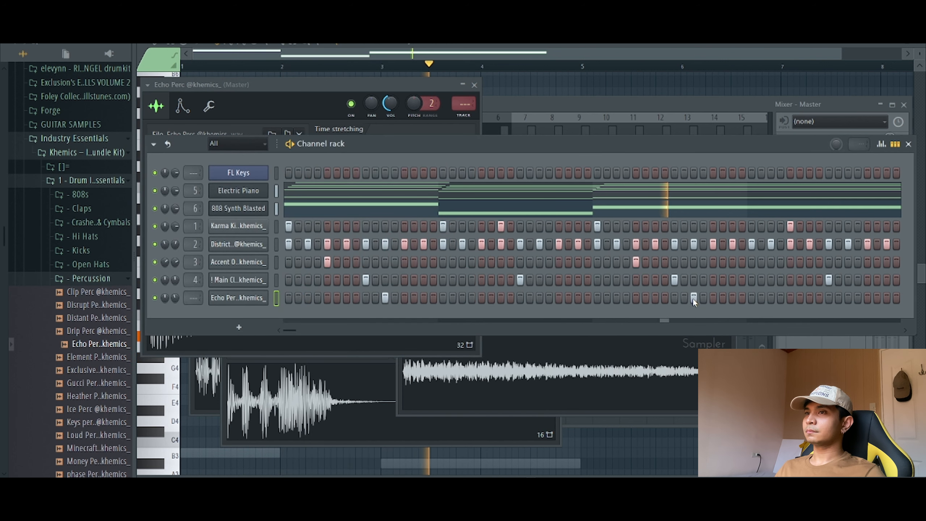
key("space")
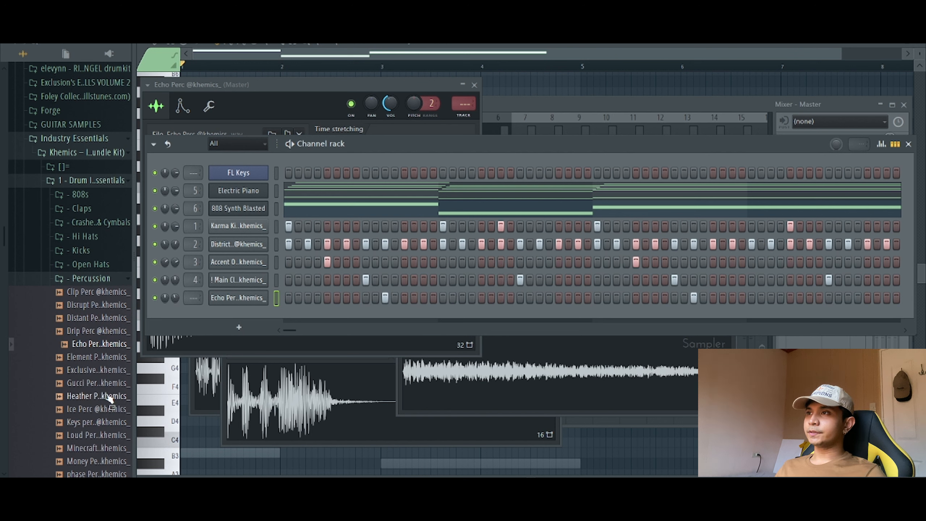
Step: Load Triangle Perc from the Percussion folder as a new channel and raise the fade-out in its sampler
scroll(110, 397, "down", 6)
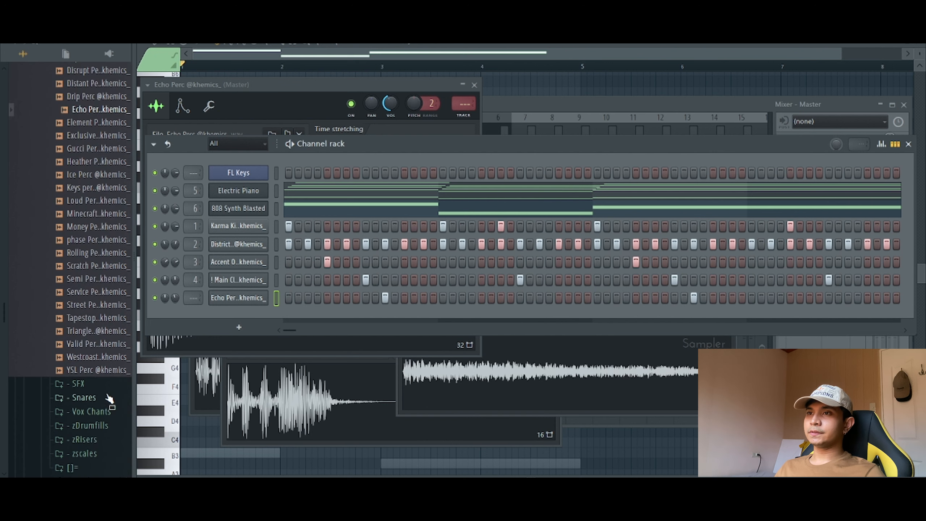
left_click(105, 331)
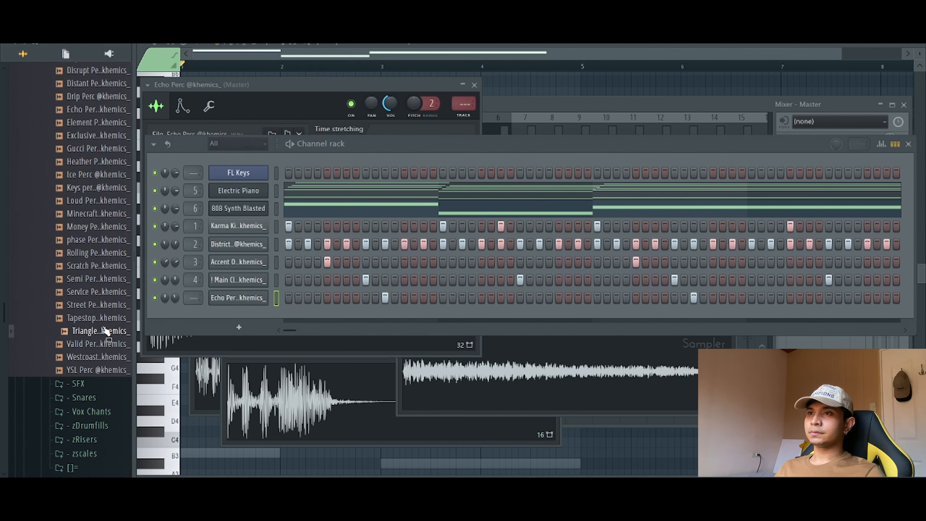
left_click_drag(237, 308, 239, 308)
left_click(241, 307)
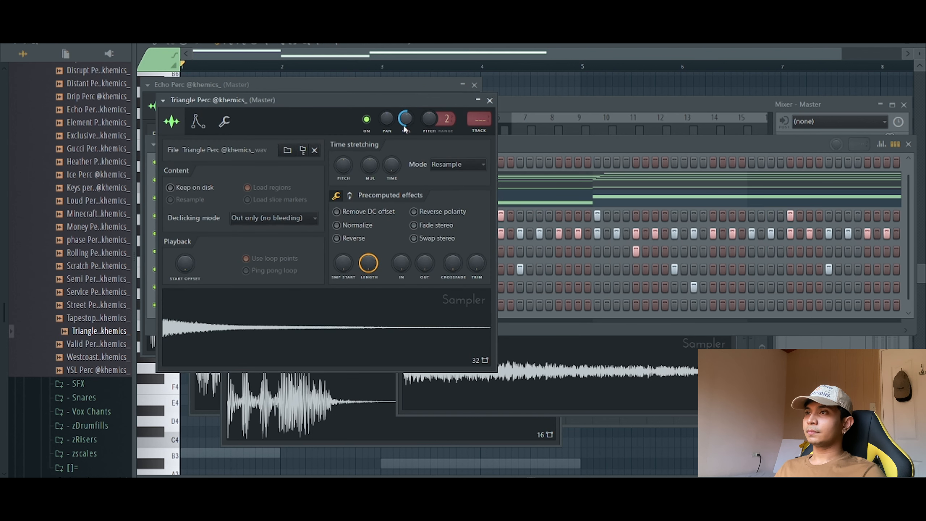
mouse_move(425, 263)
left_mouse_down()
mouse_move(424, 252)
mouse_move(432, 268)
left_mouse_up()
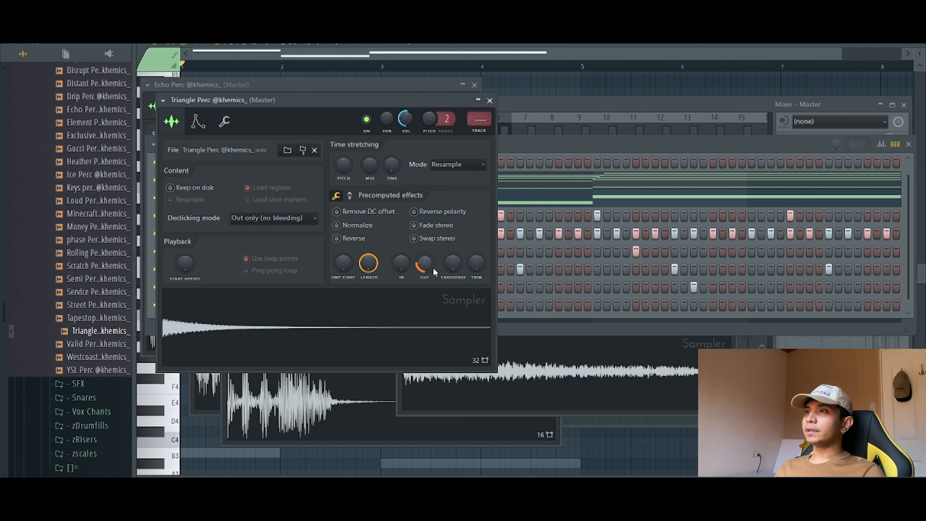
left_click(573, 148)
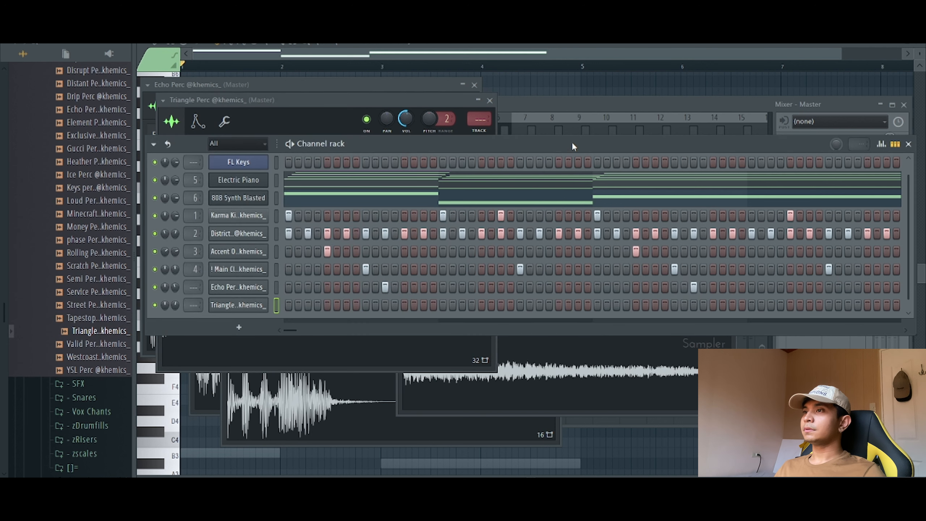
Step: Place Triangle Perc hits on steps 25 and 57 and play the pattern
left_click(521, 304)
key("space")
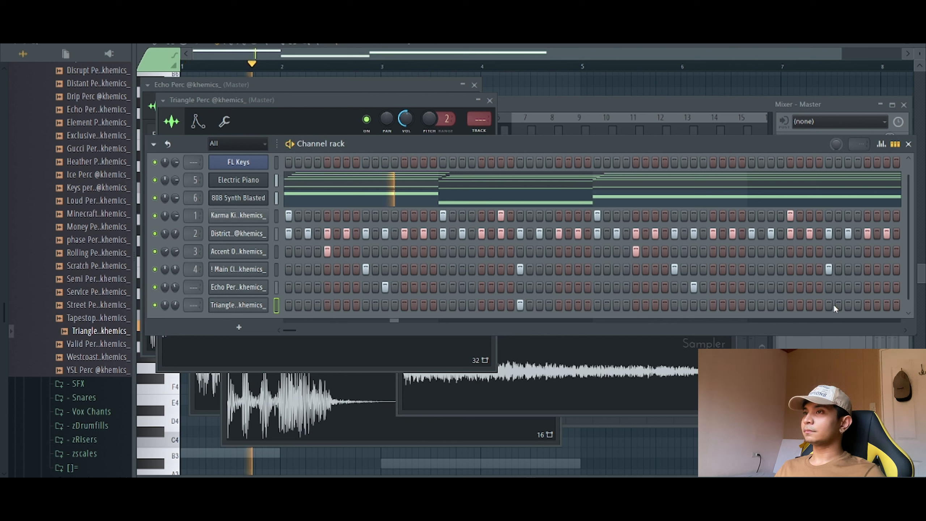
key("space")
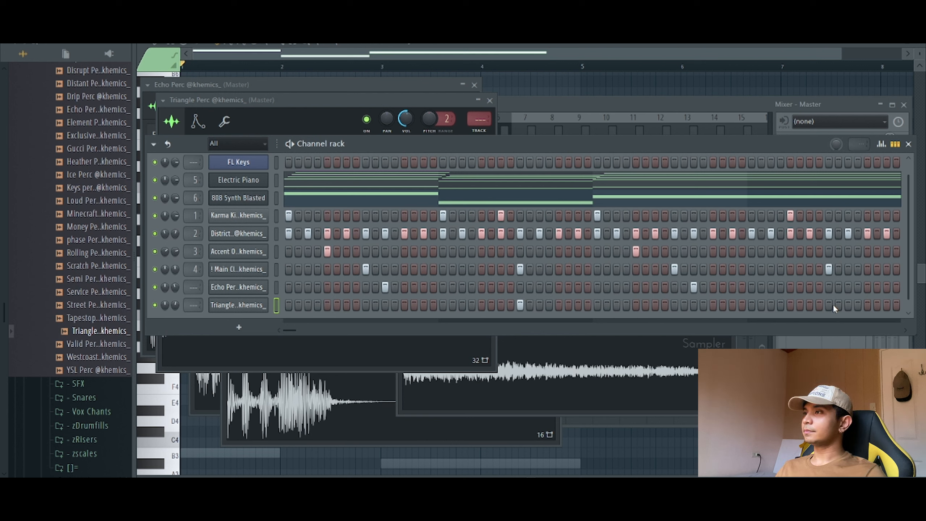
left_click(829, 305)
key("space")
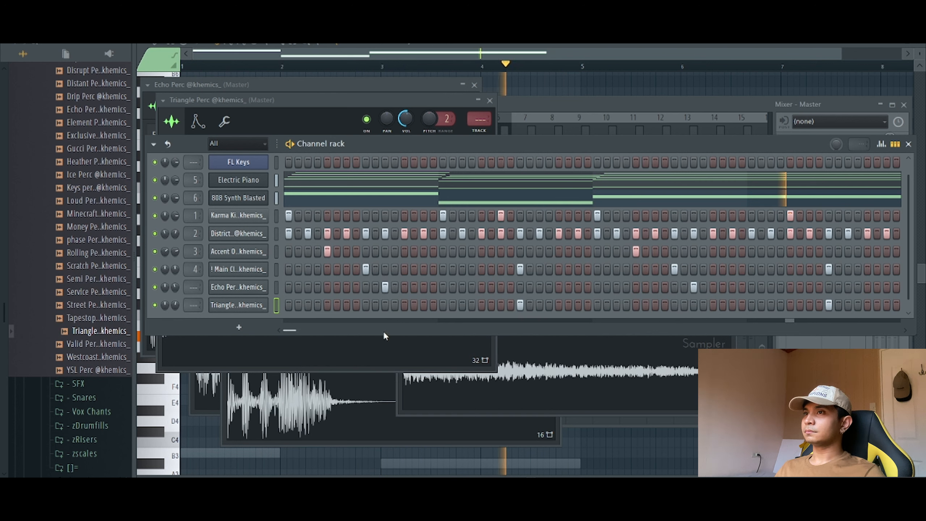
Step: Insert a Morphine synth above the Electric Piano channel and load KBD Deviating Keys FG from its Keyboards bank
right_click(239, 187)
mouse_move(321, 255)
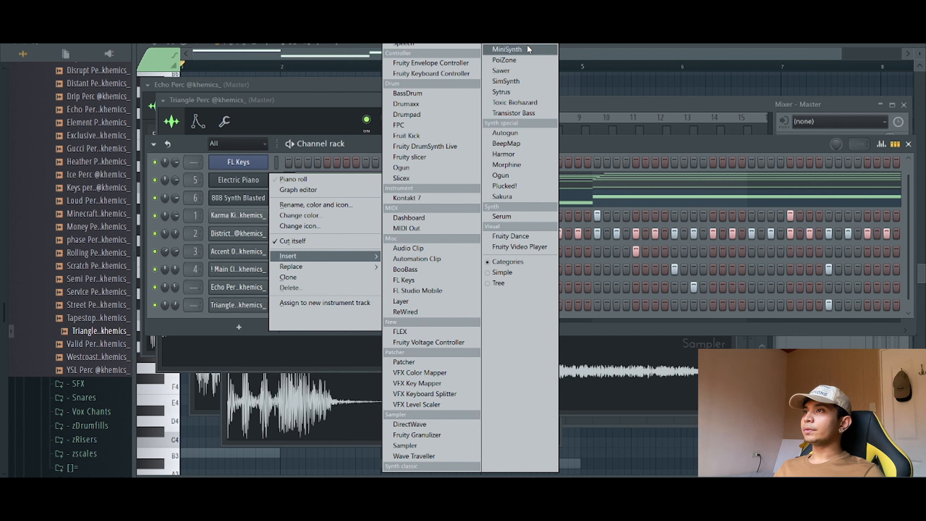
left_click(519, 166)
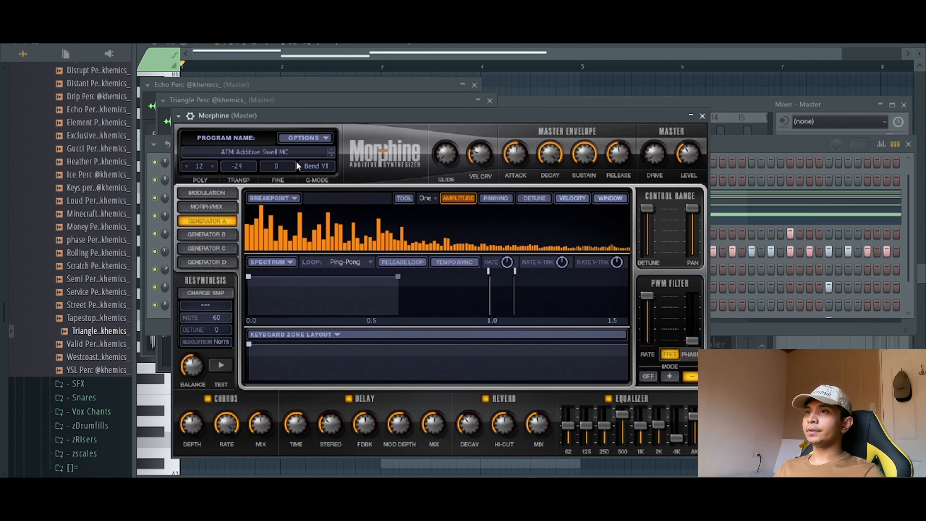
left_click(285, 155)
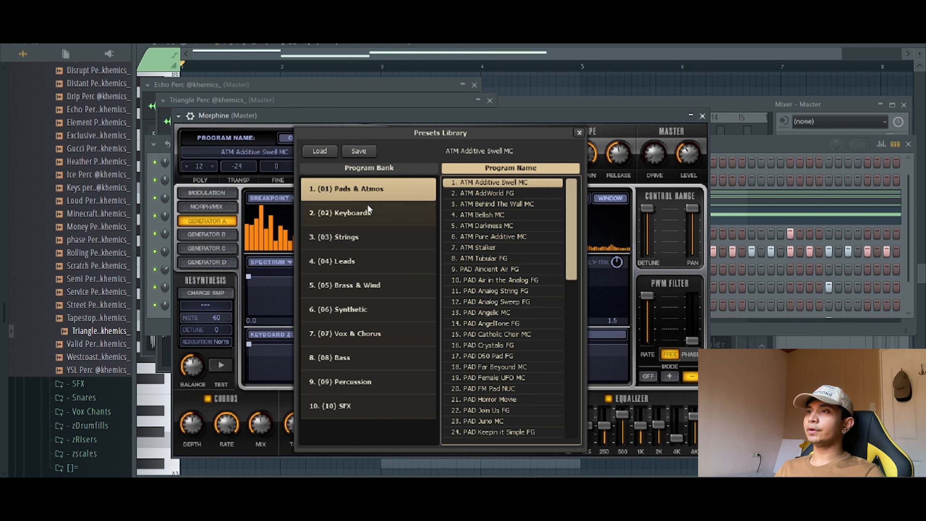
left_click(377, 211)
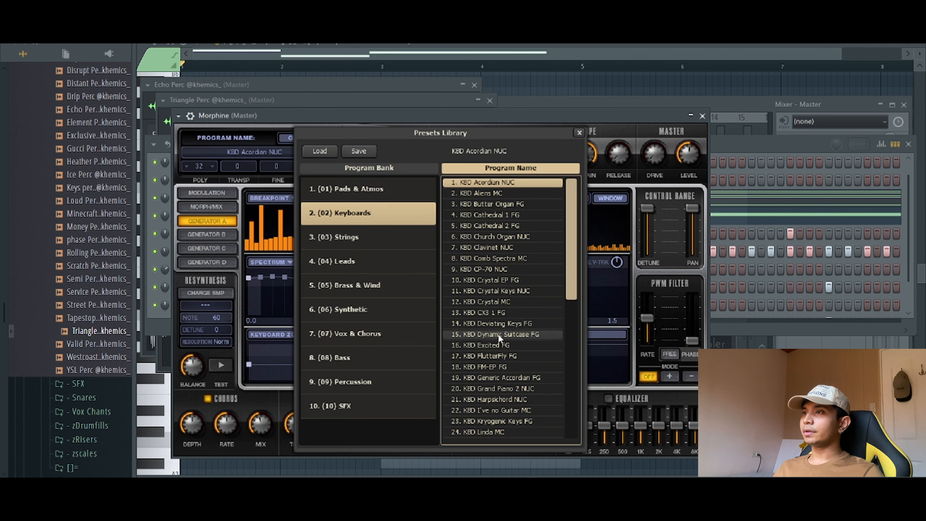
double_click(489, 322)
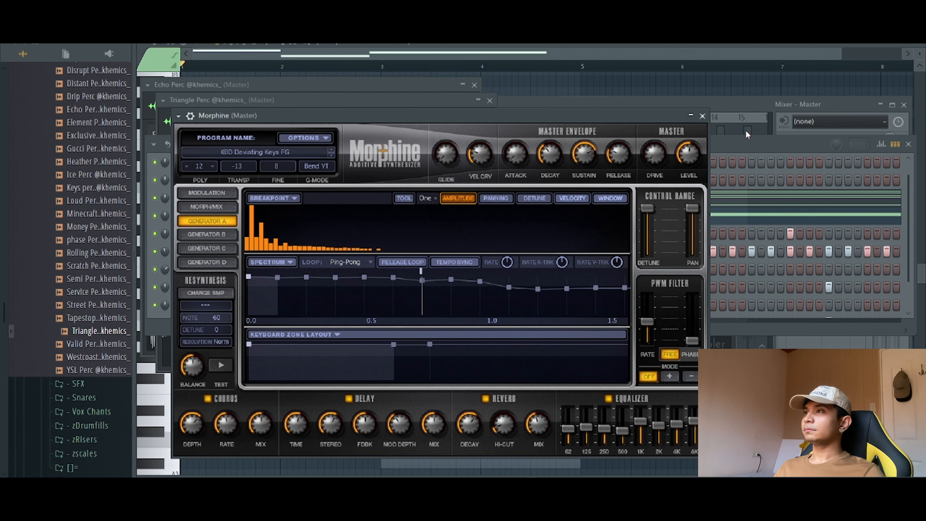
Step: Copy the Electric Piano notes into the Morphine channel and start playback
left_click(784, 147)
right_click(249, 197)
left_click(439, 207)
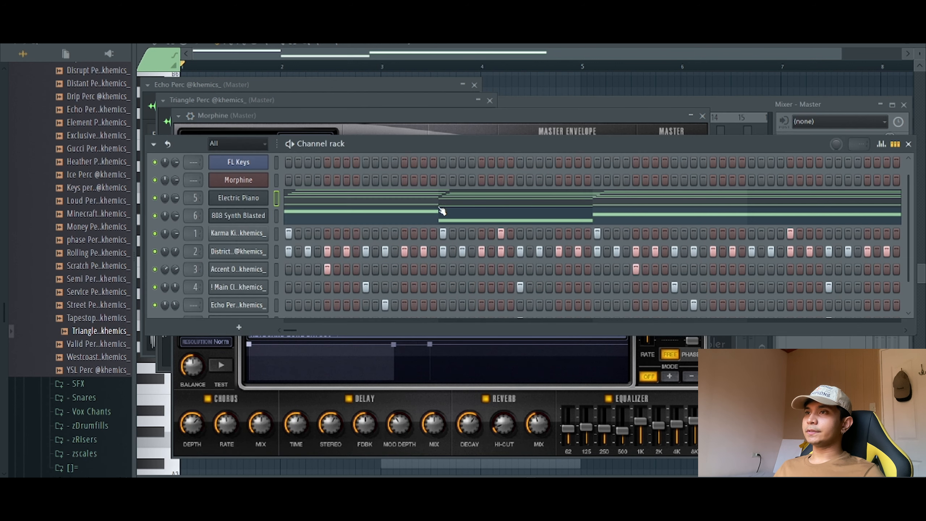
right_click(236, 183)
left_click(430, 205)
key("space")
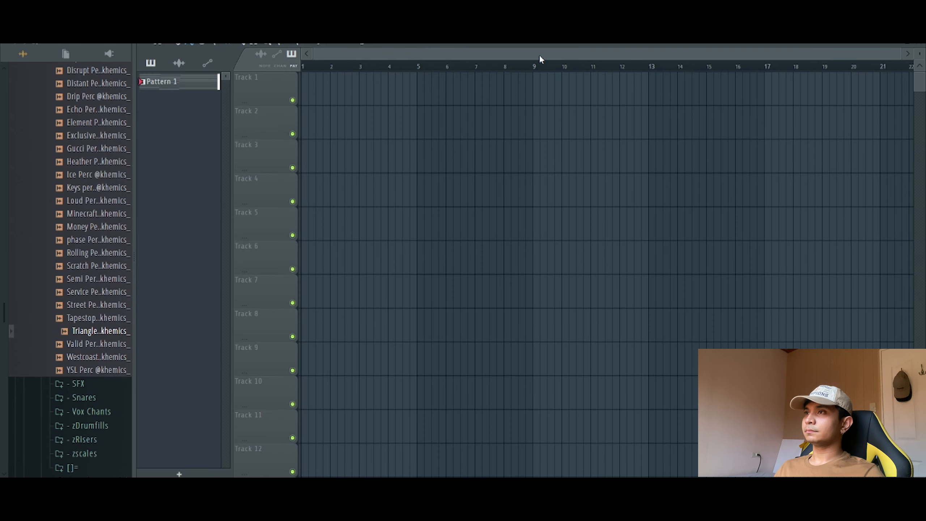
Step: Place Pattern 1 at bar 5 on playlist Track 1, and rename the Morphine channel as PADS
left_click(437, 88)
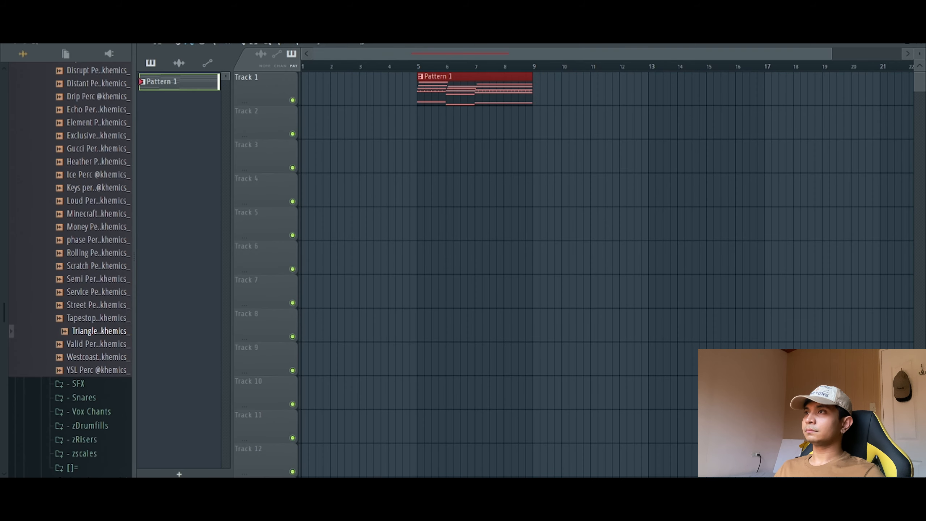
key("F6")
right_click(265, 177)
left_click(329, 204)
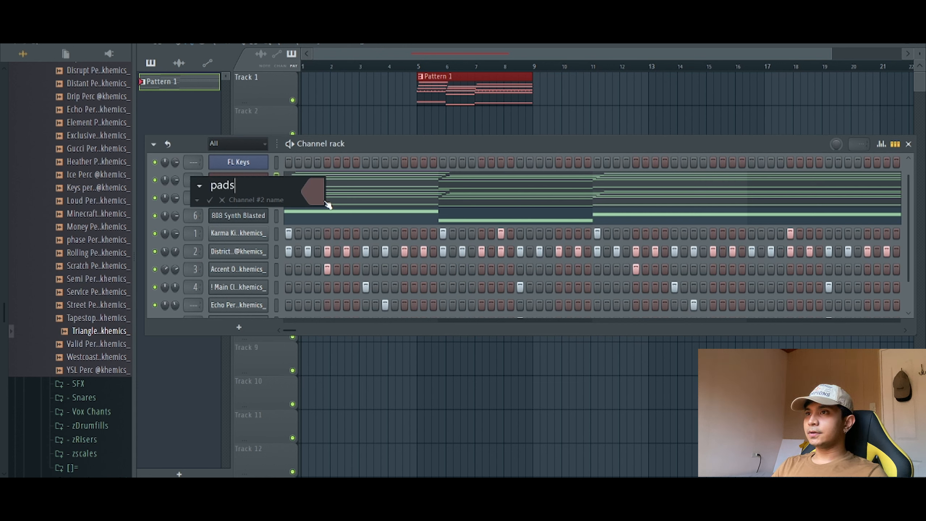
type("PAD")
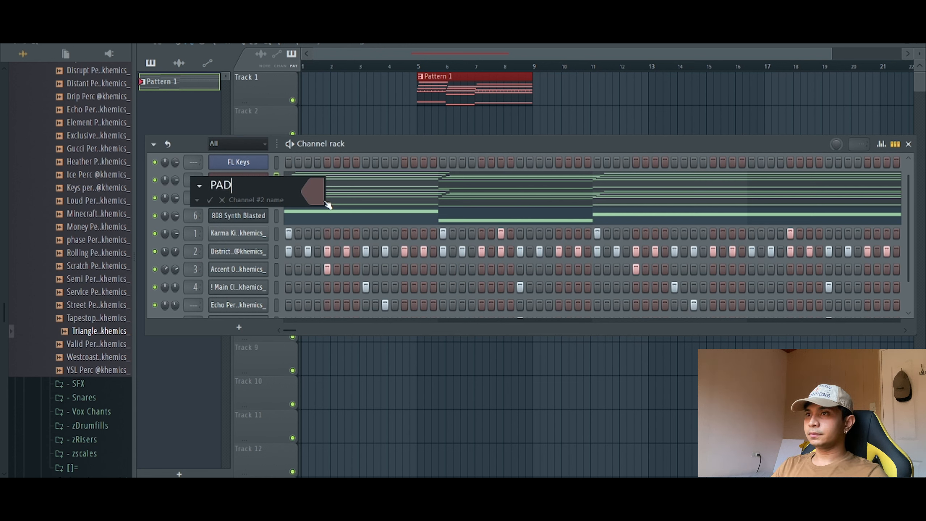
type("S")
key("Return")
Step: Route the PADS channel to mixer track 7 and lower that track's volume
key("ctrl+l")
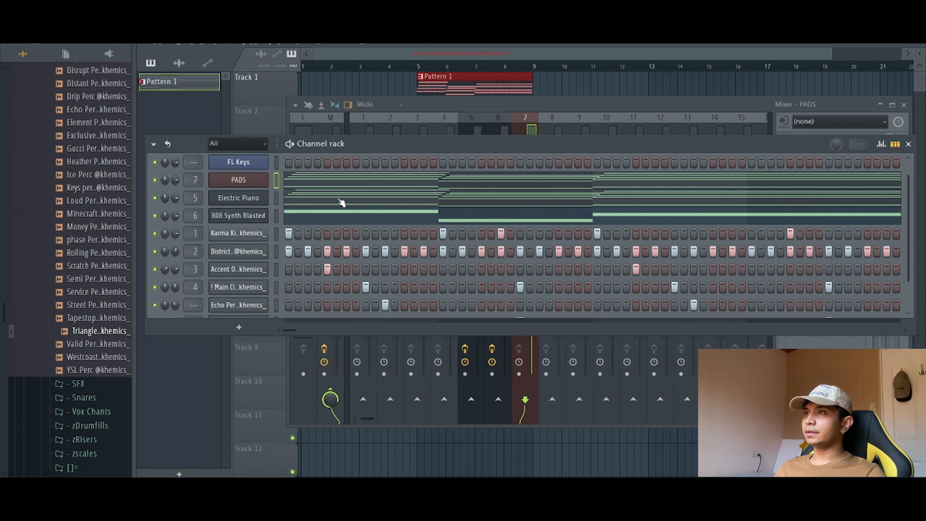
left_click(612, 104)
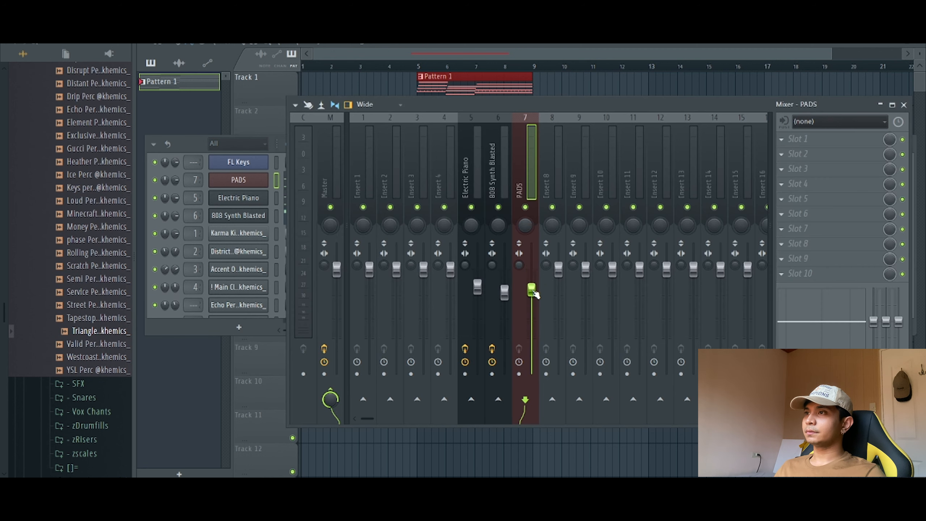
Step: Add Fruity Parametric EQ 2 to the PADS track and apply a steep high-pass at about 190 Hz with band 1
left_click(799, 138)
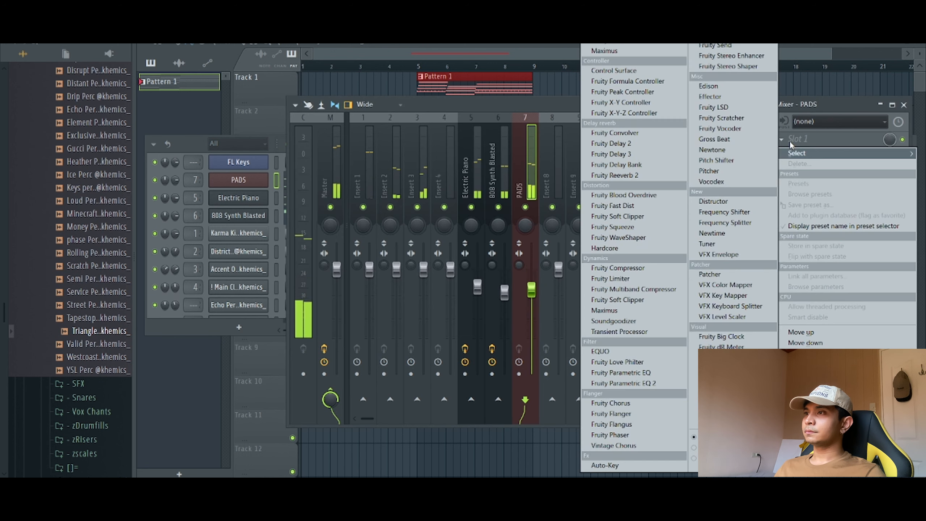
left_click(642, 383)
left_click_drag(188, 202, 249, 259)
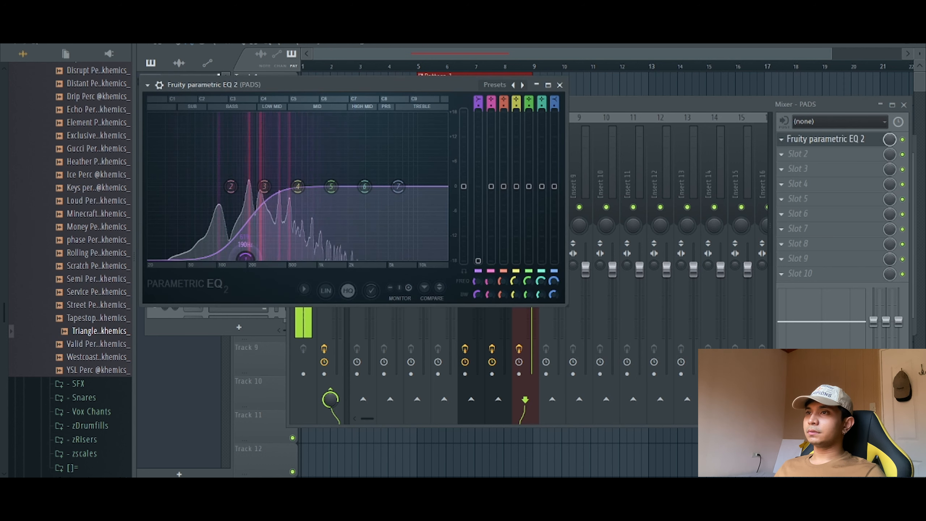
left_click_drag(480, 107, 481, 97)
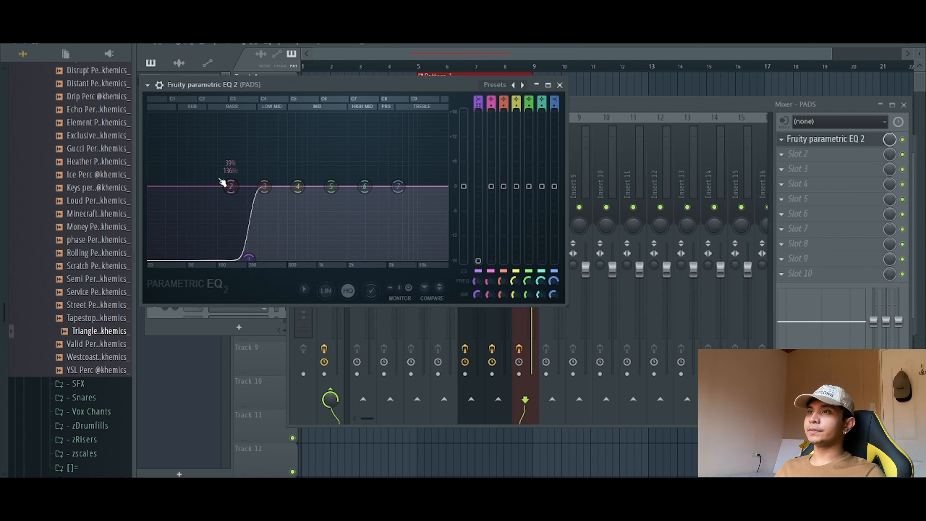
Step: Rename mixer track 8 as SIDECHAIN
left_click(652, 106)
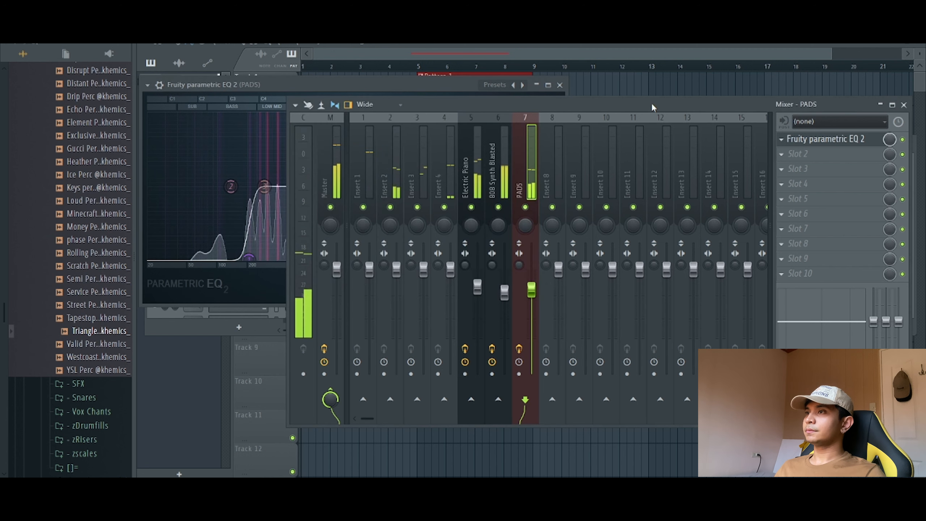
right_click(550, 161)
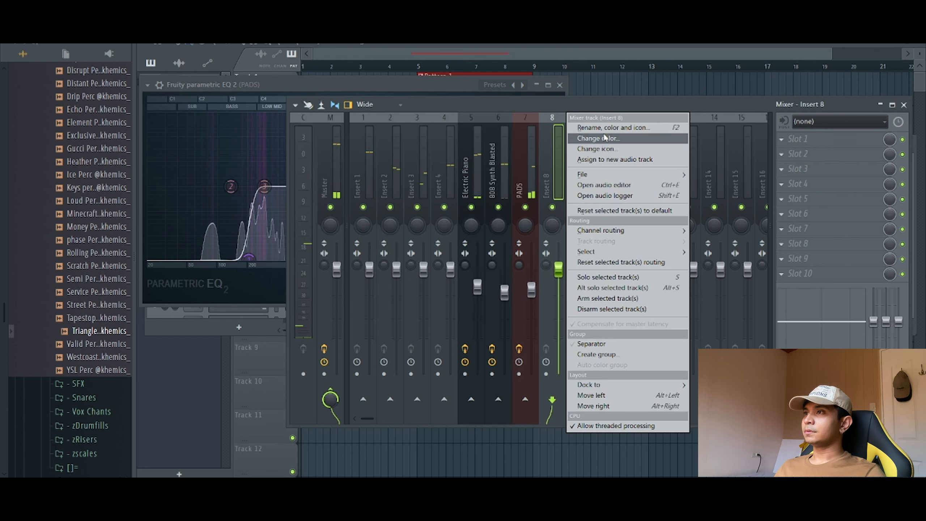
left_click(605, 138)
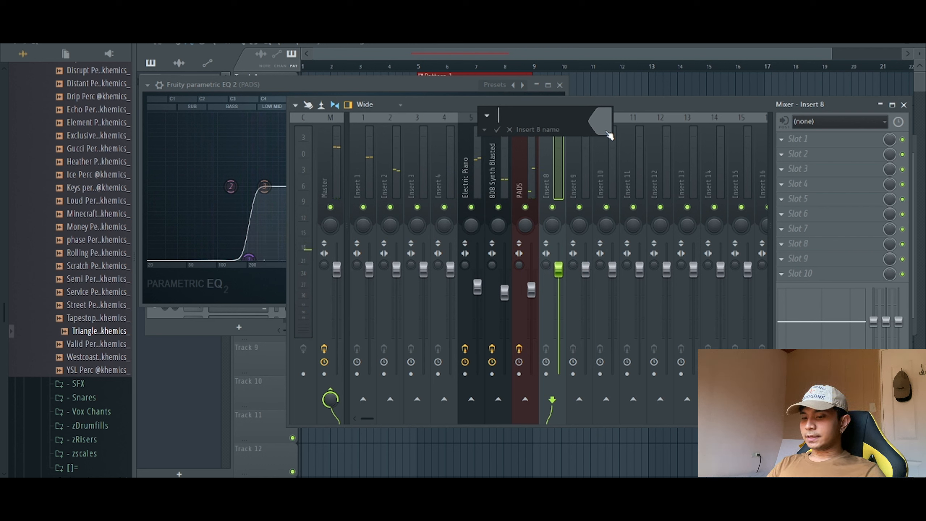
type("SIDECHAIN")
key("Return")
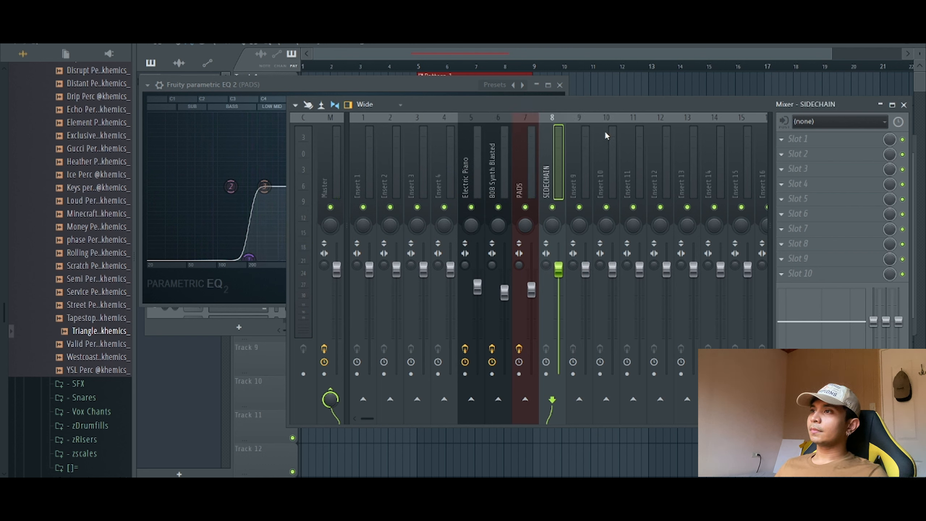
Step: Route the PADS, 808 Synth Blasted and Electric Piano mixer tracks to SIDECHAIN, disconnecting 808 Synth Blasted and Electric Piano from the Master
left_click(525, 170)
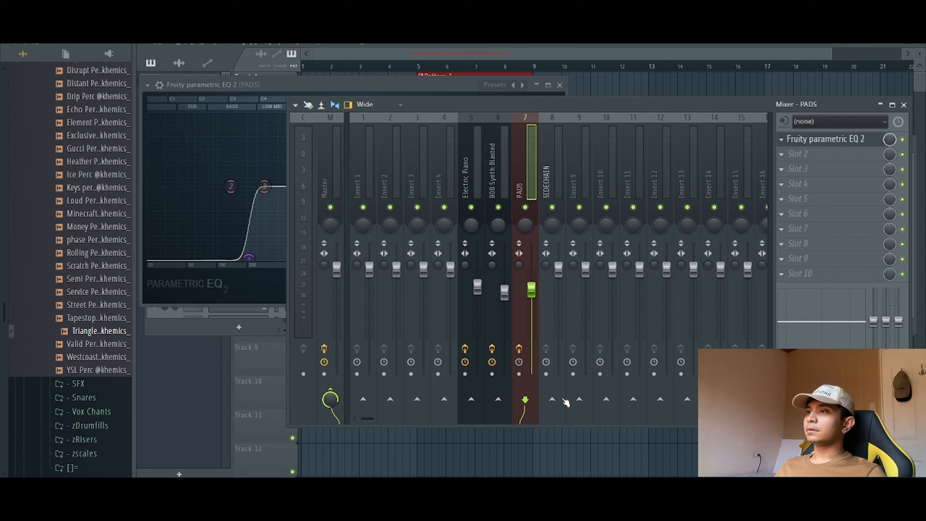
left_click(504, 165)
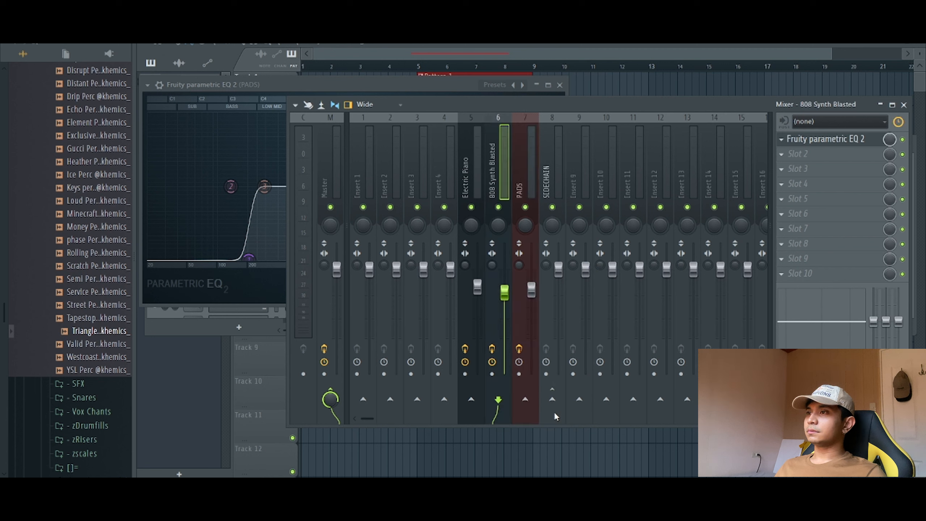
left_click(331, 399)
left_click(471, 207)
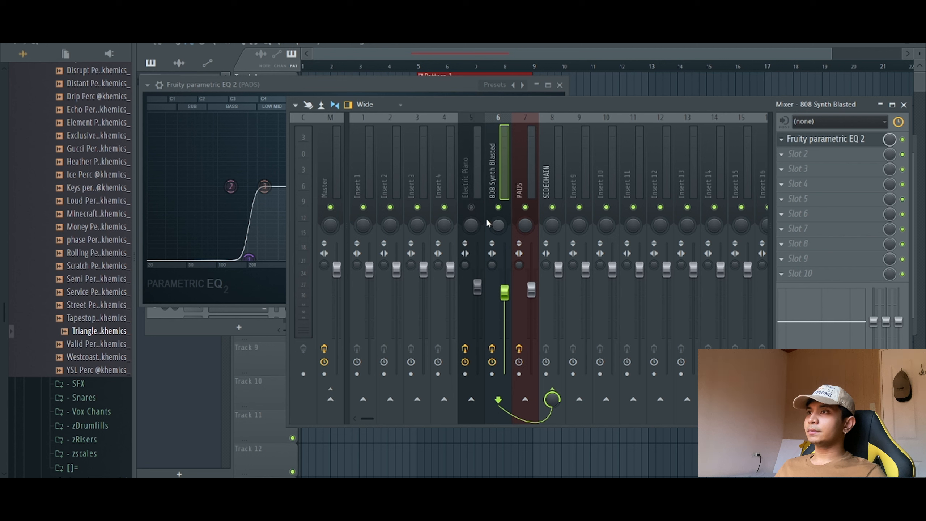
left_click(471, 207)
left_click(552, 404)
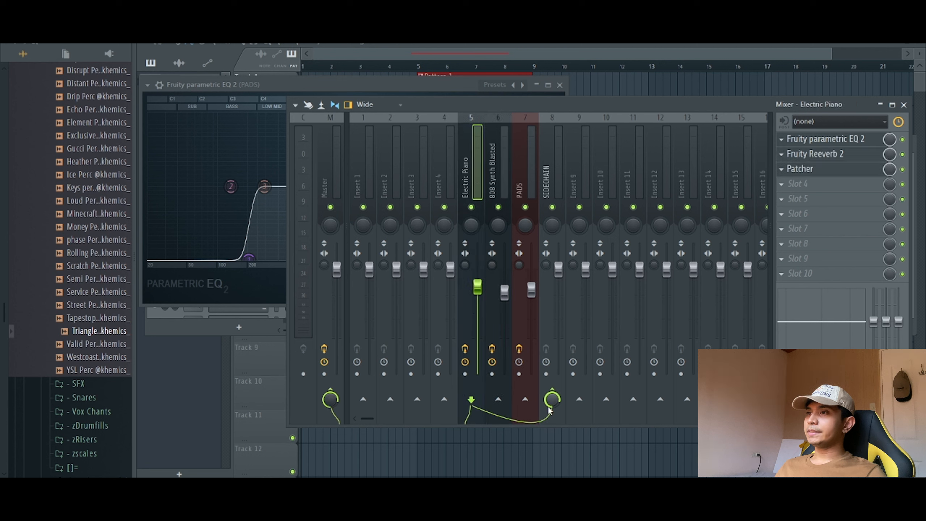
left_click(330, 397)
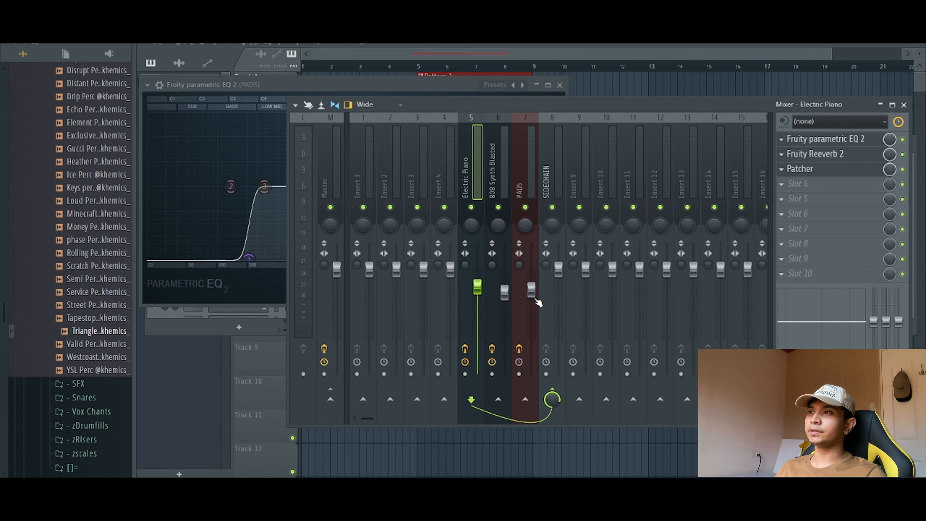
Step: Create an automation clip for the SIDECHAIN track's volume and reduce it to a one-beat clip at bar 5 on Track 2
right_click(566, 279)
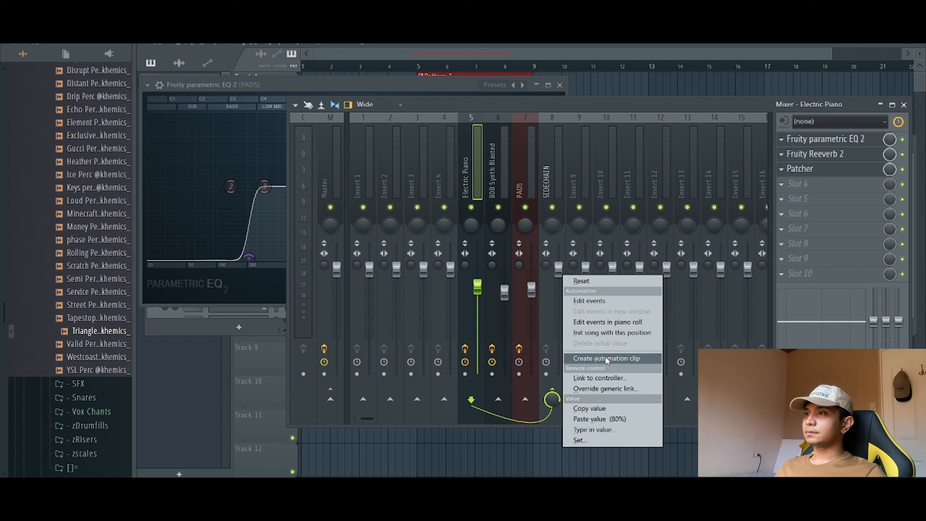
left_click(536, 60)
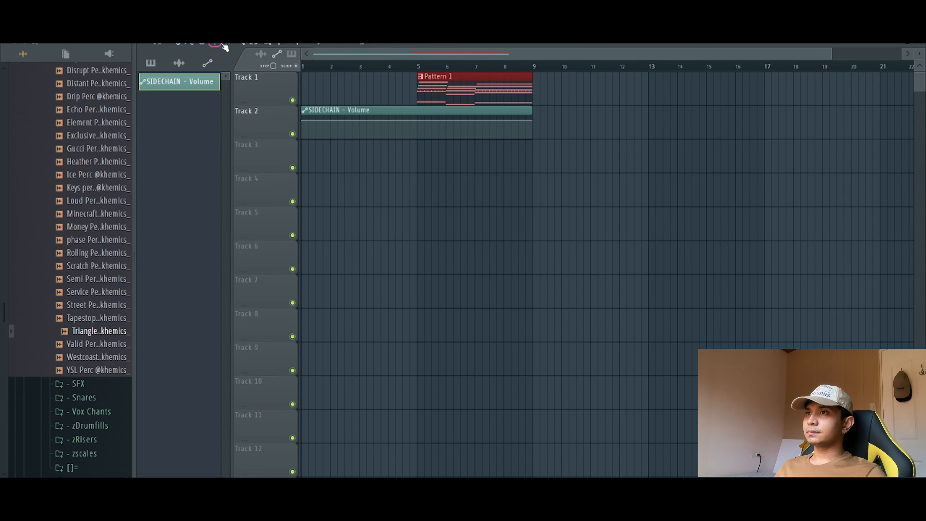
left_click(241, 45)
left_click_drag(421, 108, 430, 150)
key("p")
right_click(461, 134)
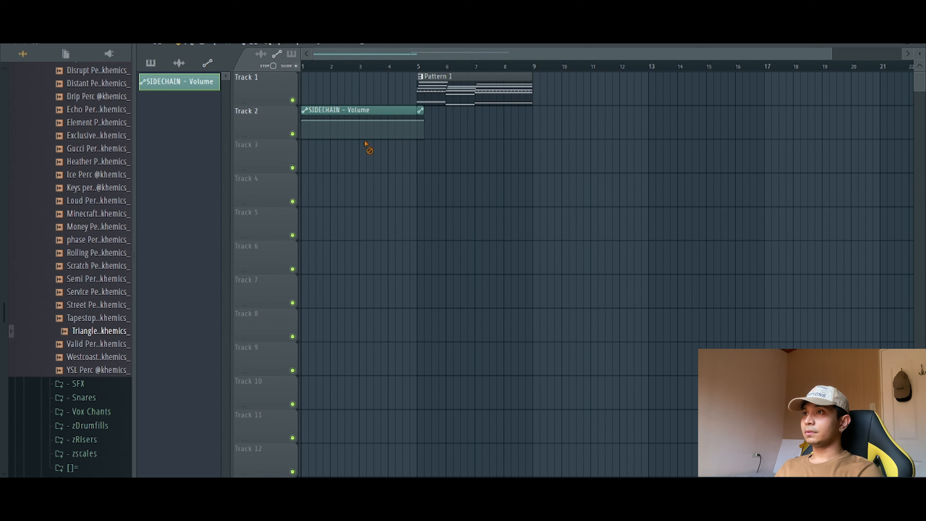
right_click(372, 110)
scroll(437, 76, "up", 8)
Step: With snap at 1/2 step, lower the automation clip's start point to minimum and add a nearby point with the pasted 80% value
left_click(451, 25)
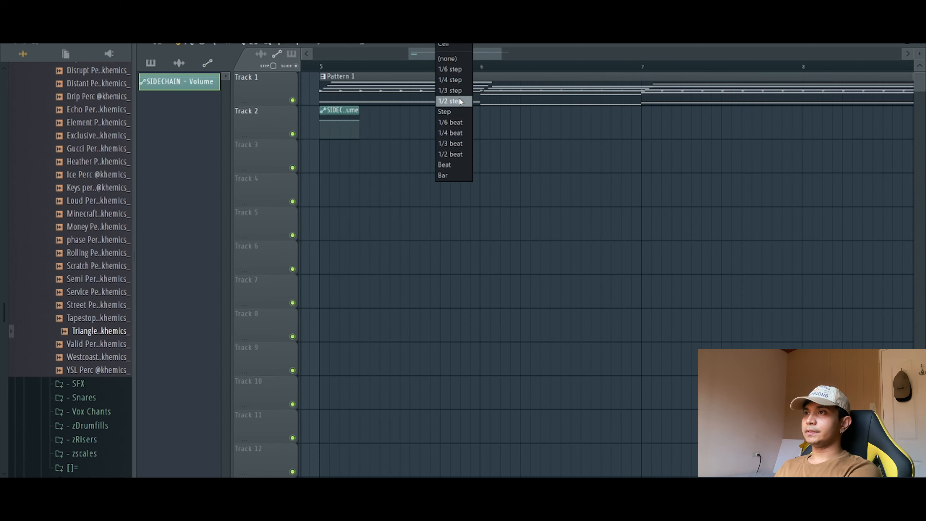
left_click(455, 91)
left_click_drag(450, 53, 442, 54)
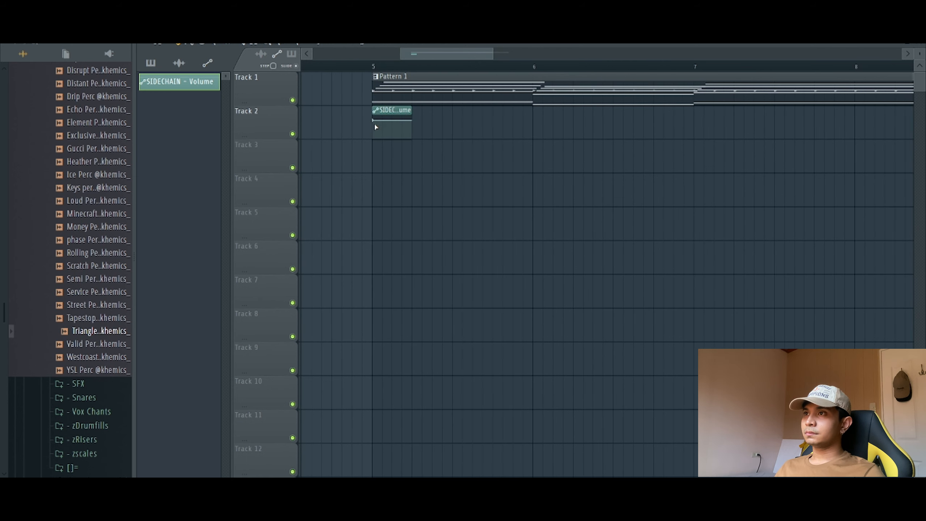
left_click_drag(372, 121, 365, 166)
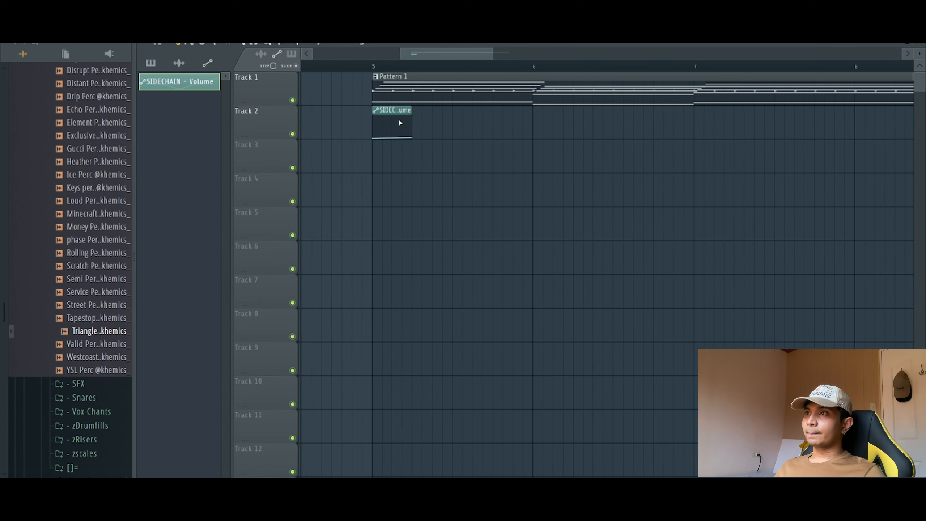
right_click(382, 123)
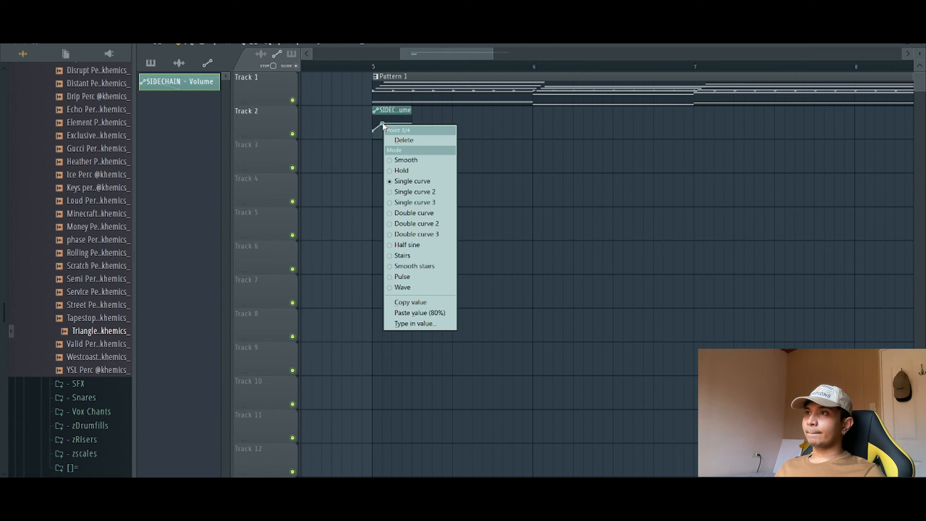
left_click(410, 313)
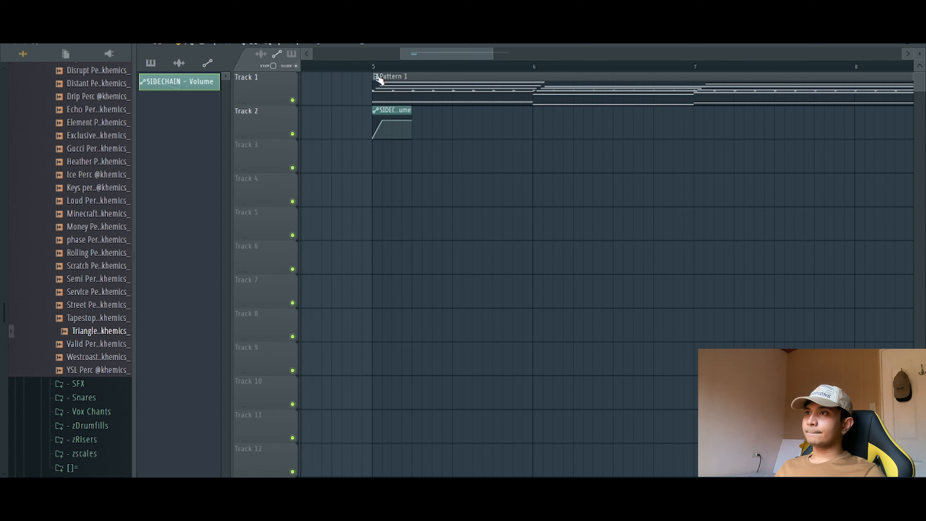
Step: Curve the volume ramp, set the snap to (none), and trim the automation clip to end at the top of the ramp
left_click(372, 64)
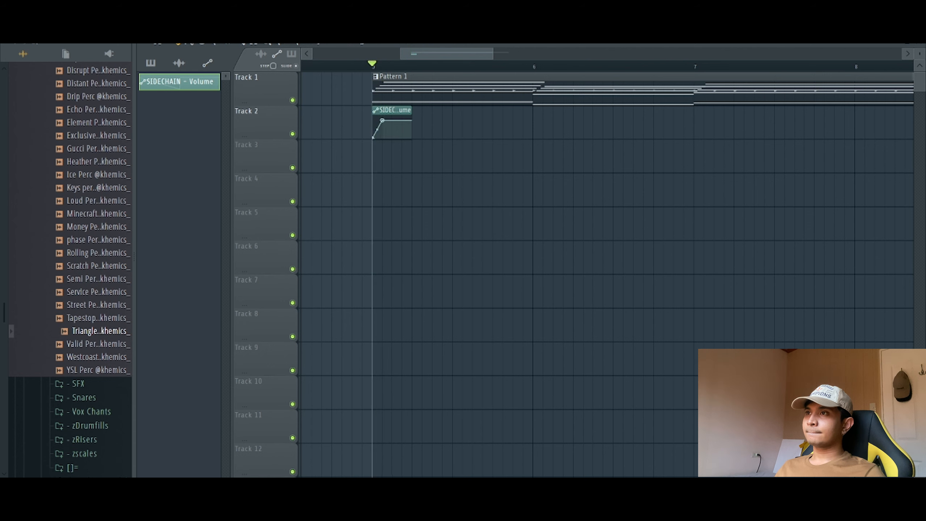
left_click(459, 44)
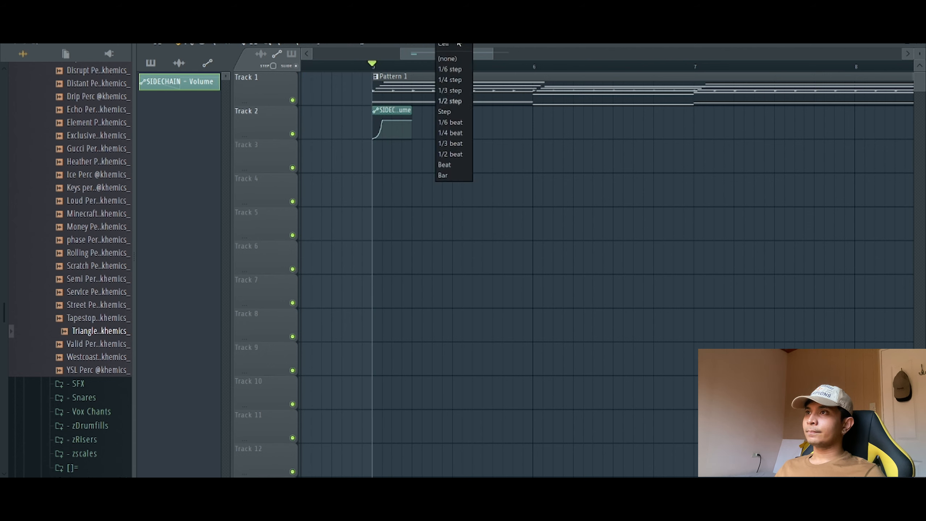
left_click(449, 59)
left_click_drag(410, 111, 381, 111)
Step: Listen to the playback and place sidechain clips on Track 2 at bar 6 and midway between bar 6's second and third beats
key("space")
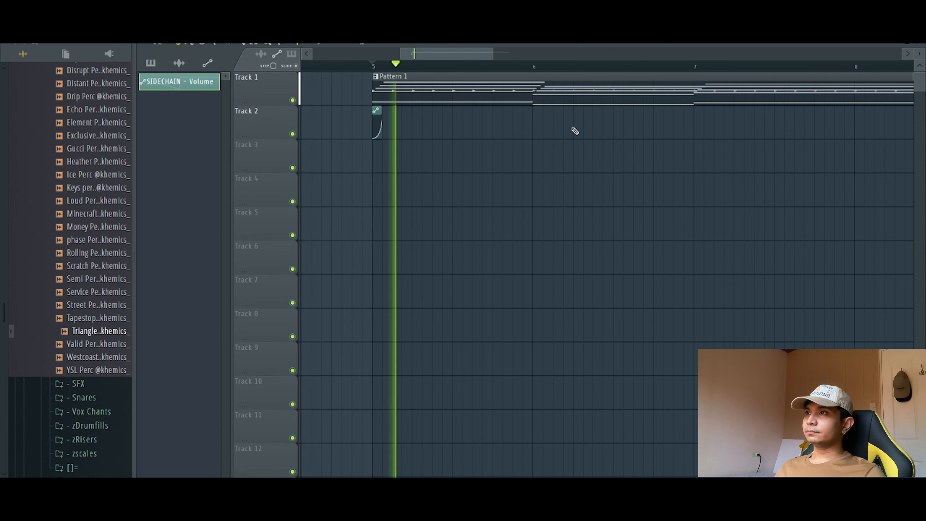
left_click(537, 128)
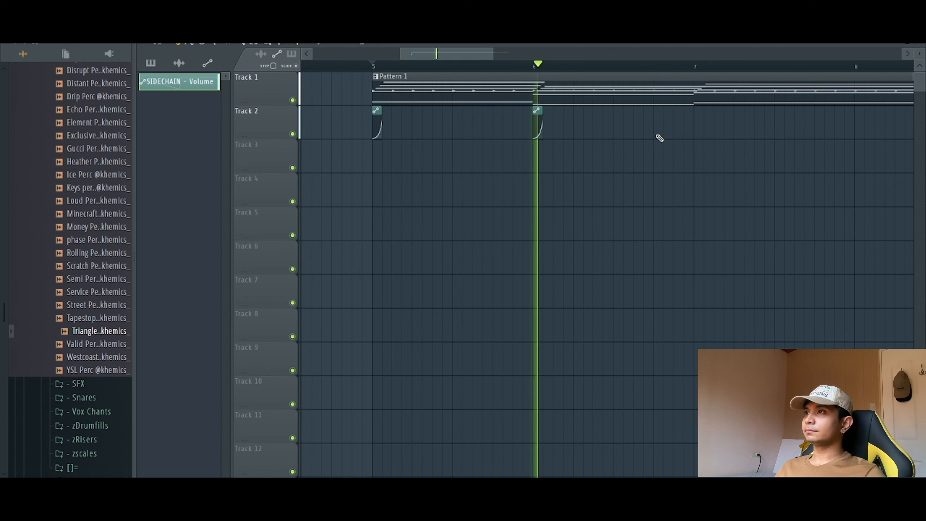
key("space")
left_click(574, 68)
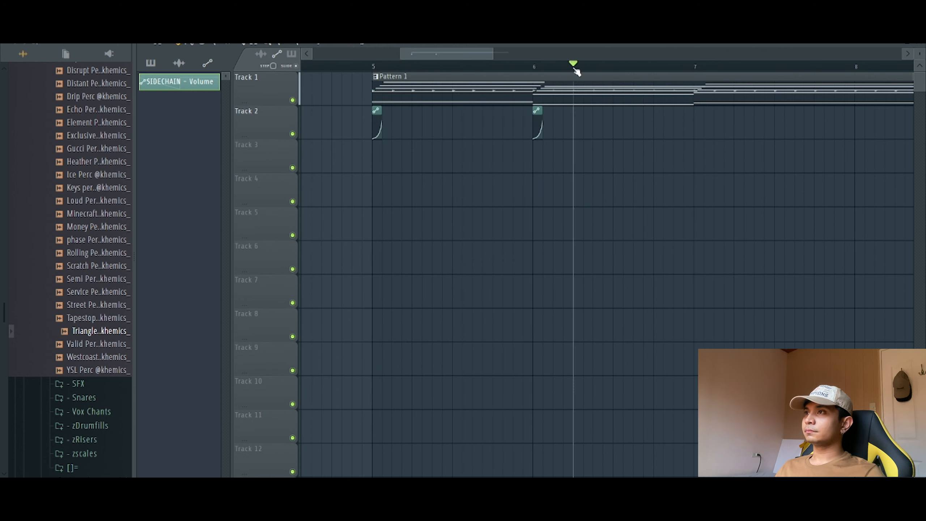
key("space")
key("space")
key("space")
key("space")
left_click(596, 122)
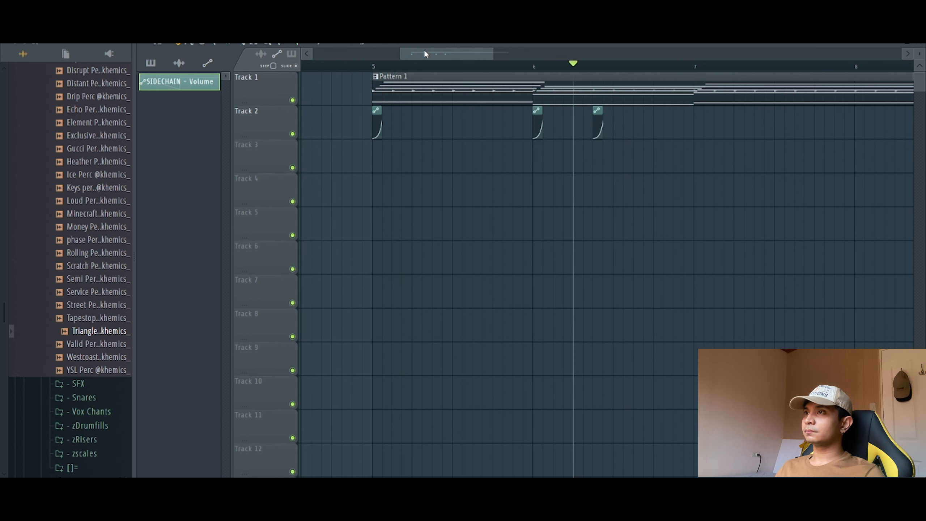
Step: Play from bar 6 and add sidechain clips on Track 2 at bar 7 and on the second beat of bar 8
left_click_drag(492, 55, 520, 57)
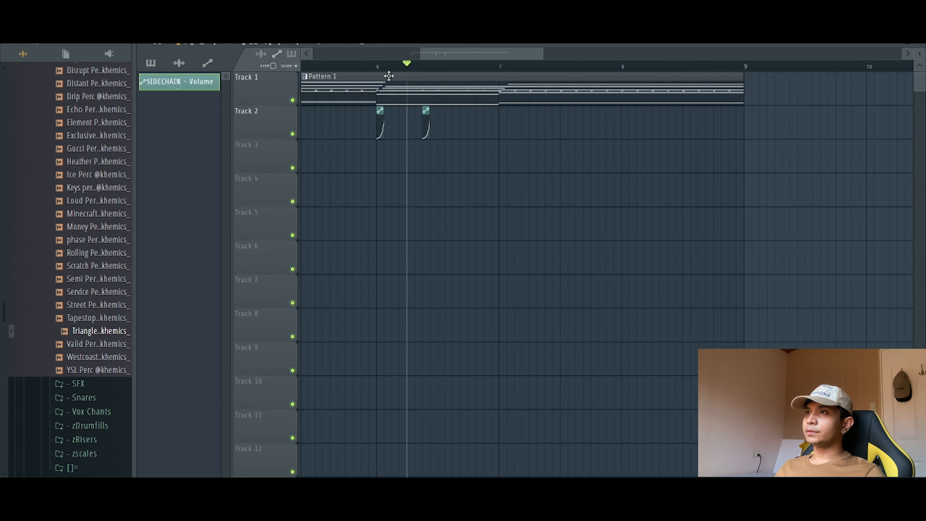
left_click(379, 68)
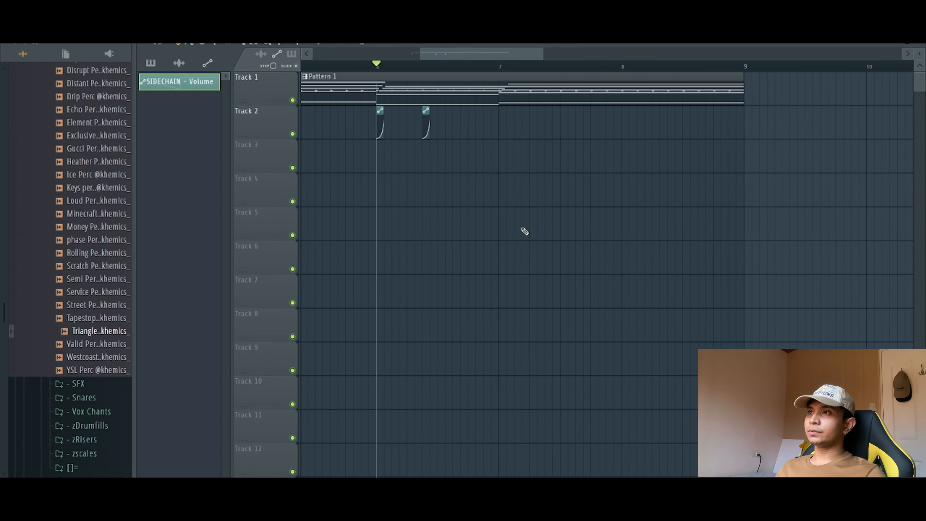
key("space")
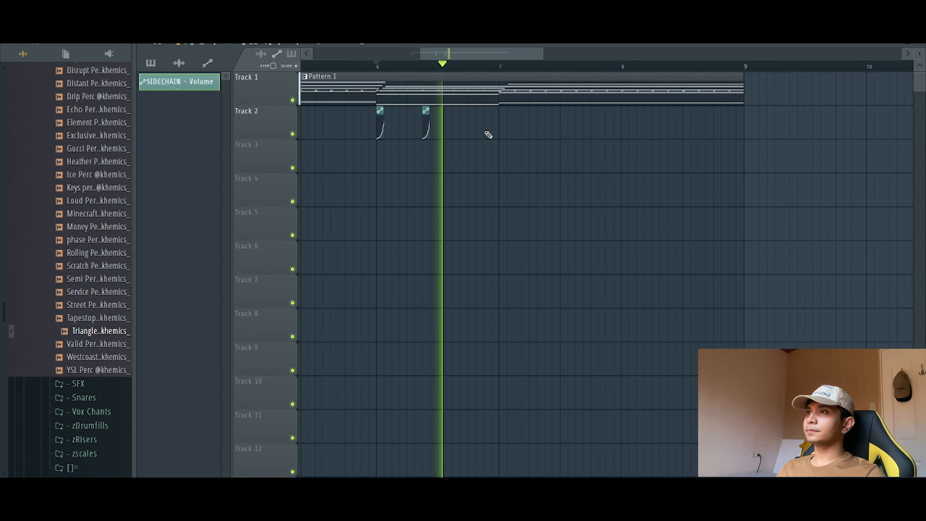
left_click(500, 130)
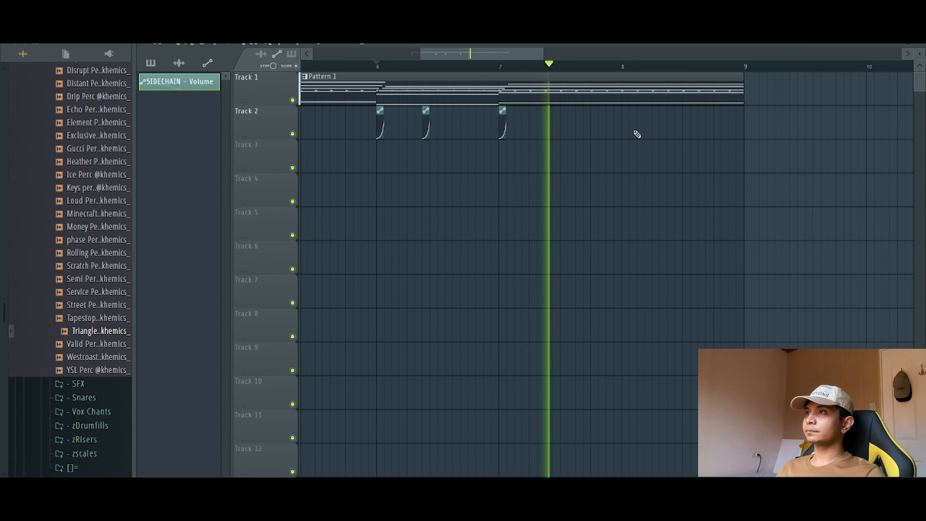
left_click(655, 128)
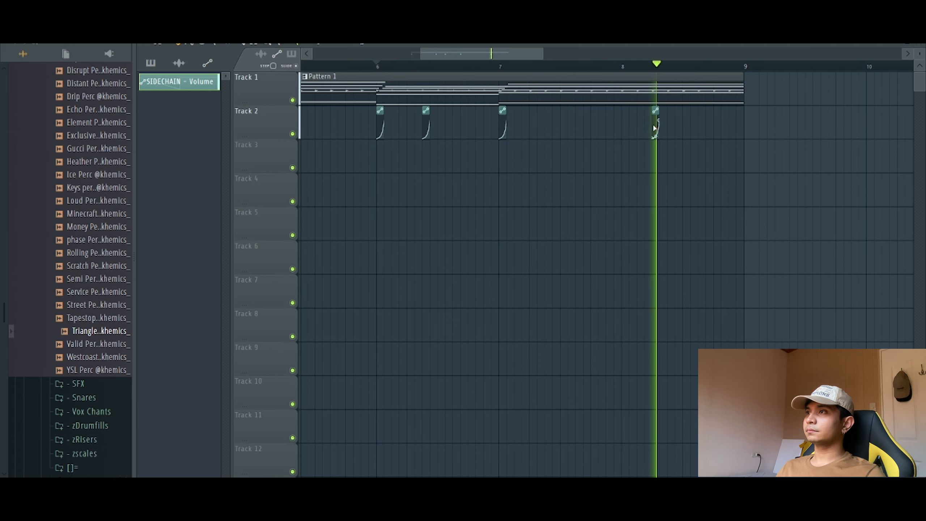
Step: Move Pattern 1 and all sidechain clips down to Tracks 3 and 4, starting at bar 5, and return the playhead there
left_click_drag(510, 56, 796, 54)
left_click_drag(572, 179, 318, 60, "ctrl")
key("shift+Right")
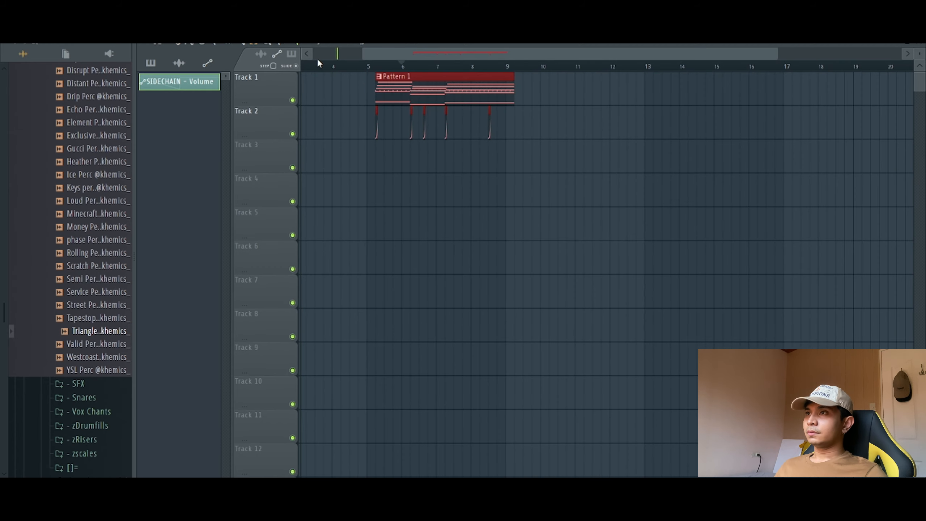
key("shift+Down")
key("shift+Left")
key("shift+Down")
key("space")
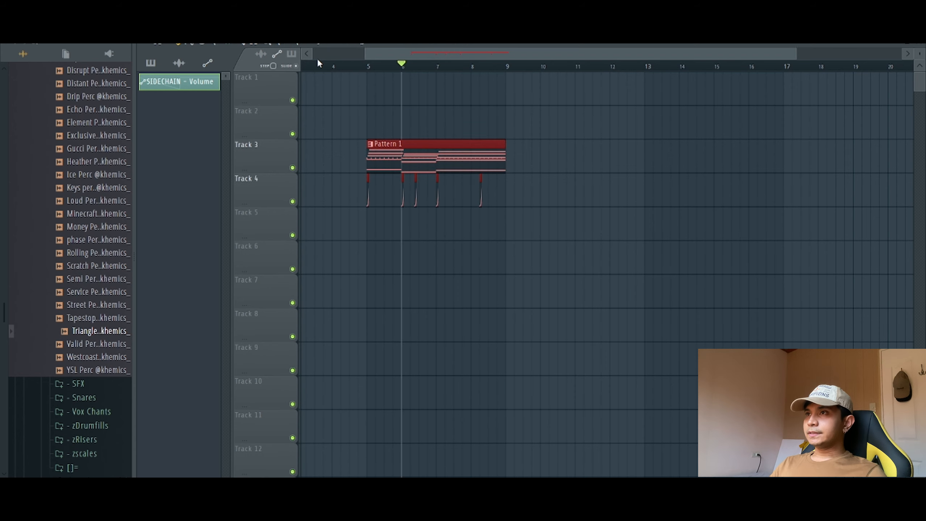
left_click_drag(390, 54, 227, 47)
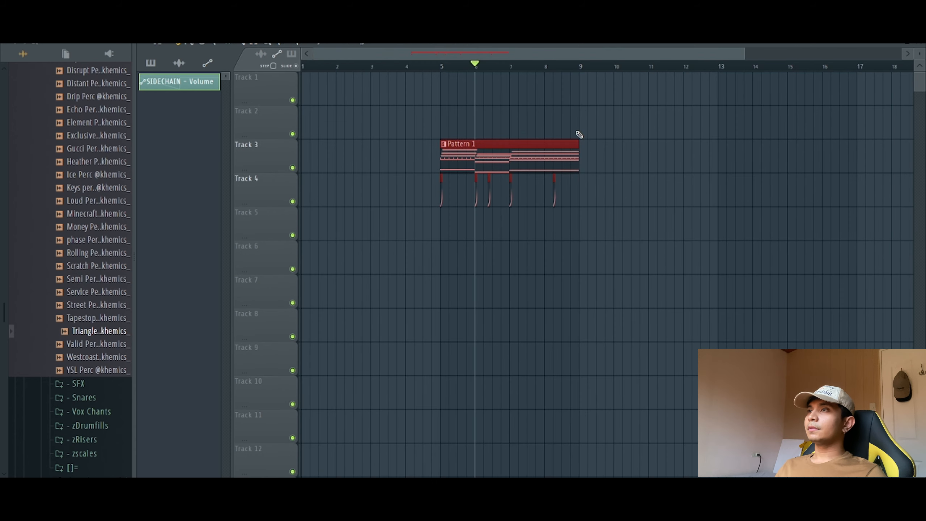
left_click(445, 69)
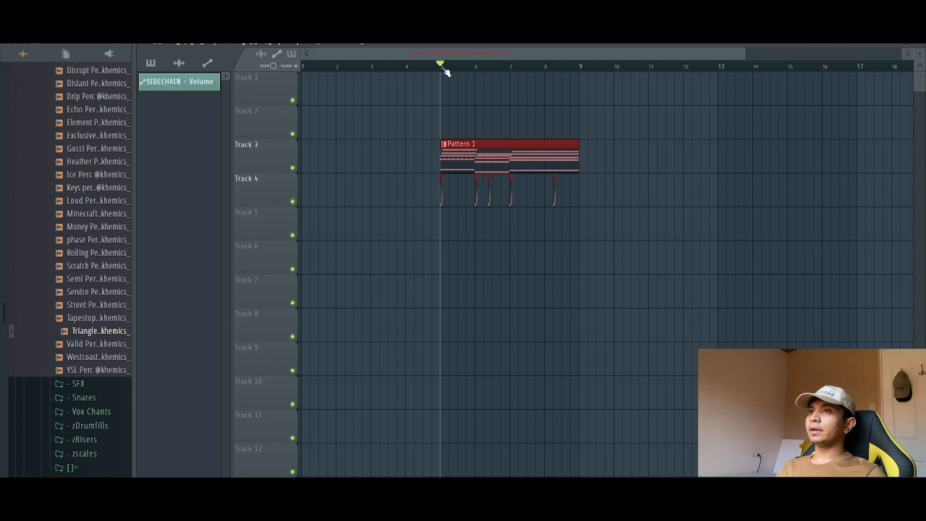